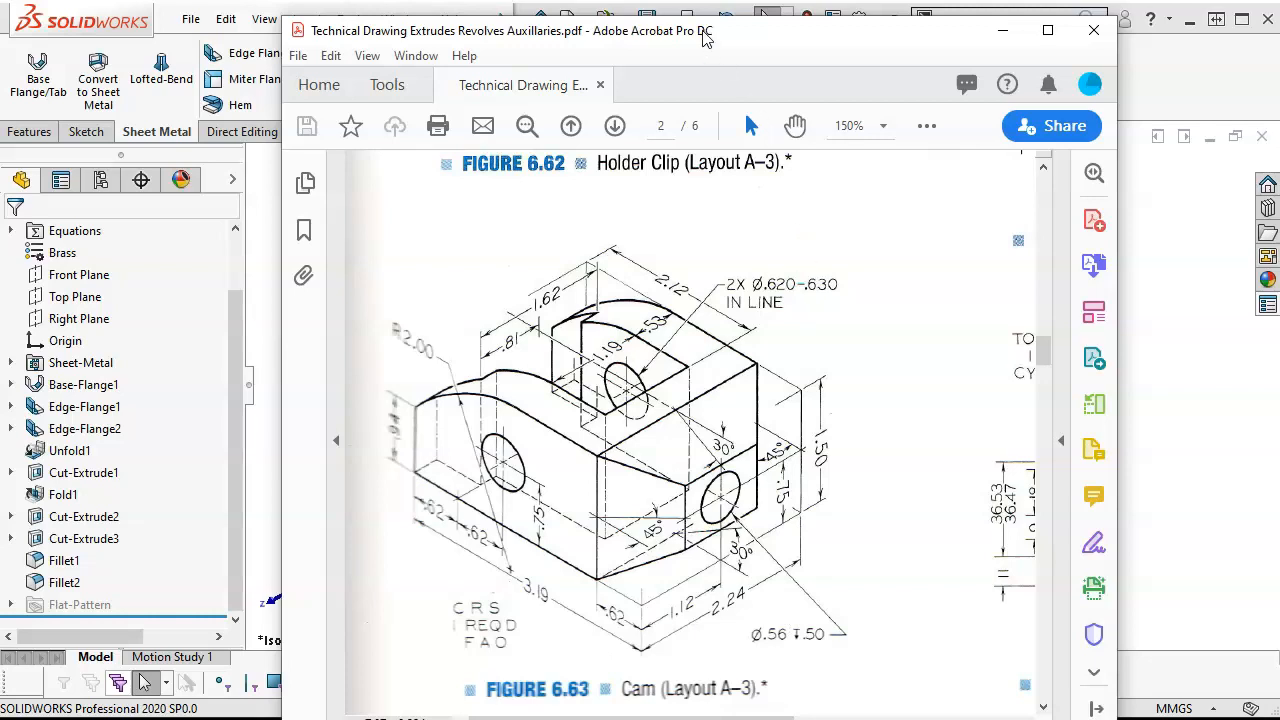
# Move the reference drawing off the modelling window and create a new part from the Part Inch template.
pyautogui.moveTo(705, 37); pyautogui.dragTo(1279, 140)
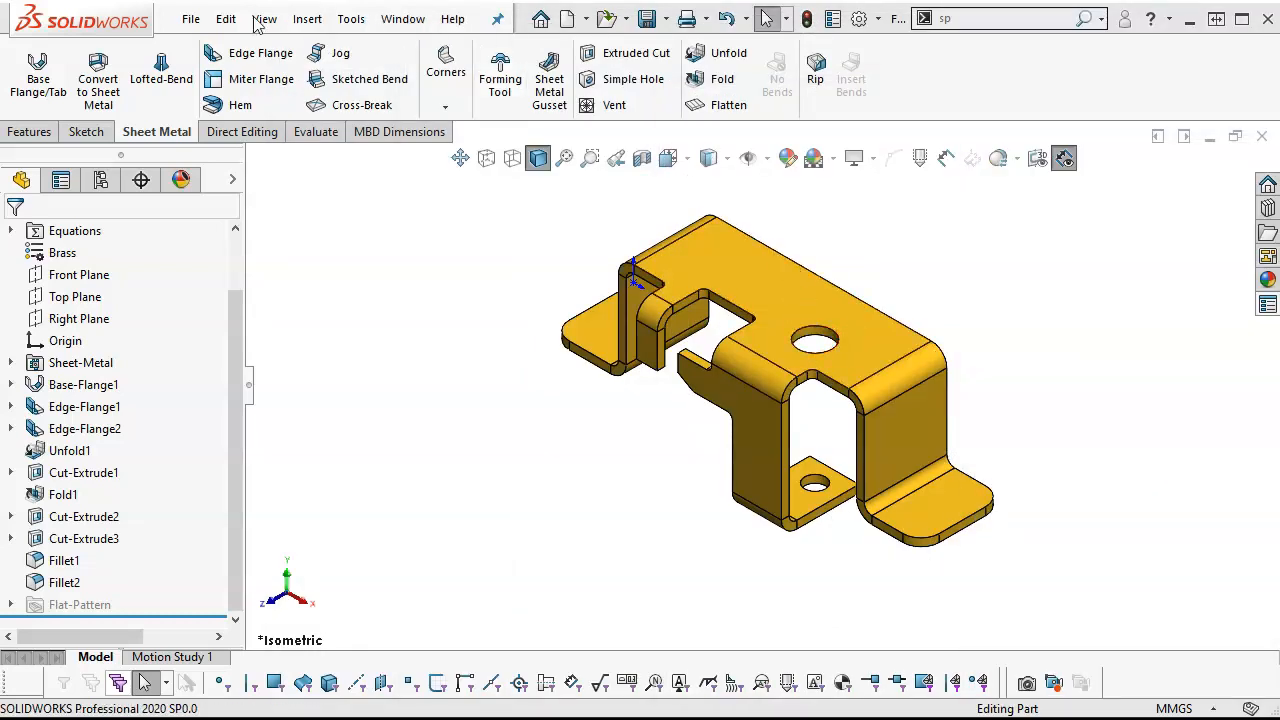
pyautogui.click(191, 20)
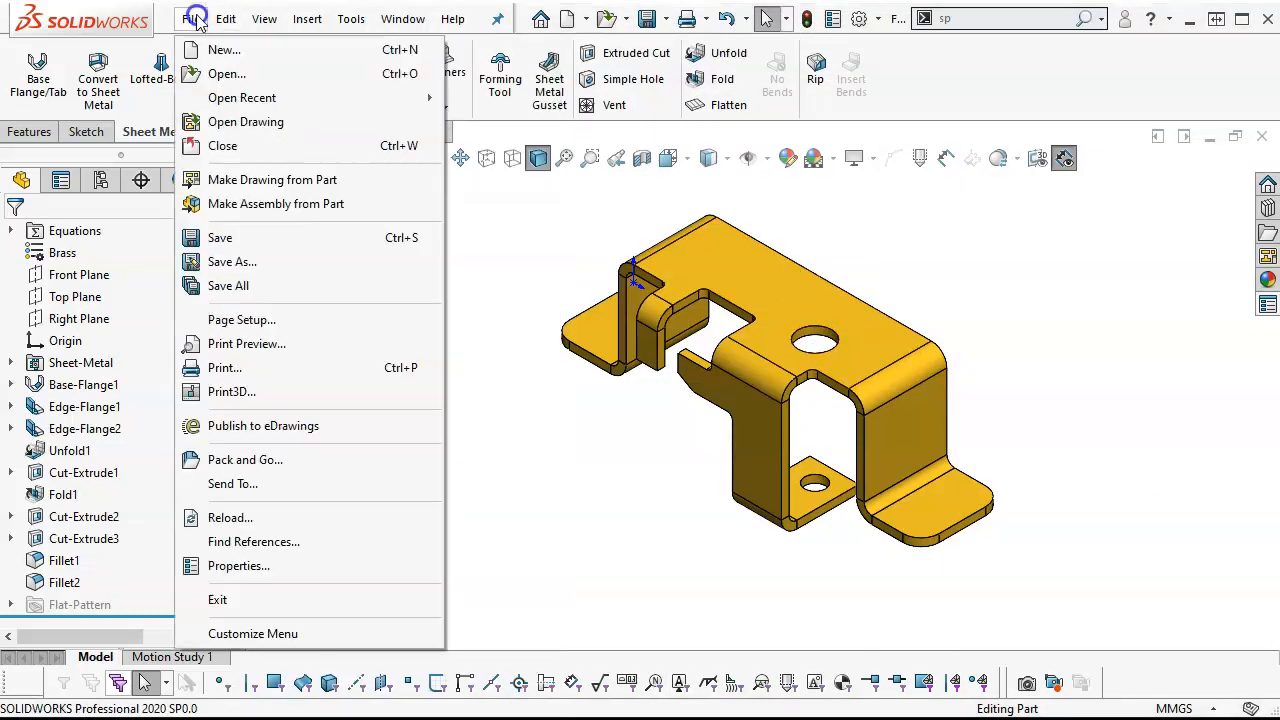
pyautogui.click(200, 48)
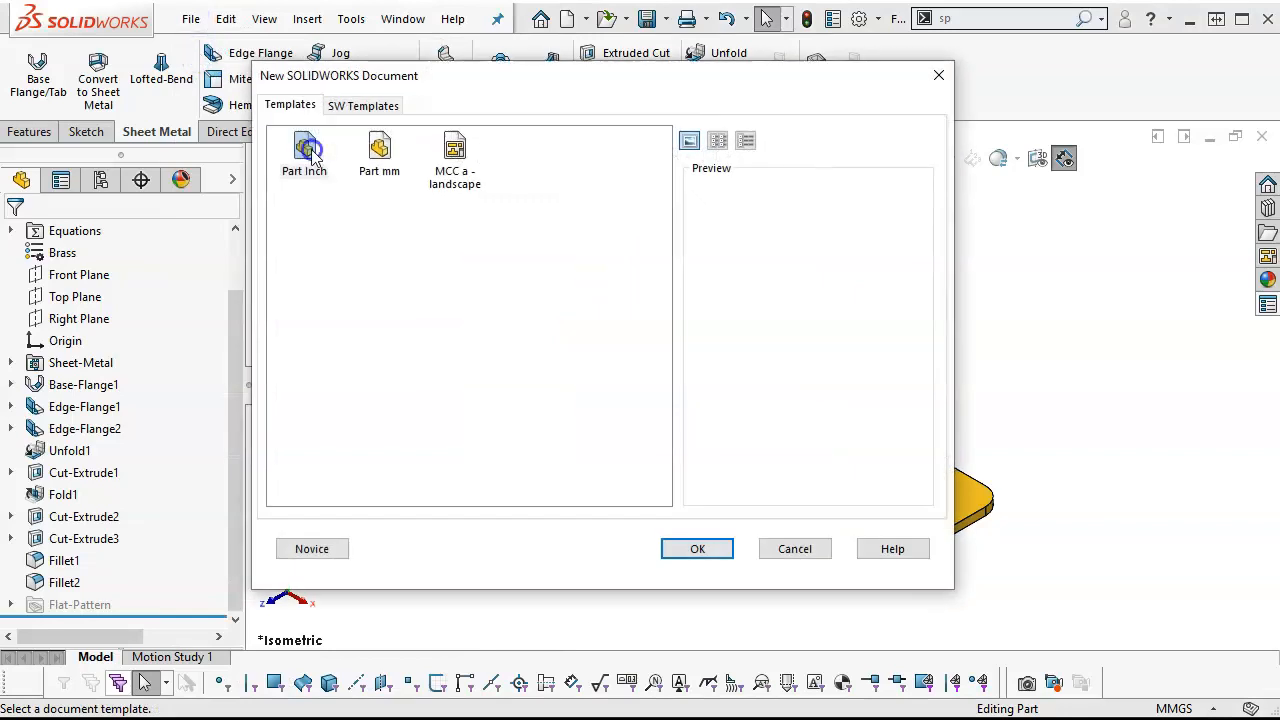
pyautogui.click(306, 150)
pyautogui.doubleClick(308, 150)
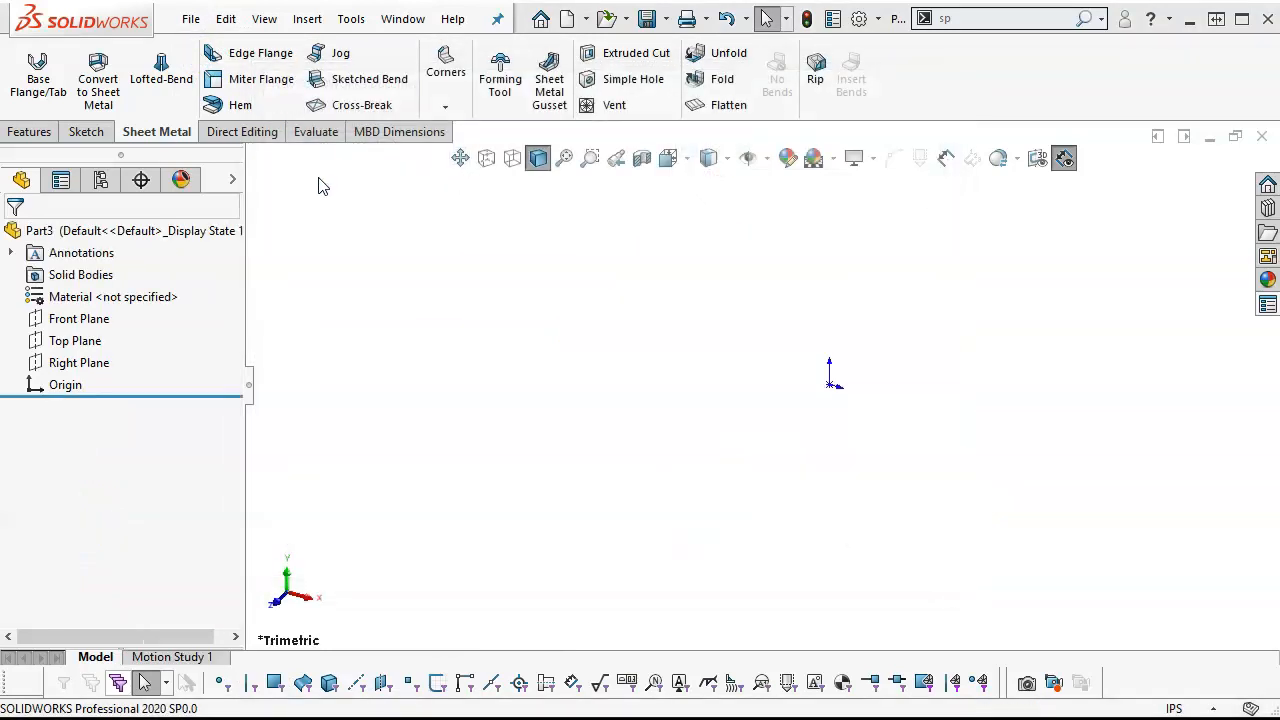
# Start a sketch on the Front Plane and draw a vertical line about 0.8 in up from the origin.
pyautogui.click(75, 320)
pyautogui.click(90, 295)
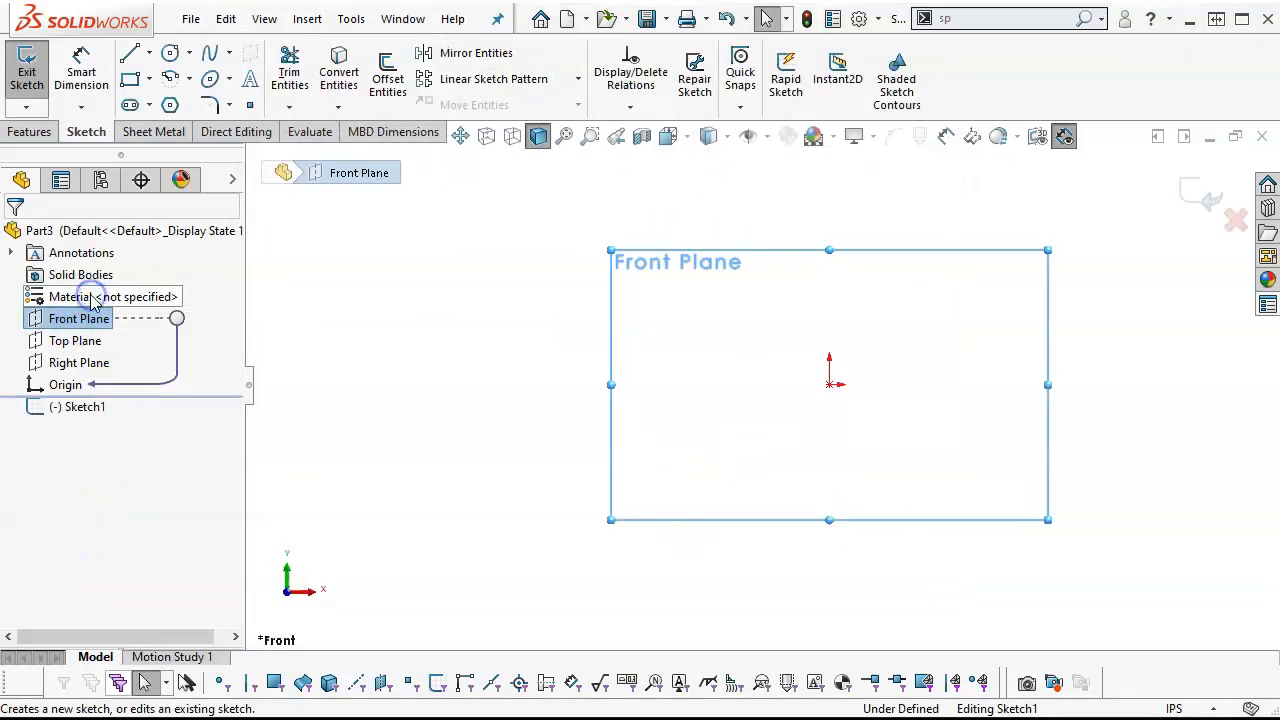
pyautogui.click(130, 80)
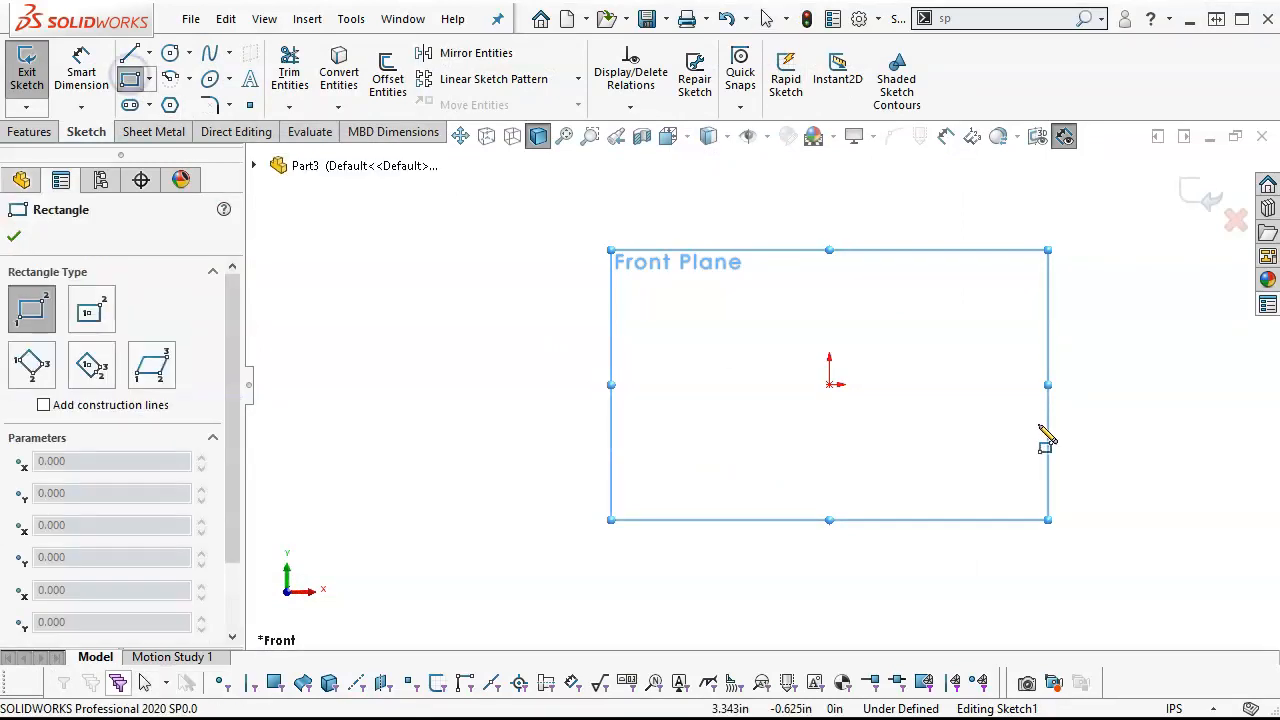
pyautogui.click(130, 53)
pyautogui.moveTo(530, 394); pyautogui.dragTo(530, 335)
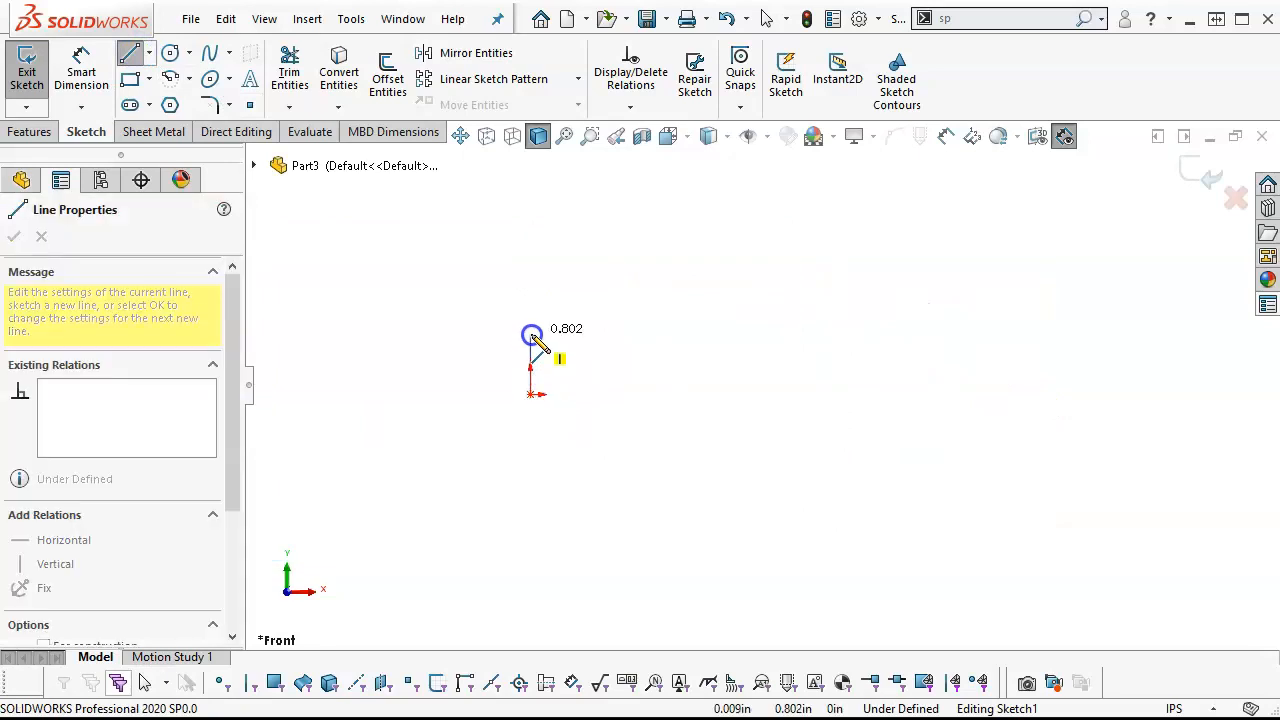
# Close the profile with a bottom line, a right side about 2.55 in tall, a top line and a tangent arc of about 3.64 in radius.
pyautogui.moveTo(530, 394)
pyautogui.mouseDown()
pyautogui.moveTo(943, 426)
pyautogui.moveTo(963, 323)
pyautogui.moveTo(951, 201)
pyautogui.moveTo(800, 197)
pyautogui.mouseUp()
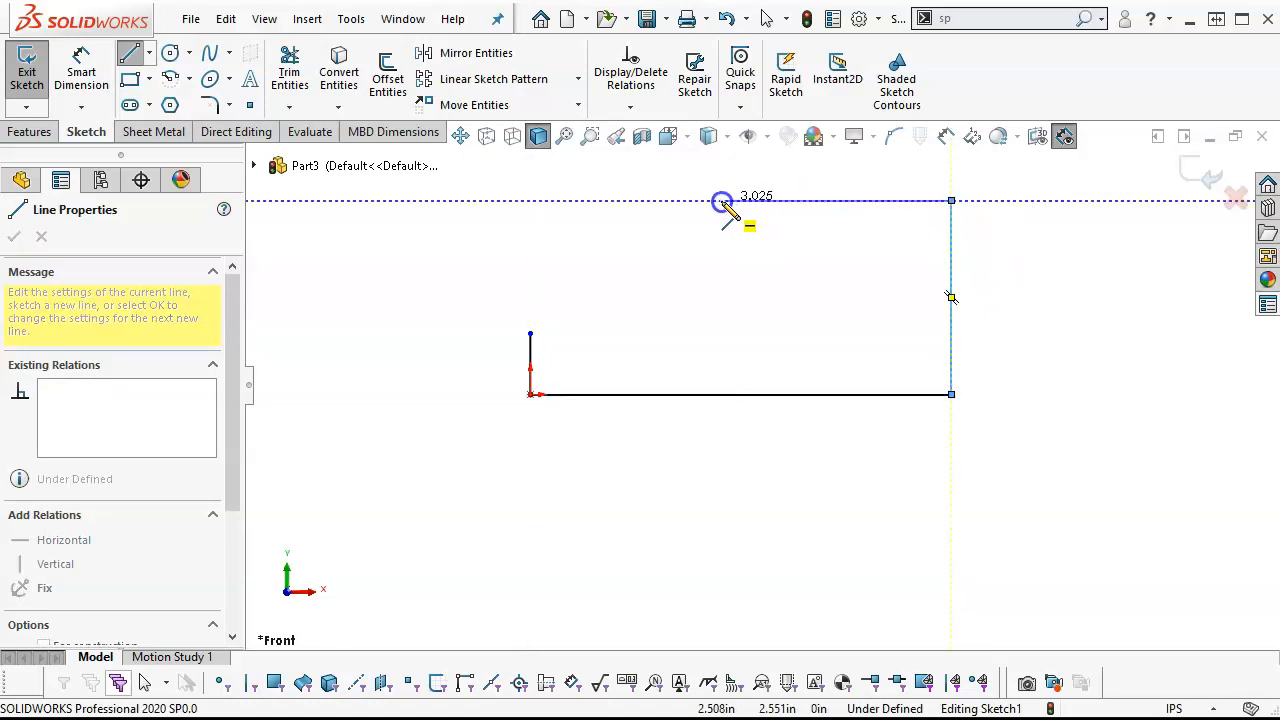
pyautogui.click(768, 202)
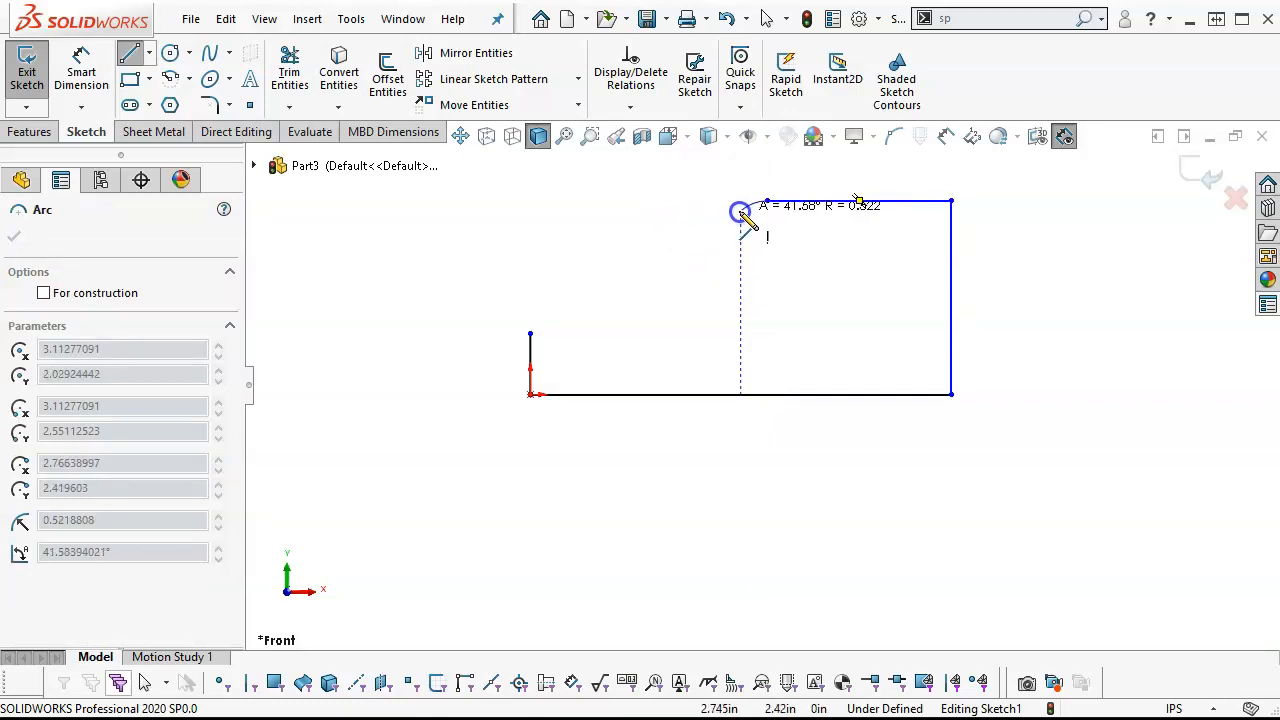
pyautogui.click(529, 333)
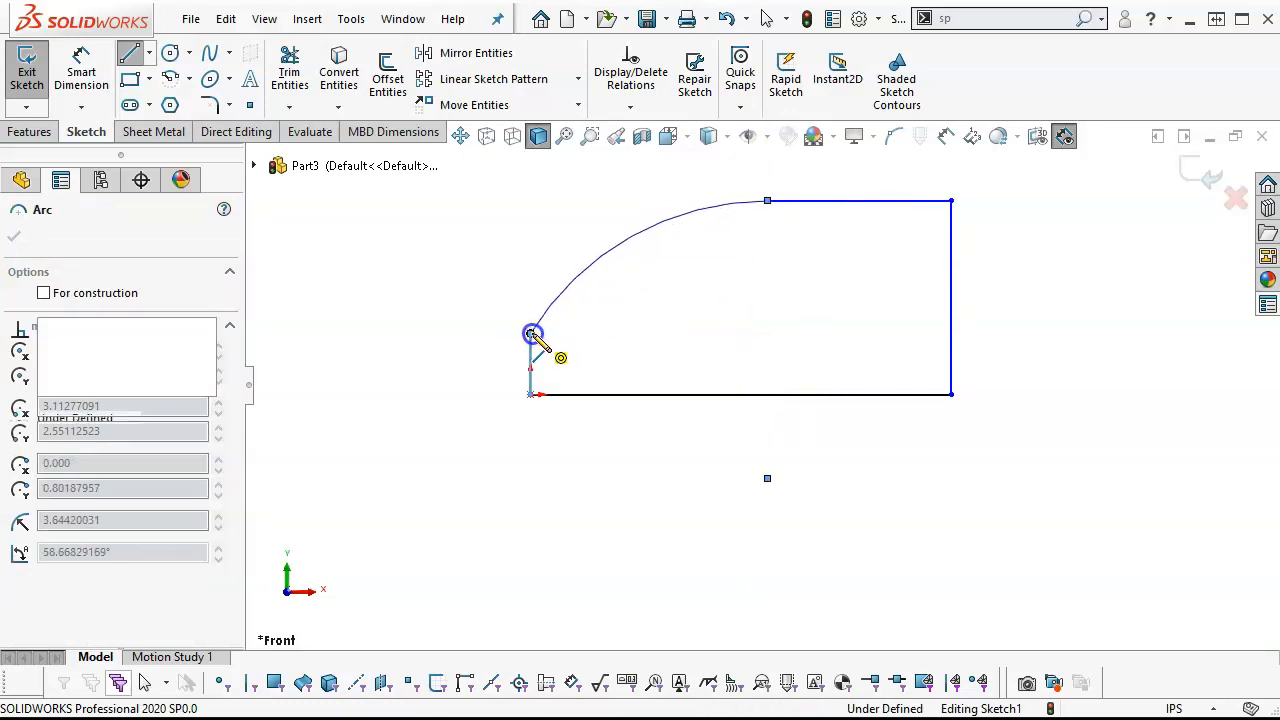
pyautogui.rightClick(478, 248)
# Dimension the profile's right side as 1.5 in and its bottom line as 3.19 in.
pyautogui.click(681, 208)
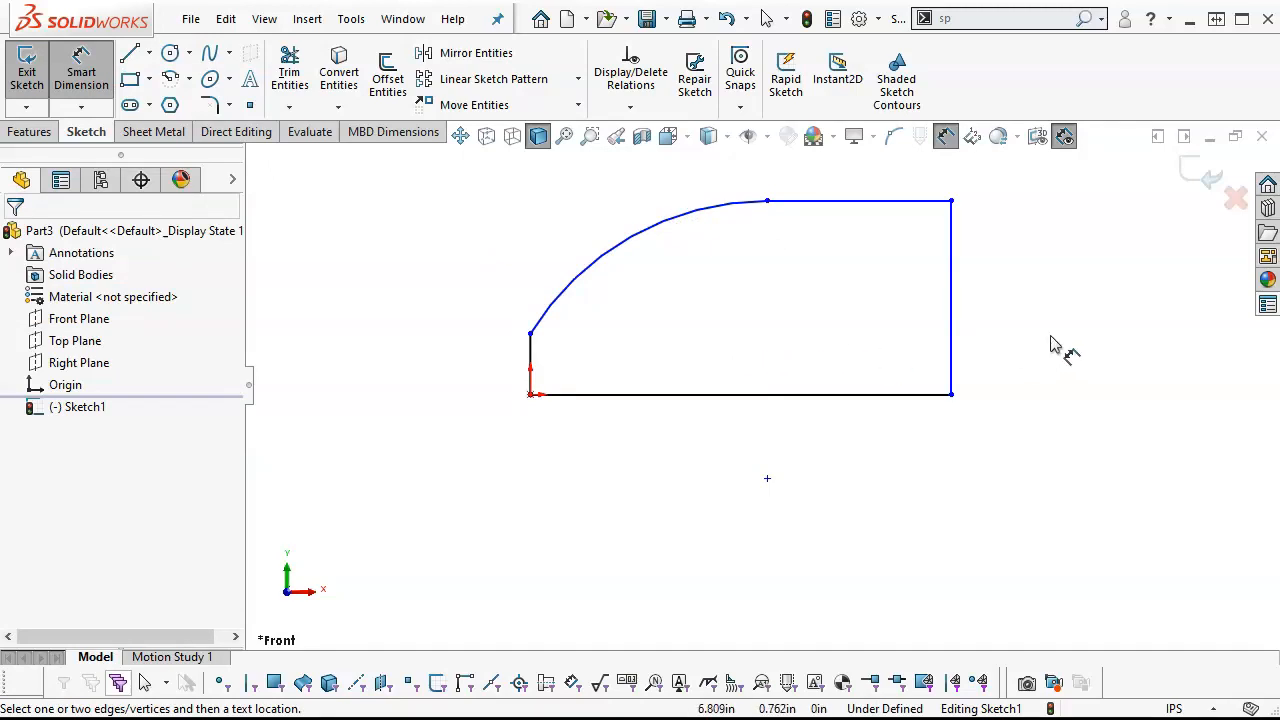
pyautogui.click(952, 315)
pyautogui.click(1072, 325)
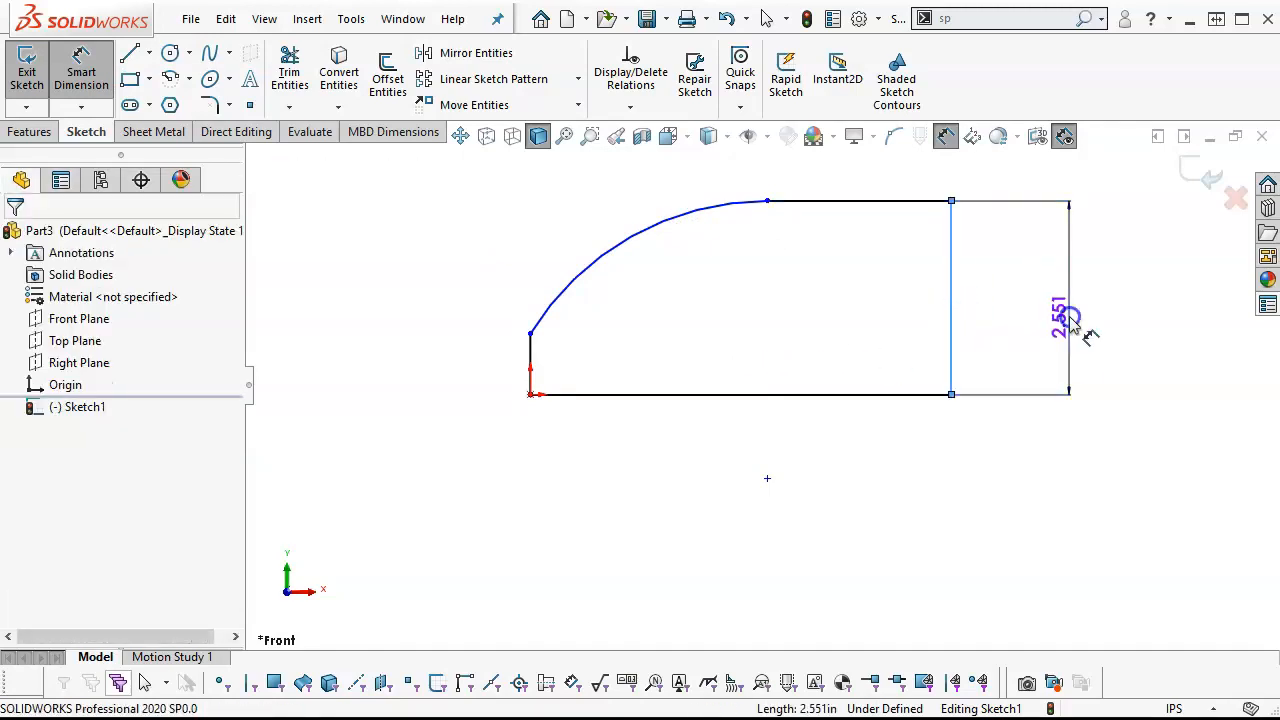
pyautogui.write('1.5')
pyautogui.press('Return')
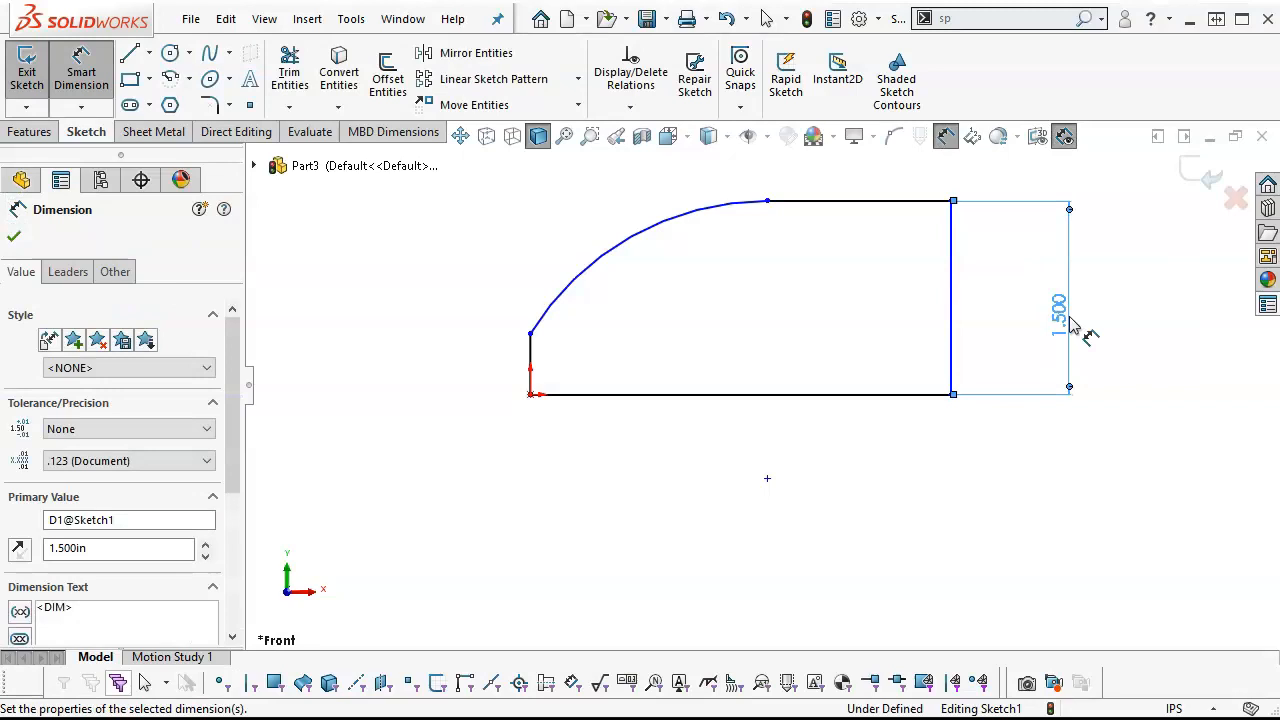
pyautogui.click(832, 395)
pyautogui.click(810, 545)
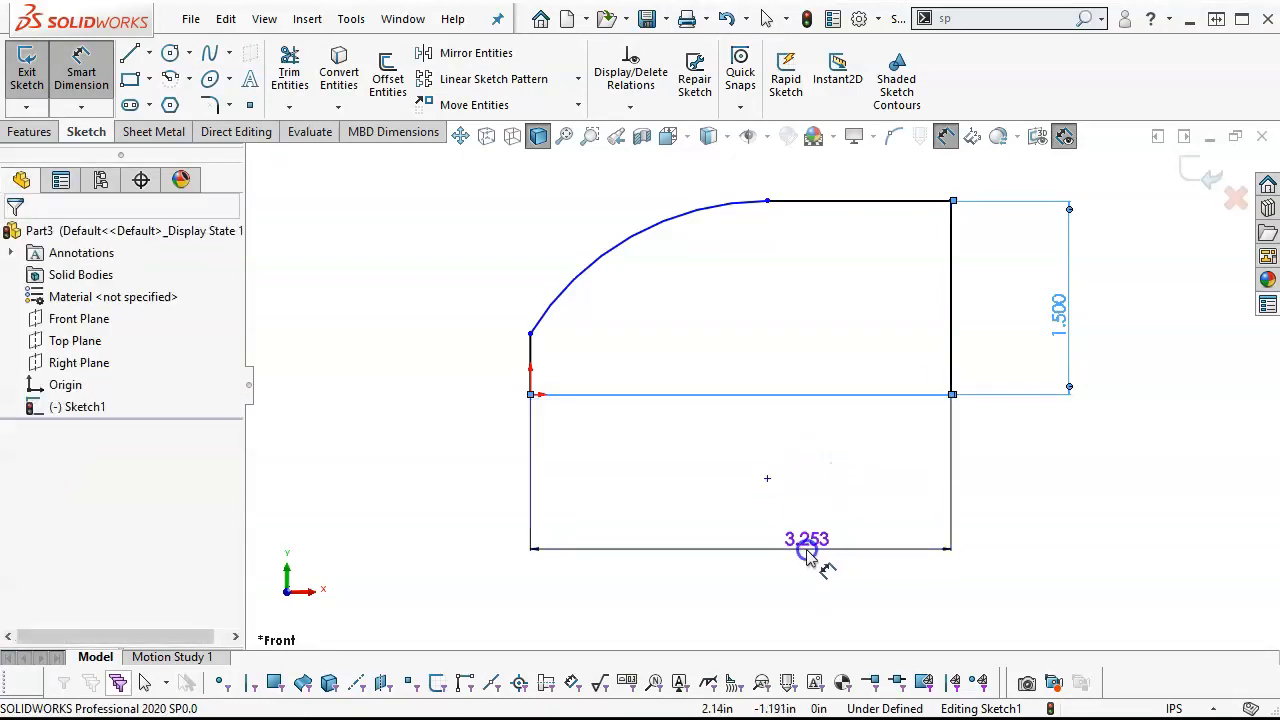
pyautogui.write('3.18')
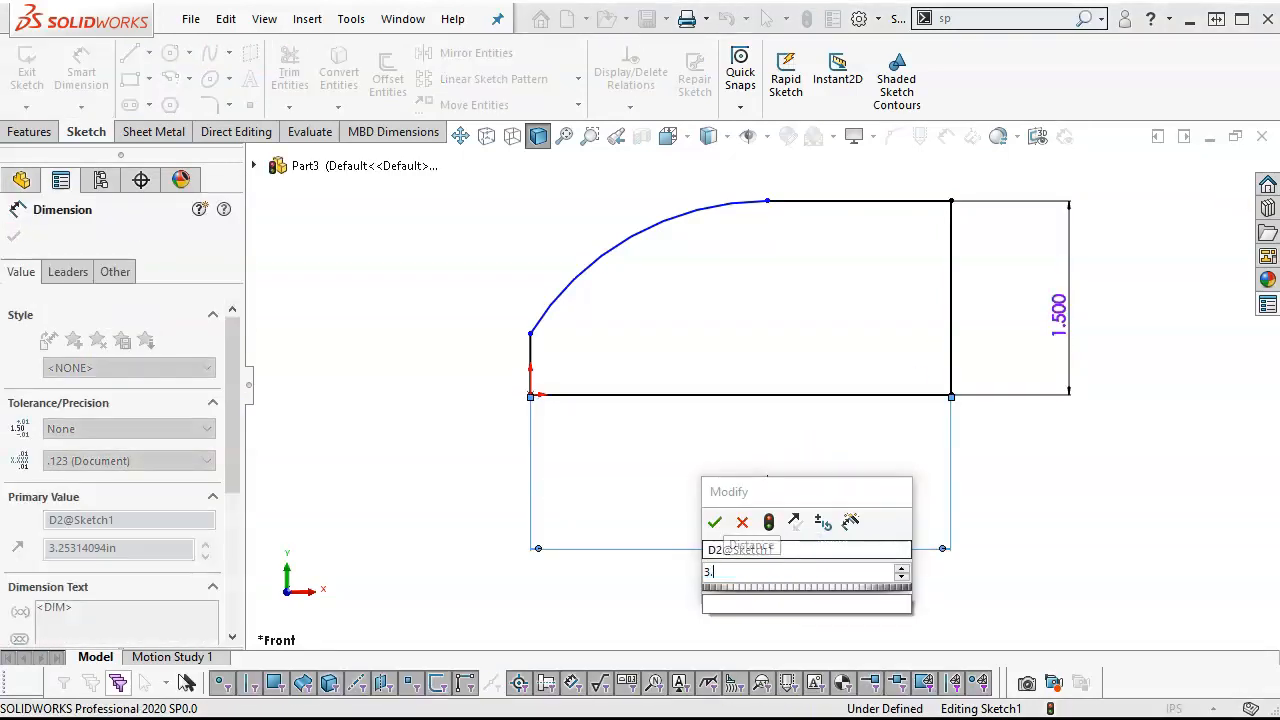
pyautogui.press('Return')
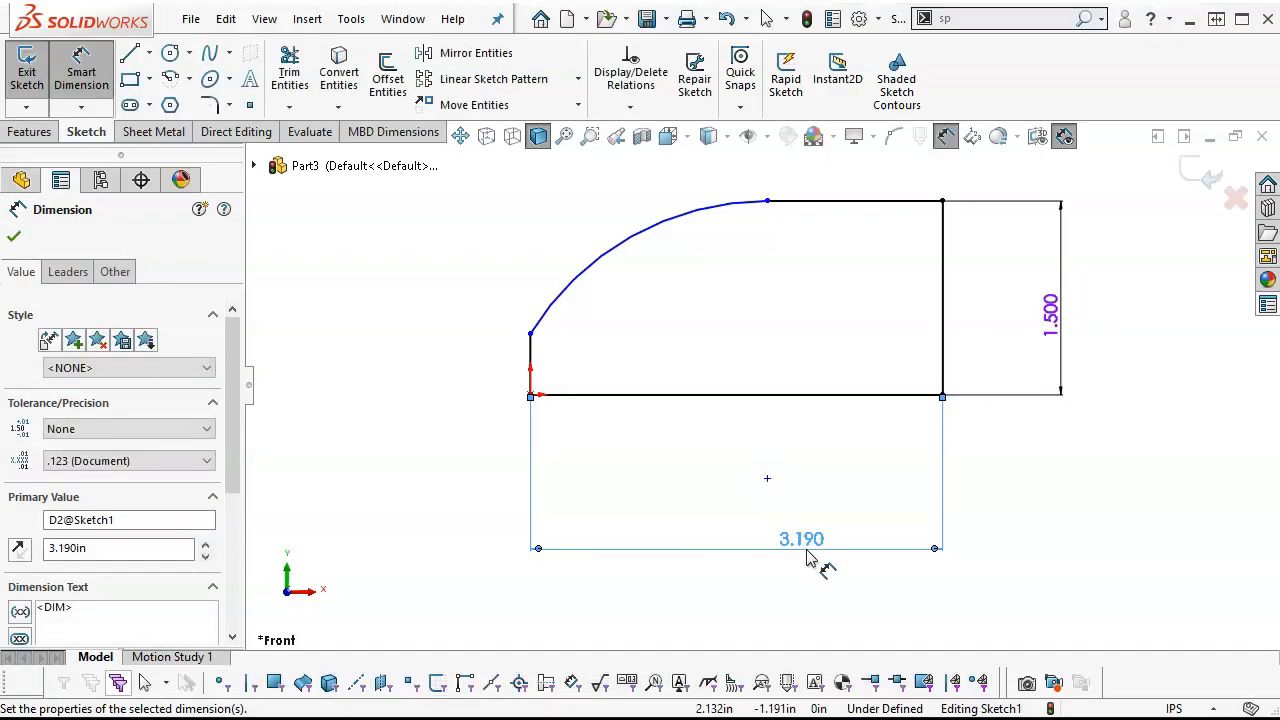
# Set the arc's radius to 2 in and the left vertical side's length to 0.94 in.
pyautogui.click(645, 245)
pyautogui.click(730, 422)
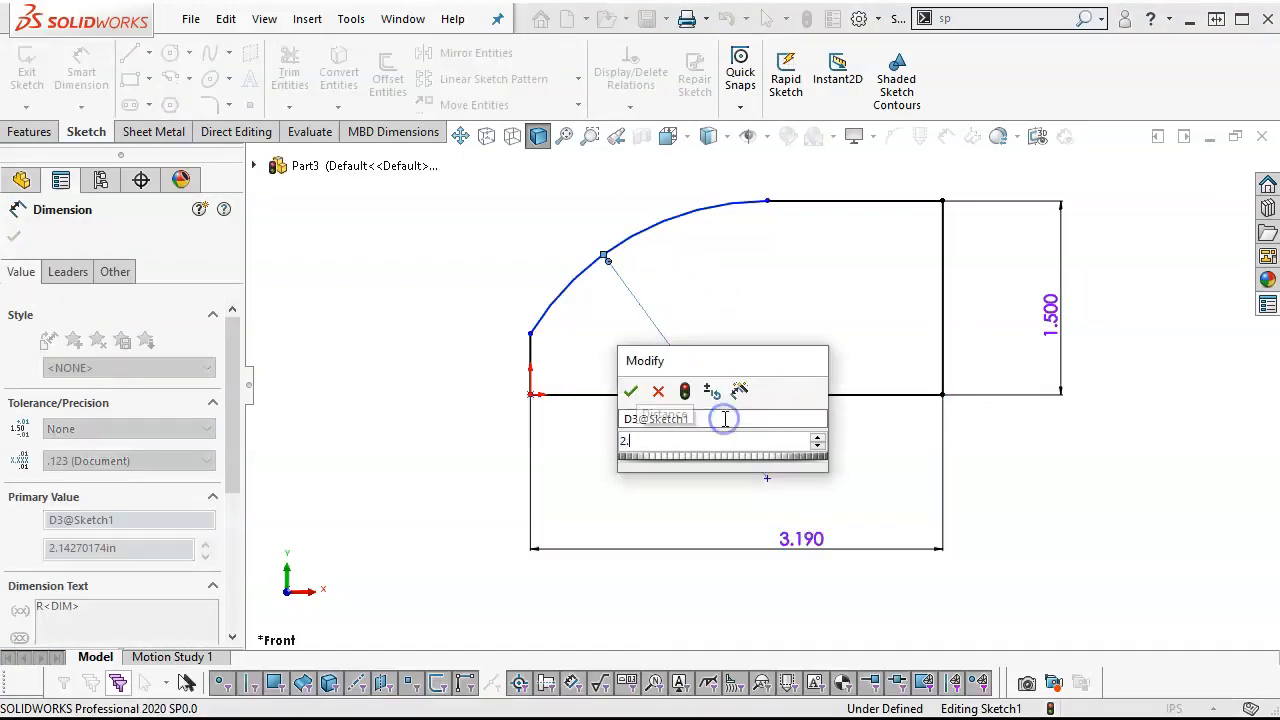
pyautogui.write('2')
pyautogui.press('Return')
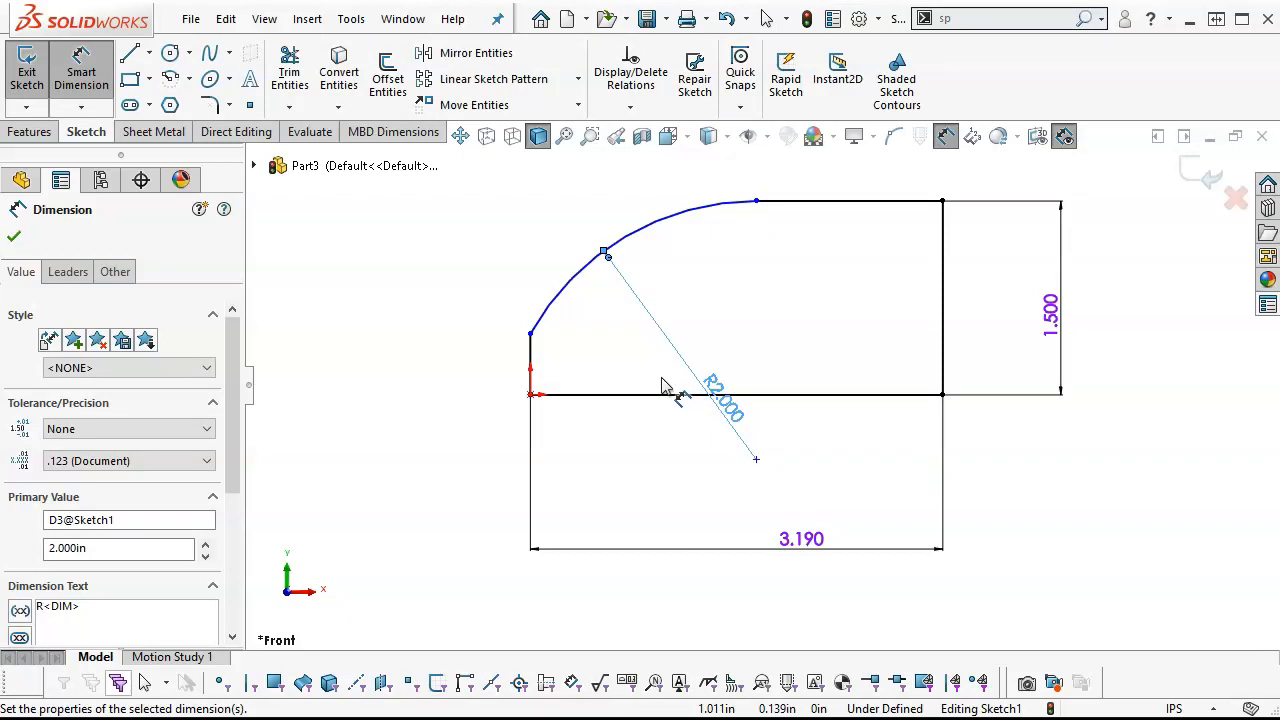
pyautogui.click(530, 363)
pyautogui.click(462, 370)
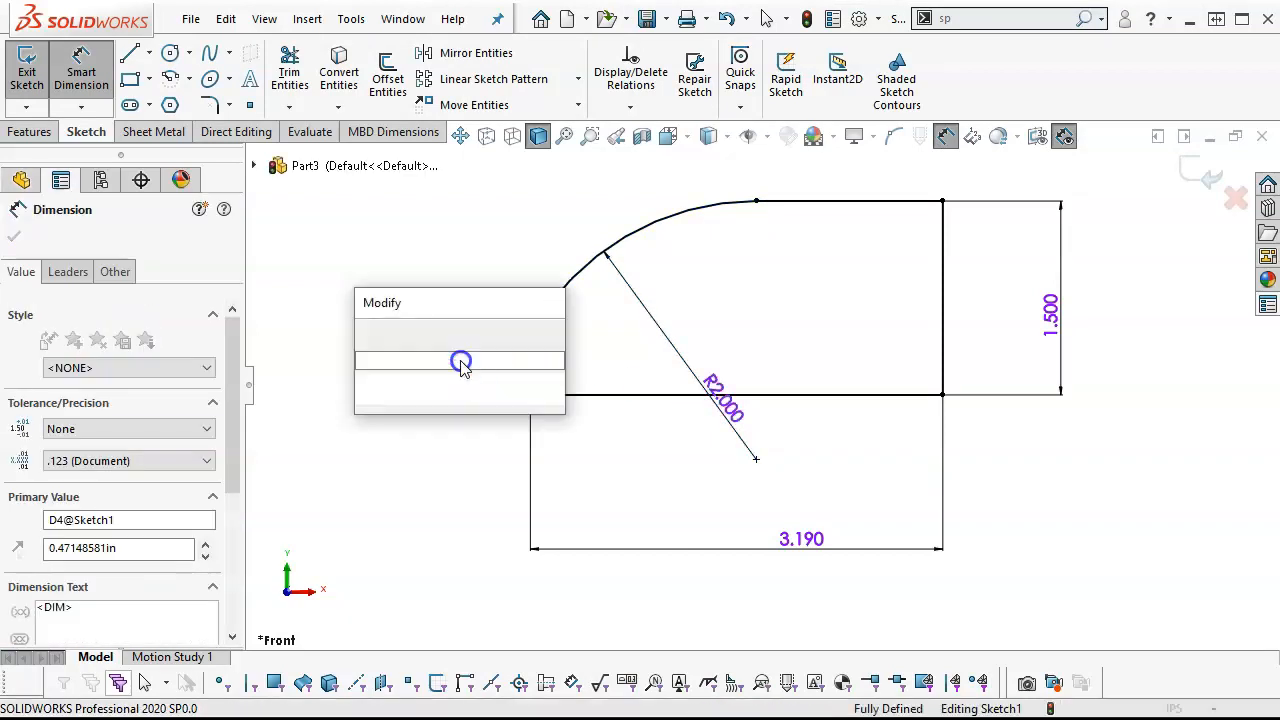
pyautogui.write('.94')
pyautogui.press('Return')
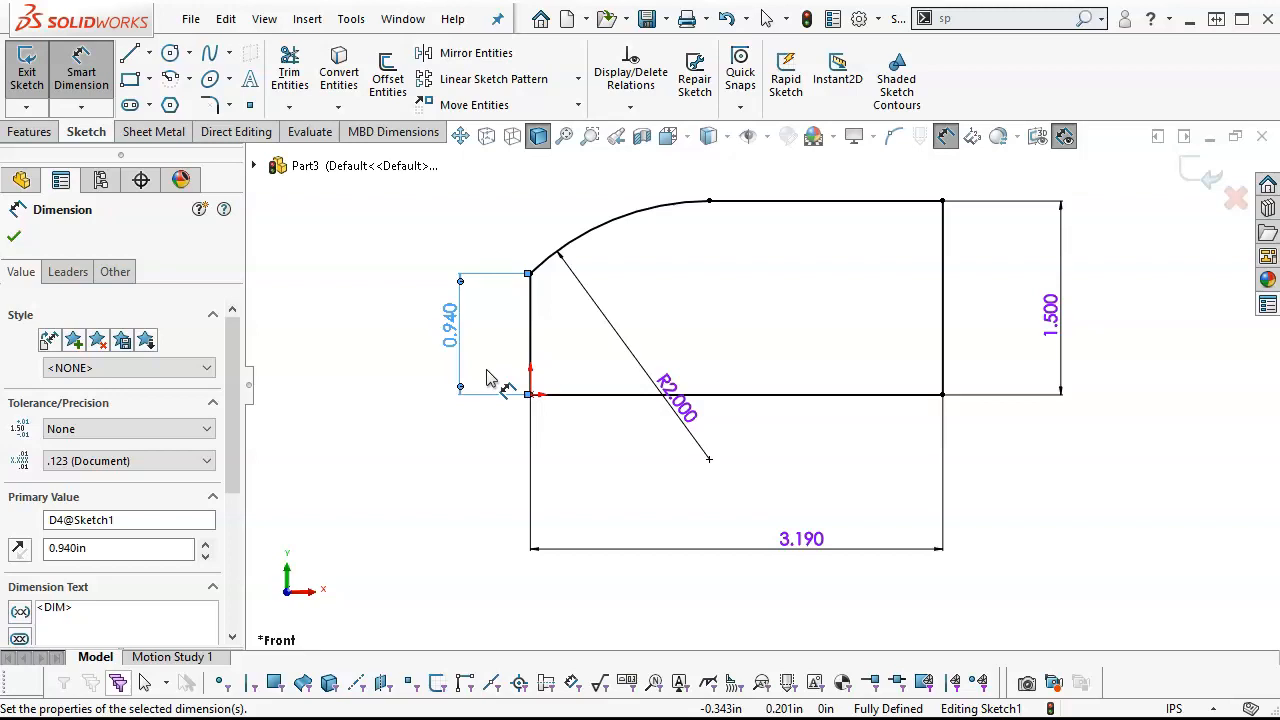
pyautogui.rightClick(431, 218)
pyautogui.click(490, 280)
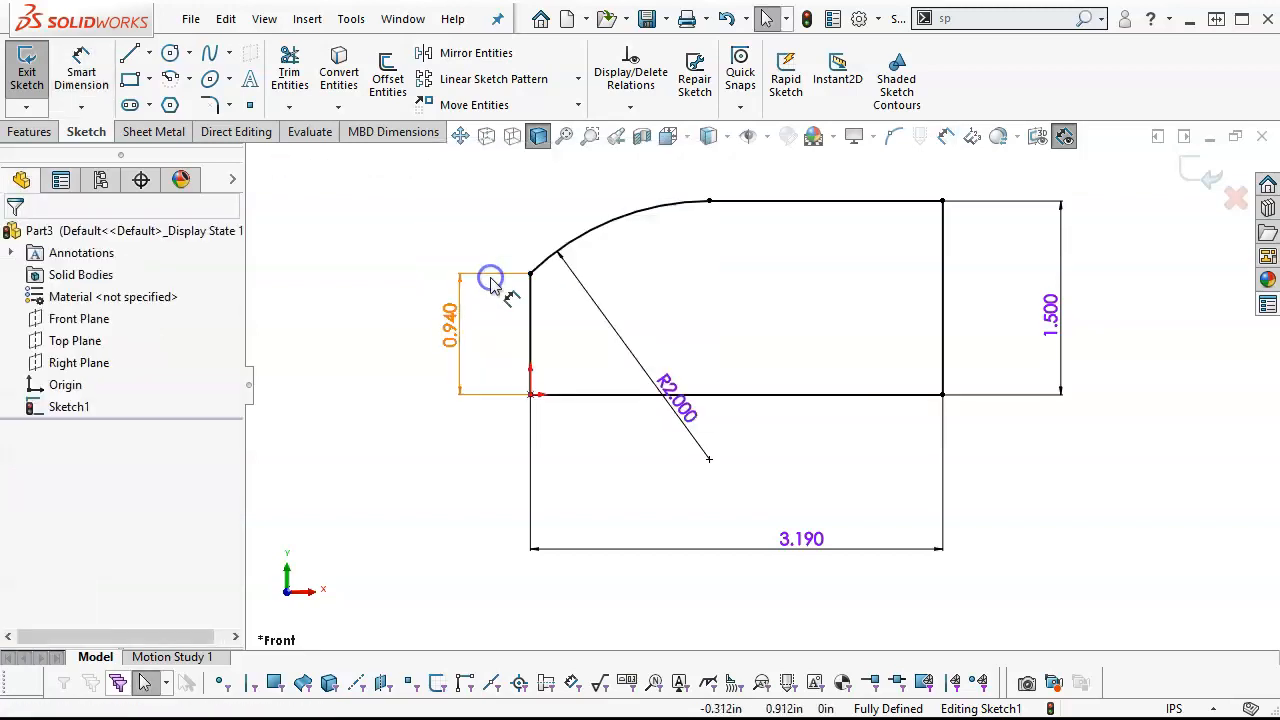
# Draw a circle about 0.71 in in diameter inside the profile, below the end of the arc.
pyautogui.click(170, 52)
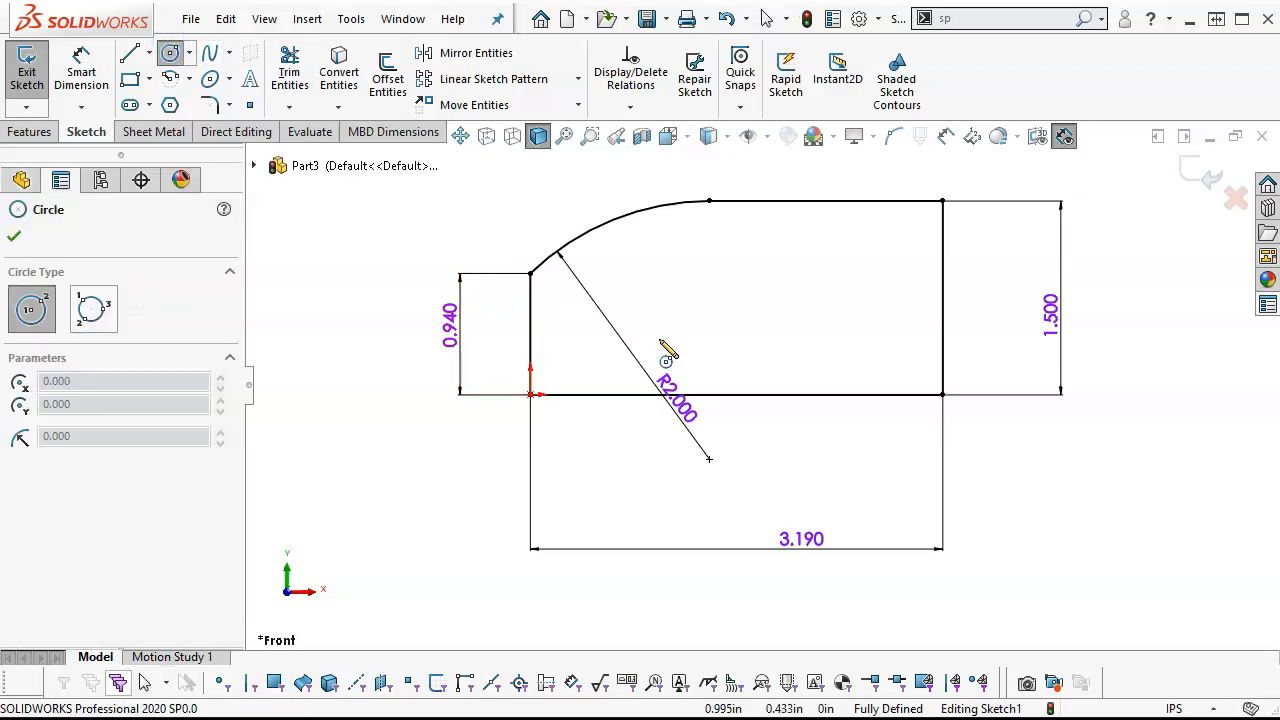
pyautogui.click(692, 301)
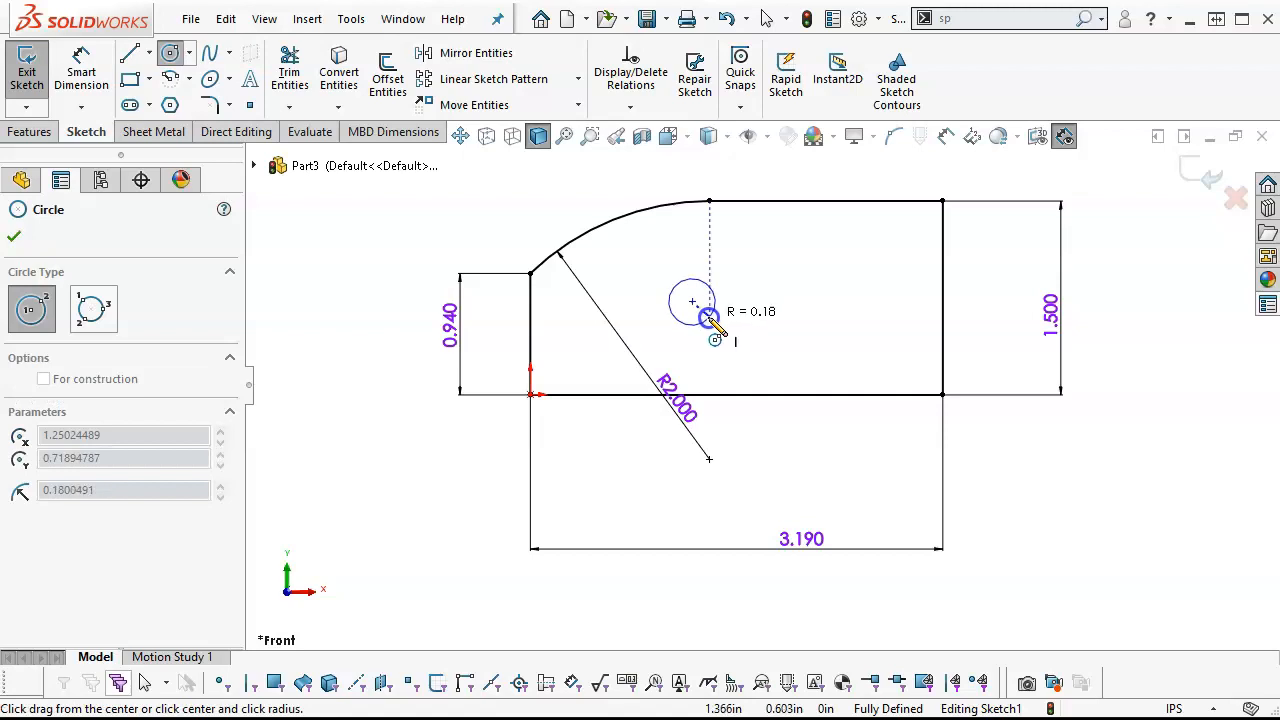
pyautogui.click(730, 330)
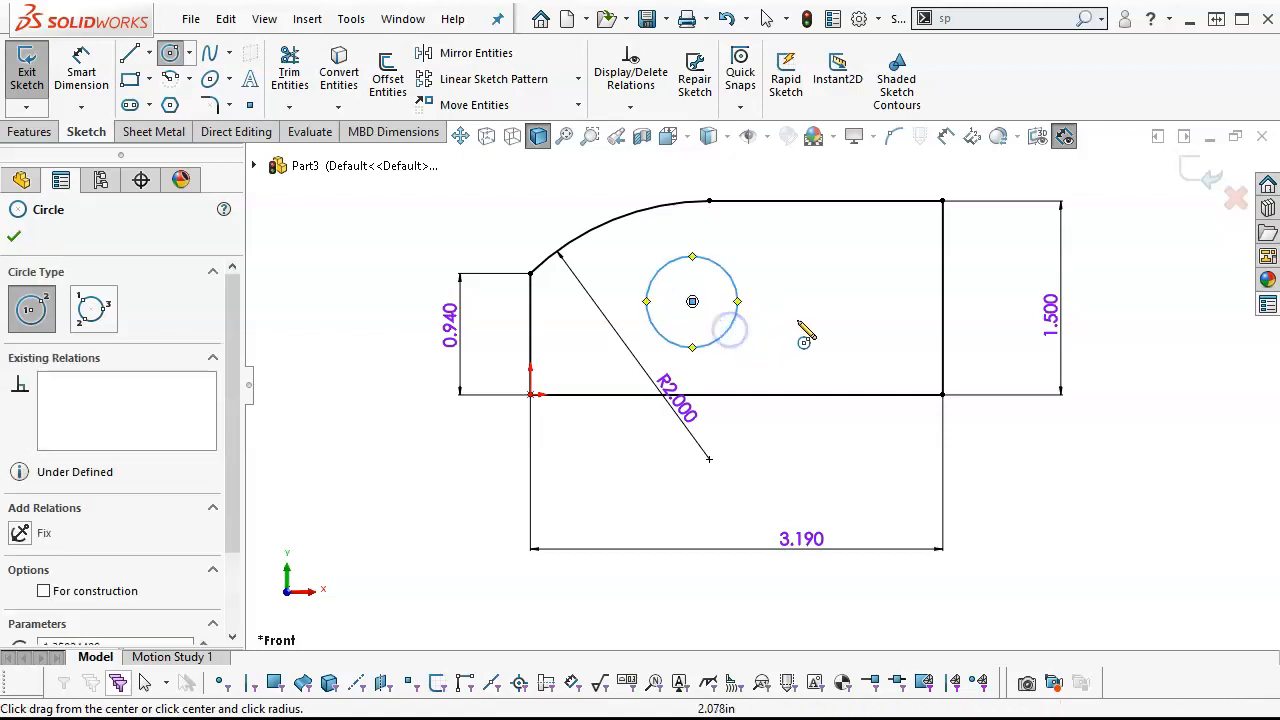
pyautogui.rightClick(790, 305)
pyautogui.click(866, 322)
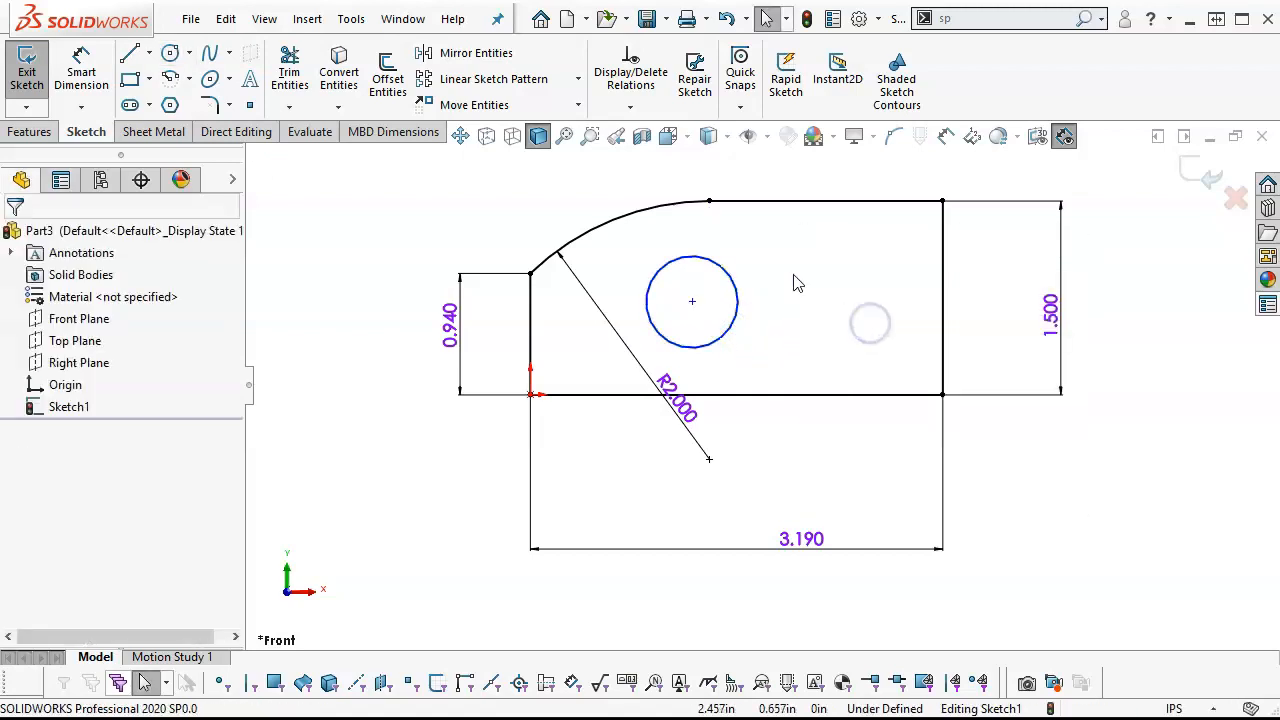
# Dimension the circle's centre 0.75 in above the profile's bottom line.
pyautogui.click(81, 75)
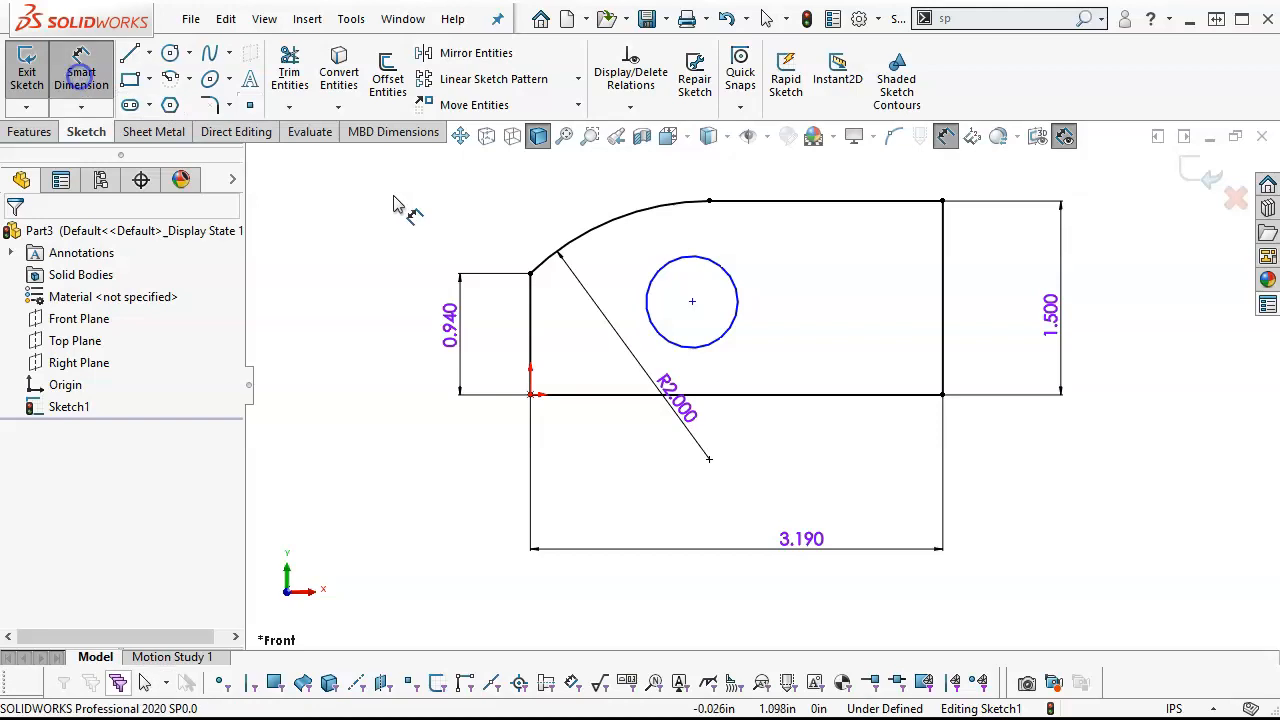
pyautogui.click(757, 394)
pyautogui.click(727, 345)
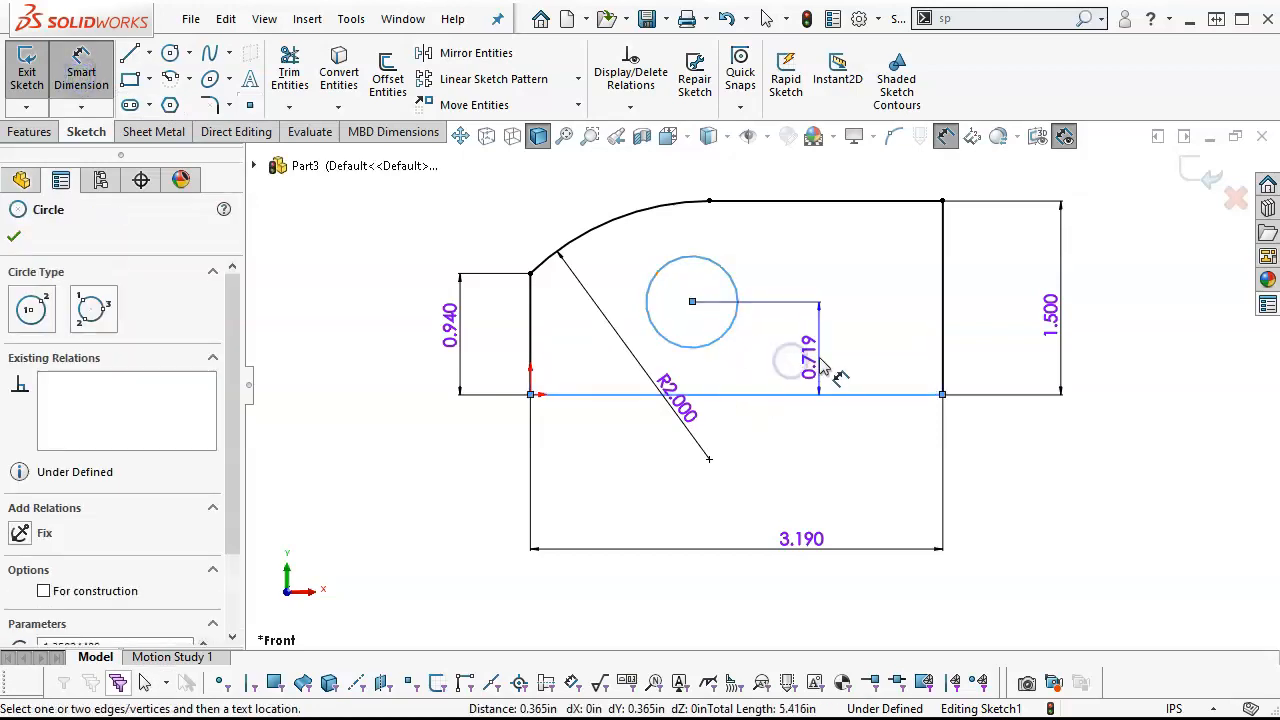
pyautogui.click(800, 357)
pyautogui.write('0.75')
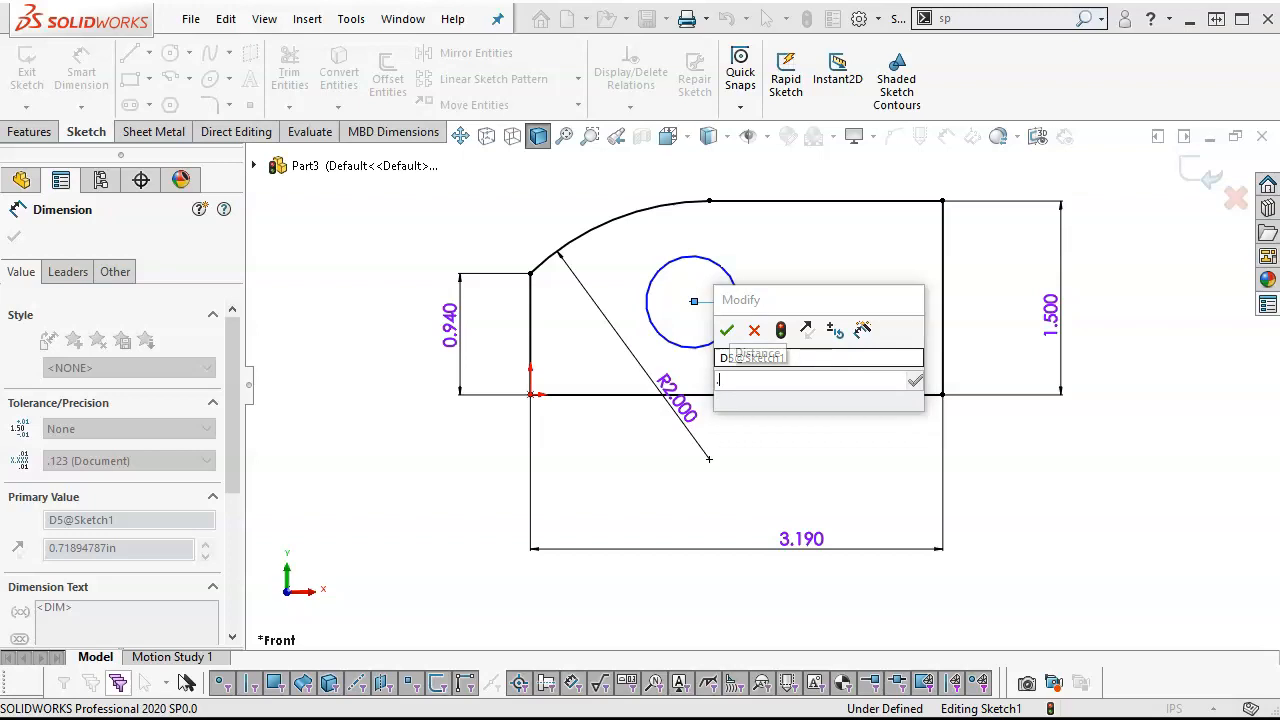
pyautogui.press('Return')
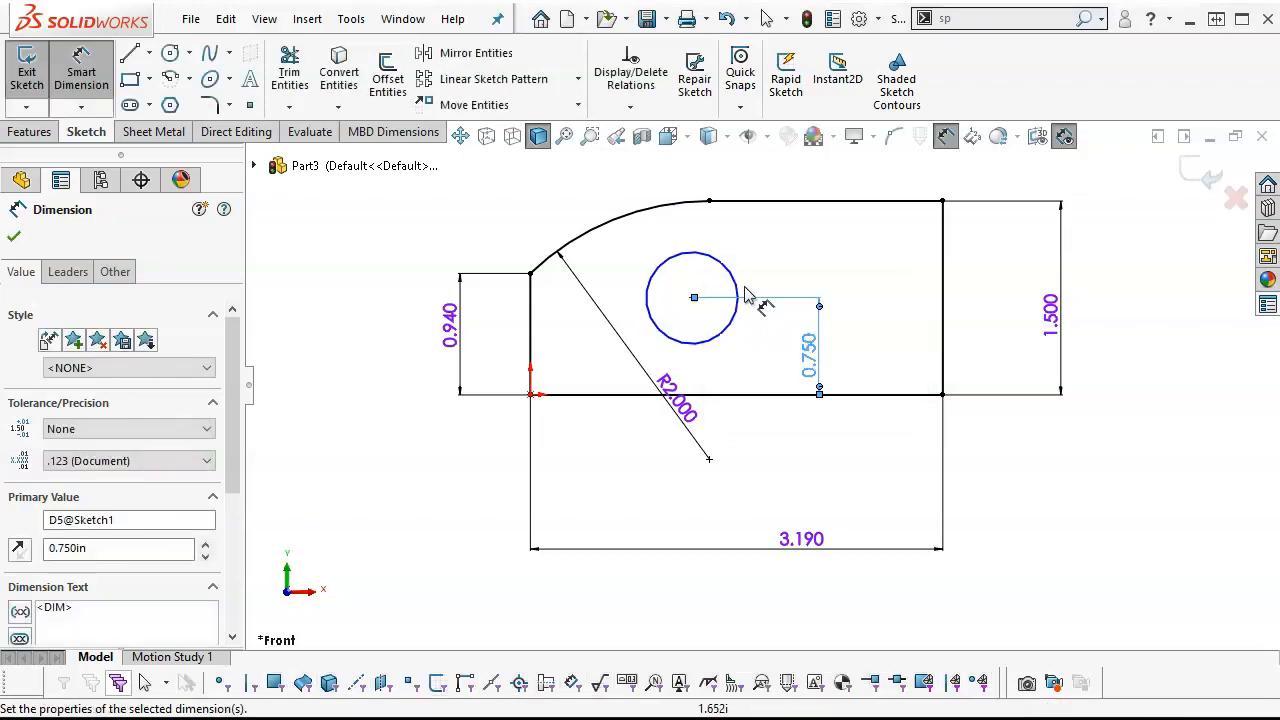
# Dimension the circle's diameter as 0.62 in.
pyautogui.click(738, 284)
pyautogui.scroll(3, 768, 278)
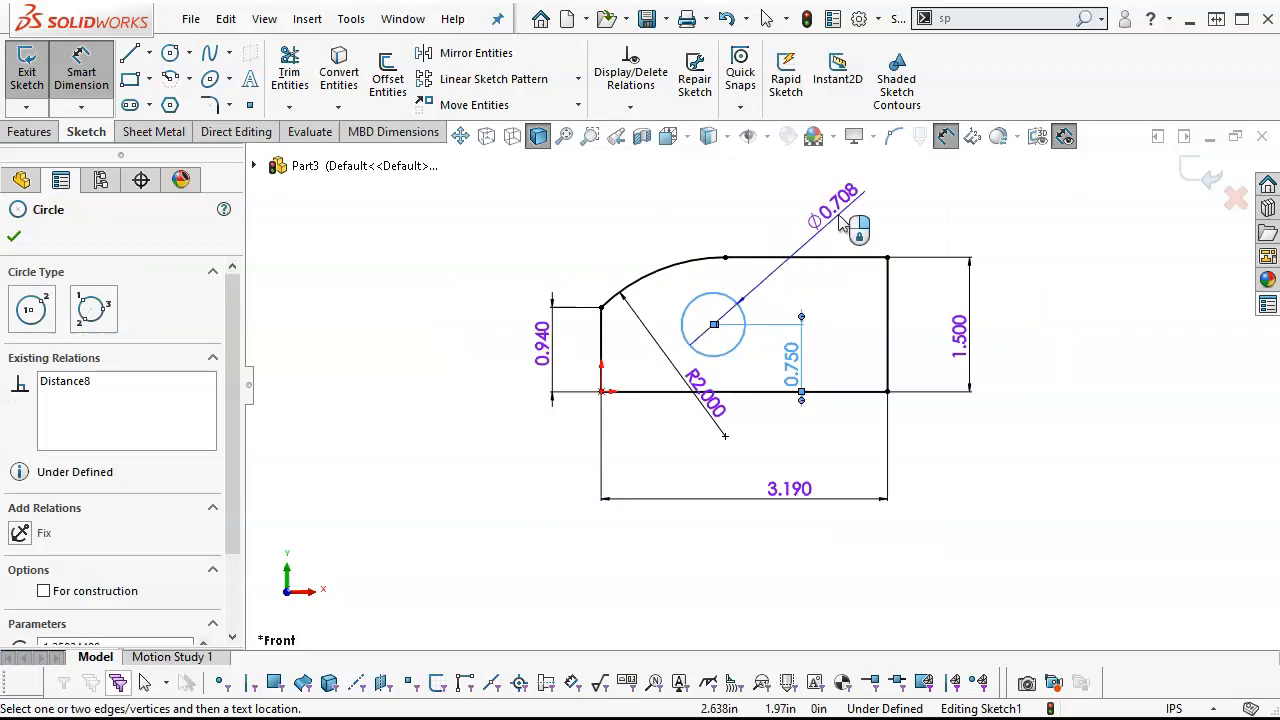
pyautogui.click(848, 214)
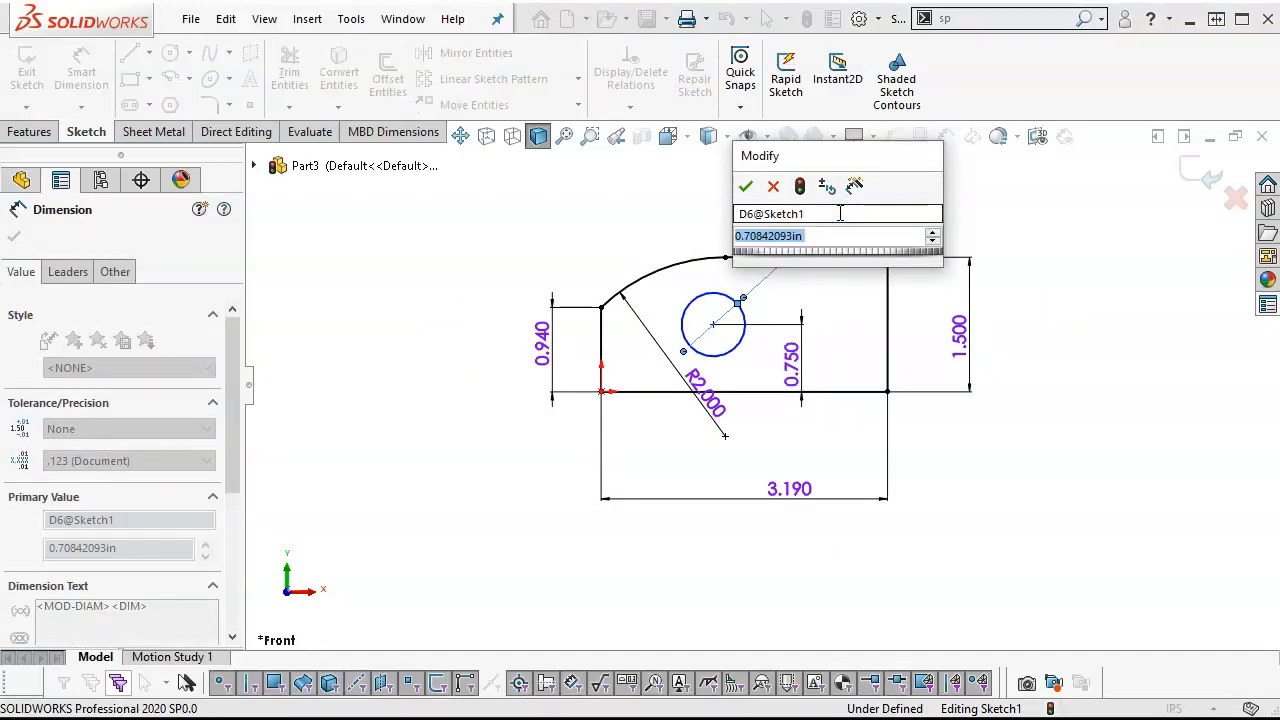
pyautogui.write('.62')
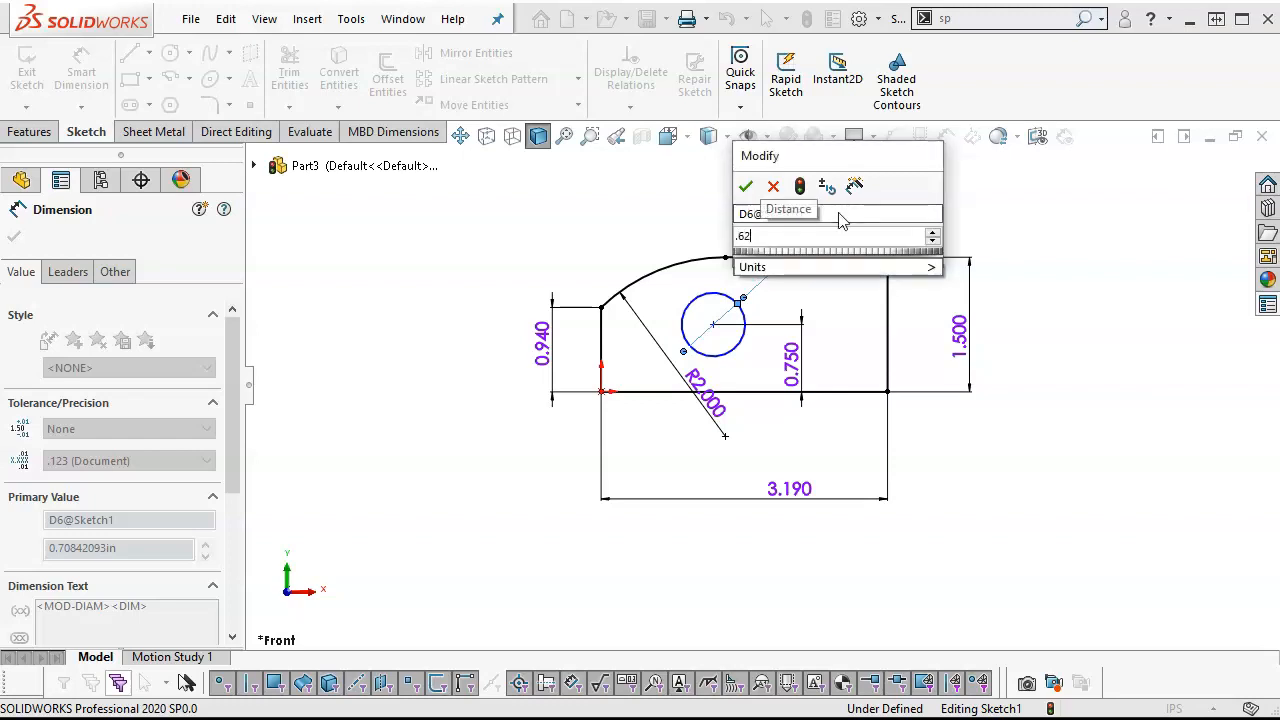
pyautogui.press('Return')
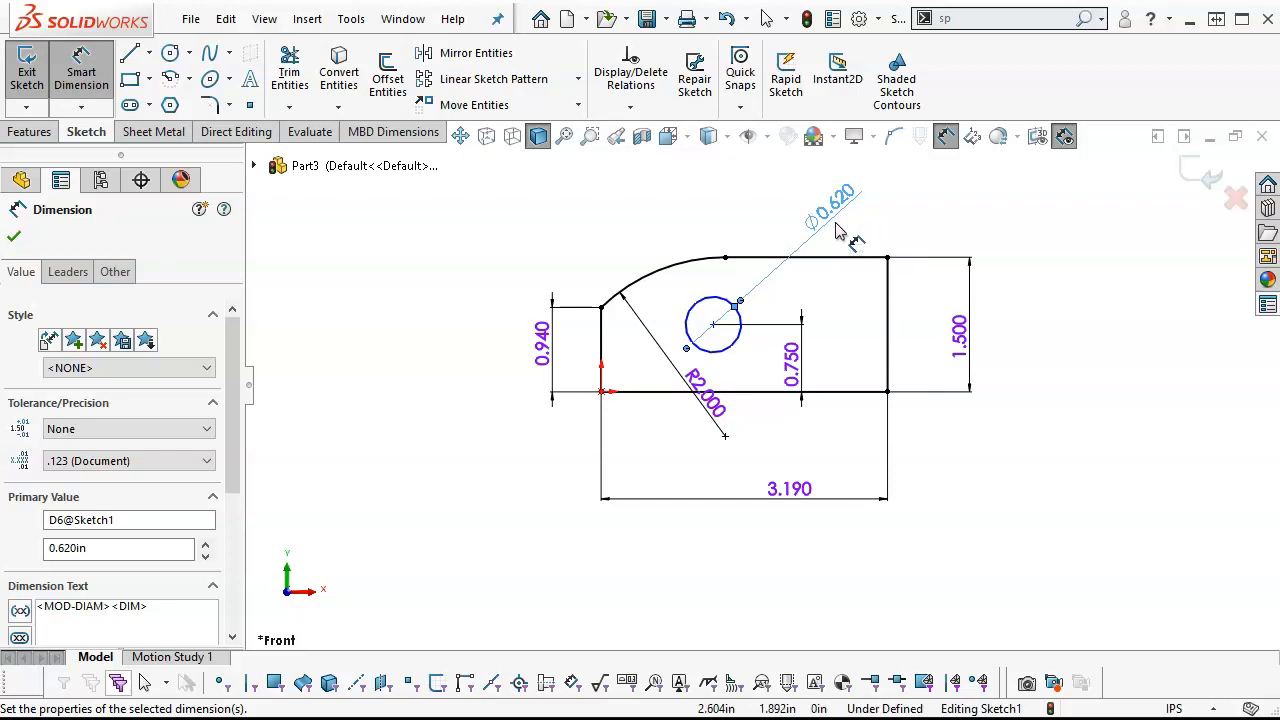
# Dimension the circle's horizontal distance from the profile's left vertical side as .62+.62 in.
pyautogui.click(601, 345)
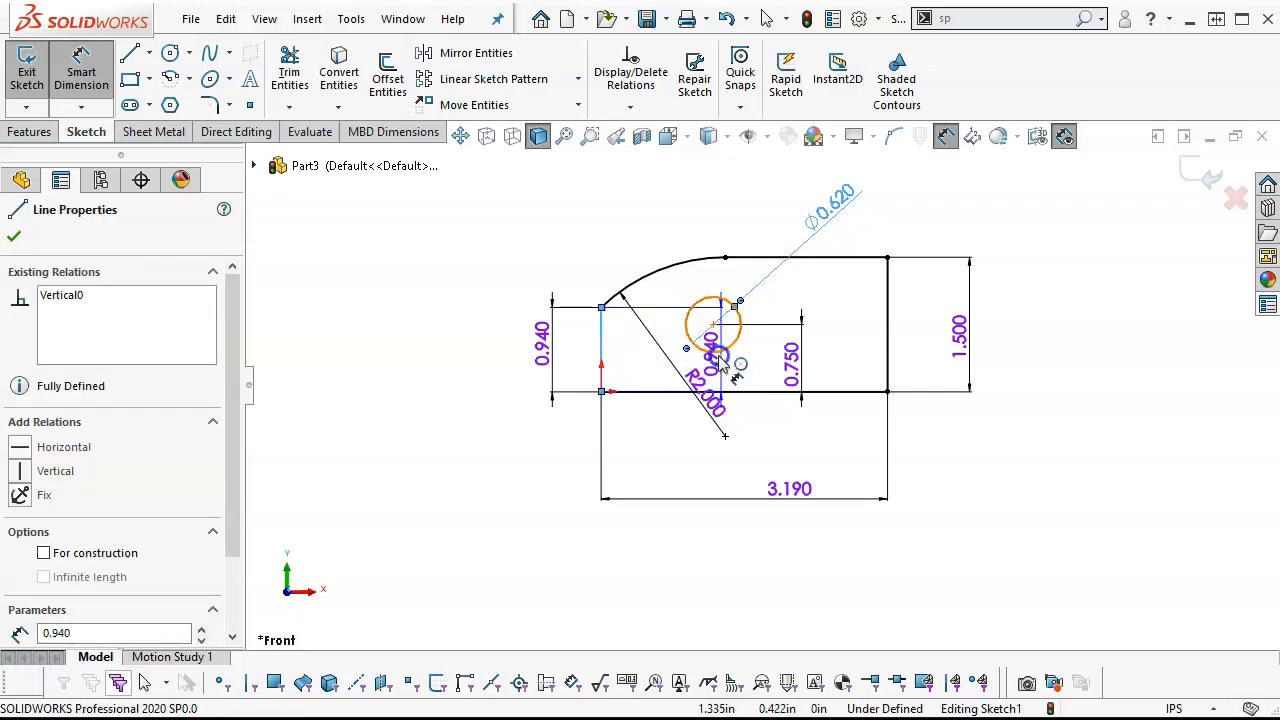
pyautogui.click(737, 312)
pyautogui.click(657, 460)
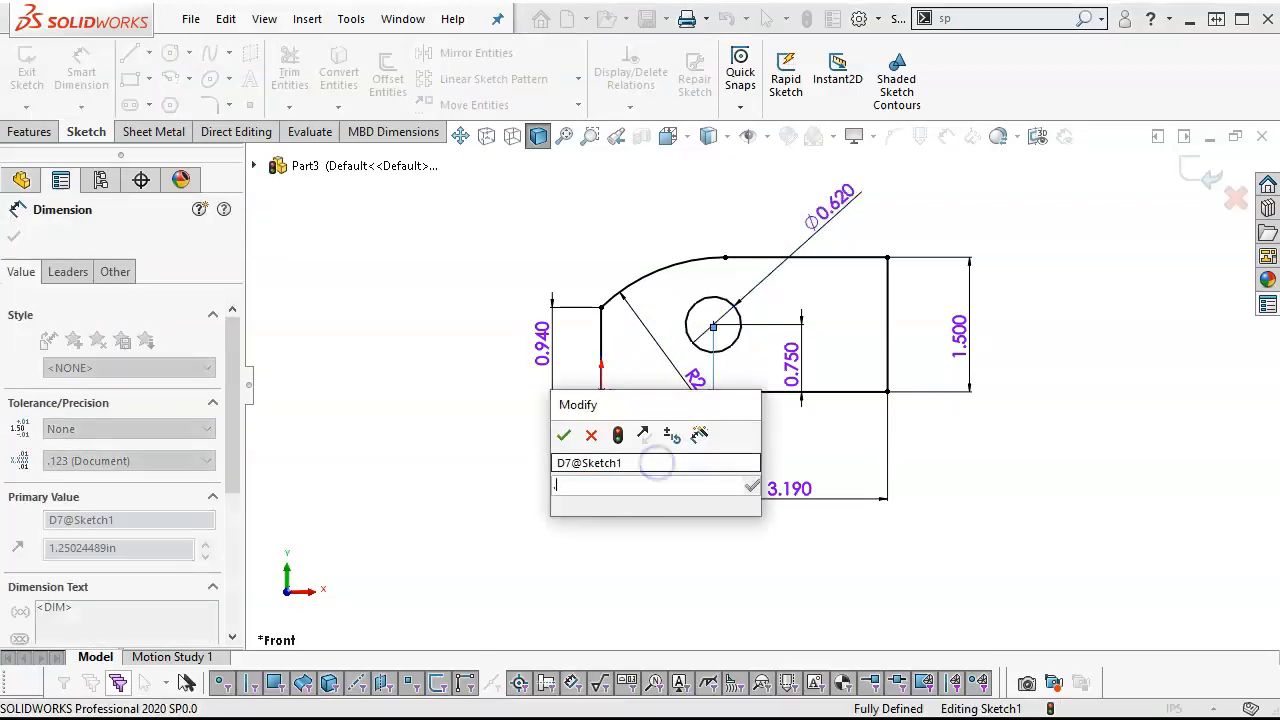
pyautogui.write('.62+.62')
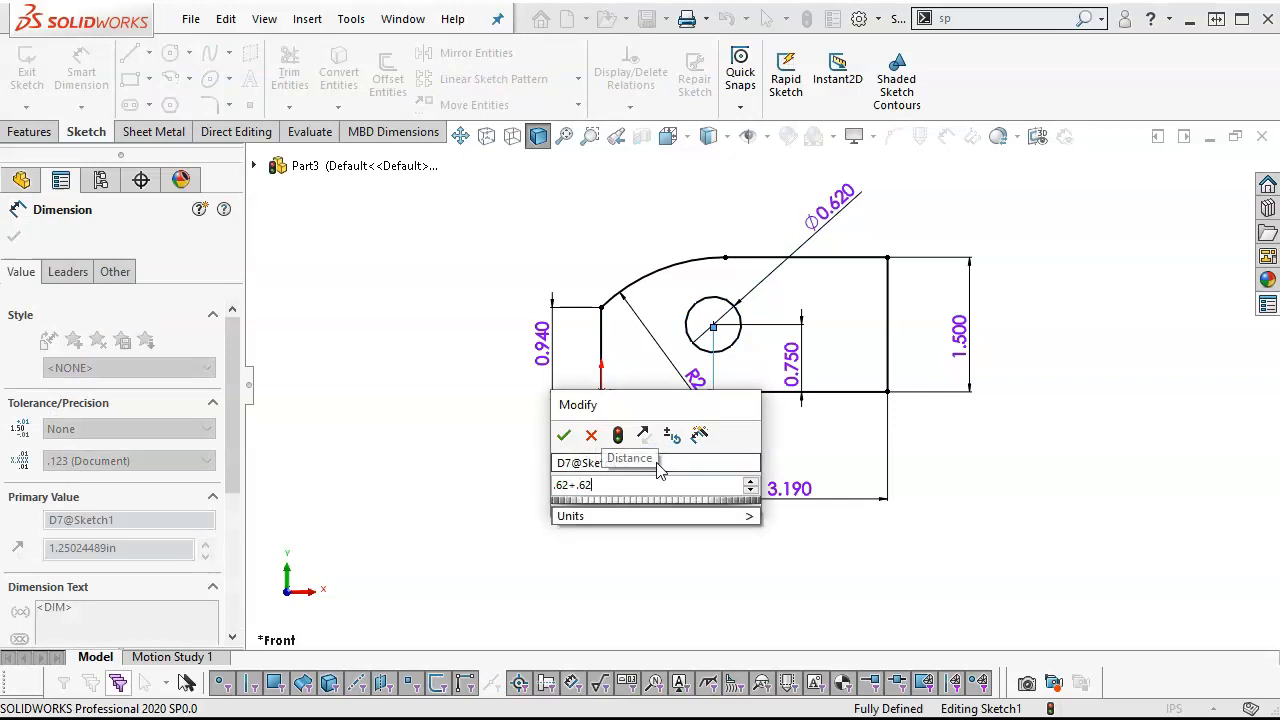
pyautogui.press('Return')
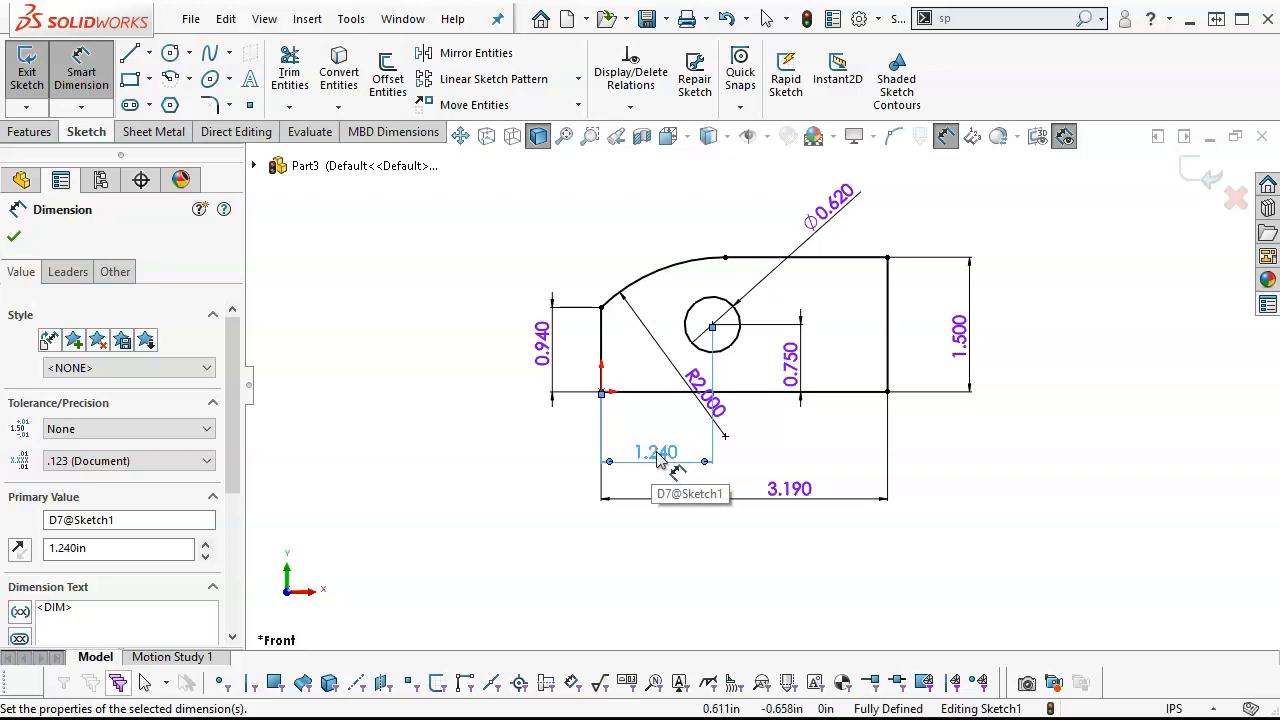
# Change the circle's horizontal distance from the left vertical side to 1.25 in.
pyautogui.doubleClick(657, 455)
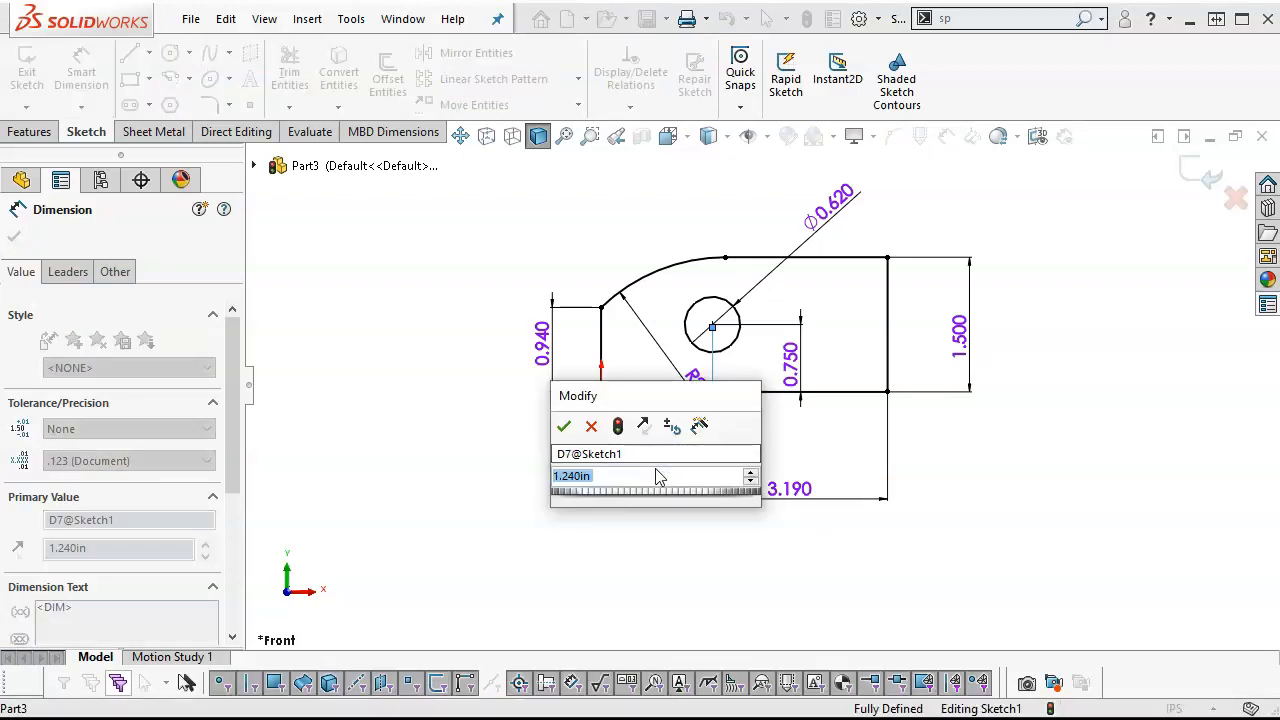
pyautogui.write('1.25')
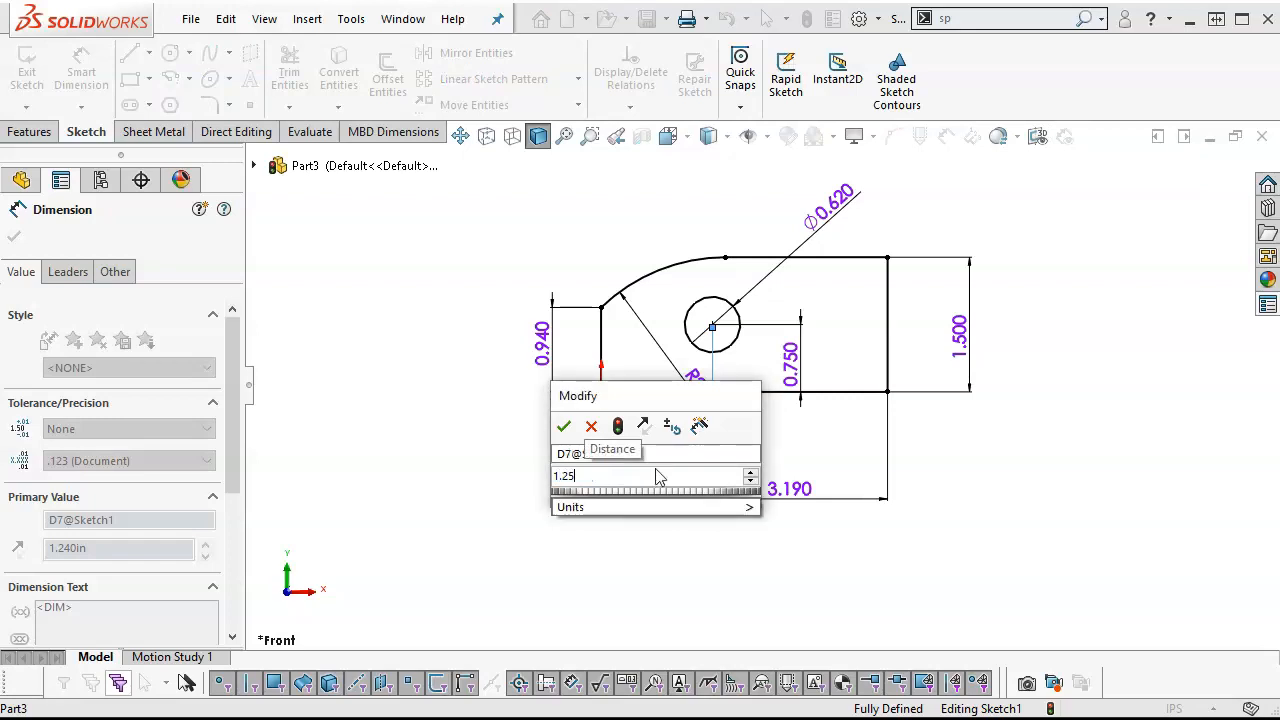
pyautogui.press('Return')
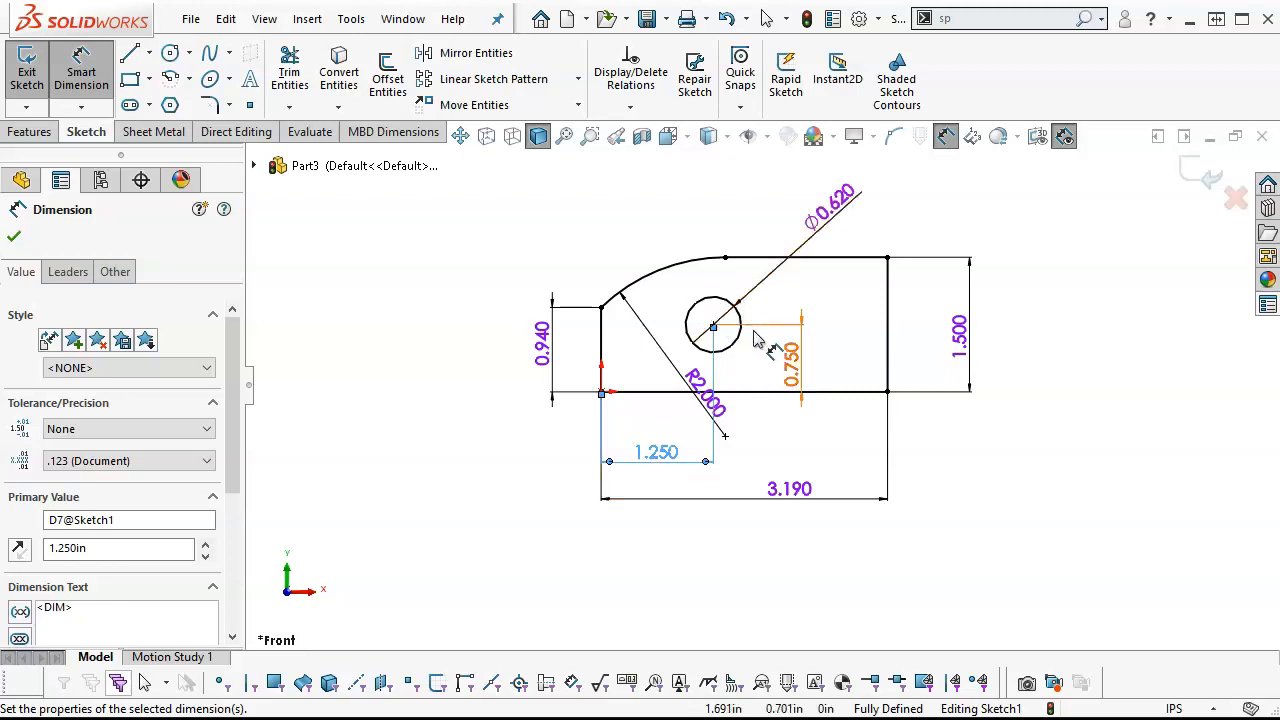
# Move the arc's radius dimension text closer to the arc and set the circle's horizontal distance from the left side to 1.24 in.
pyautogui.scroll(-2, 755, 335)
pyautogui.moveTo(707, 425); pyautogui.dragTo(664, 365)
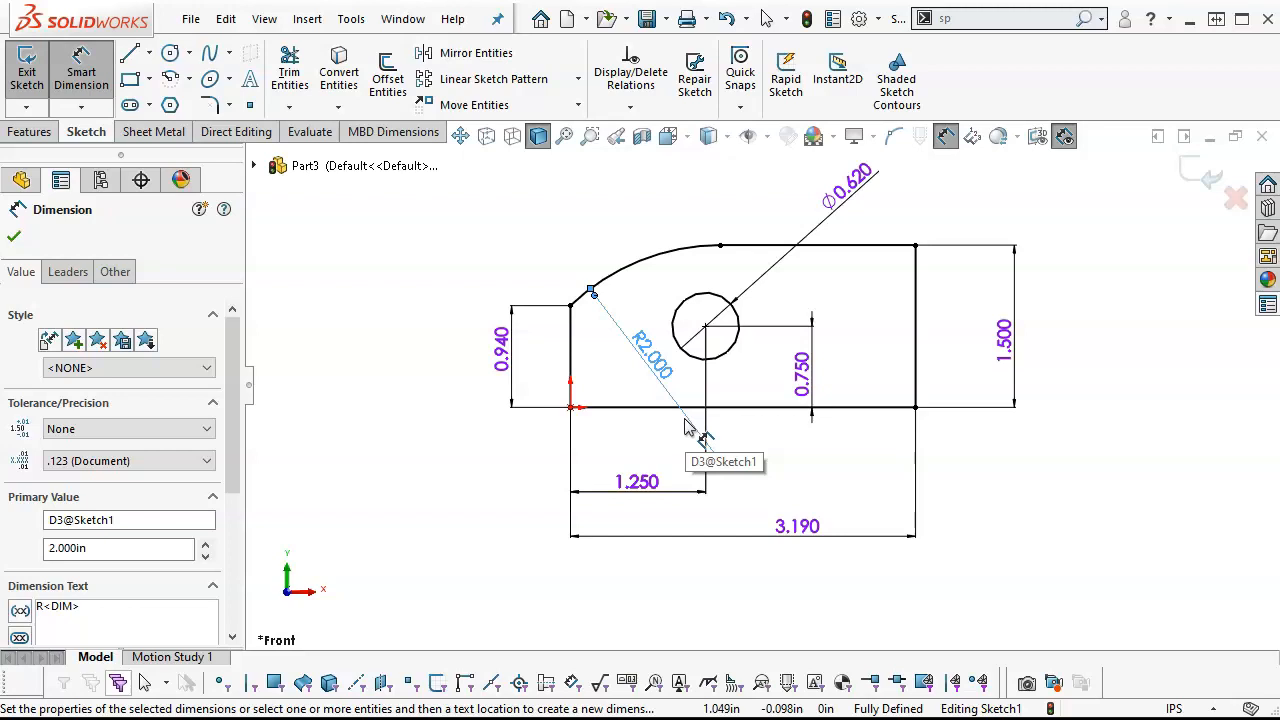
pyautogui.doubleClick(641, 483)
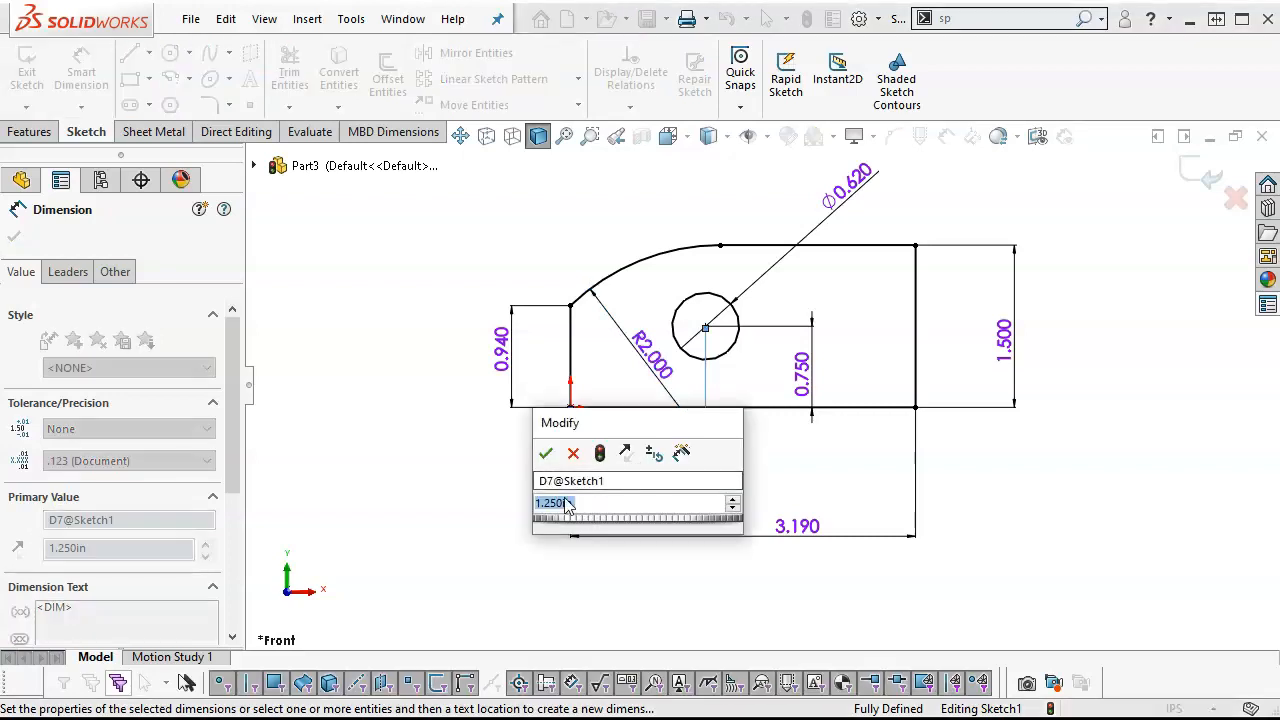
pyautogui.click(556, 504)
pyautogui.press('BackSpace')
pyautogui.write('4in')
pyautogui.press('Return')
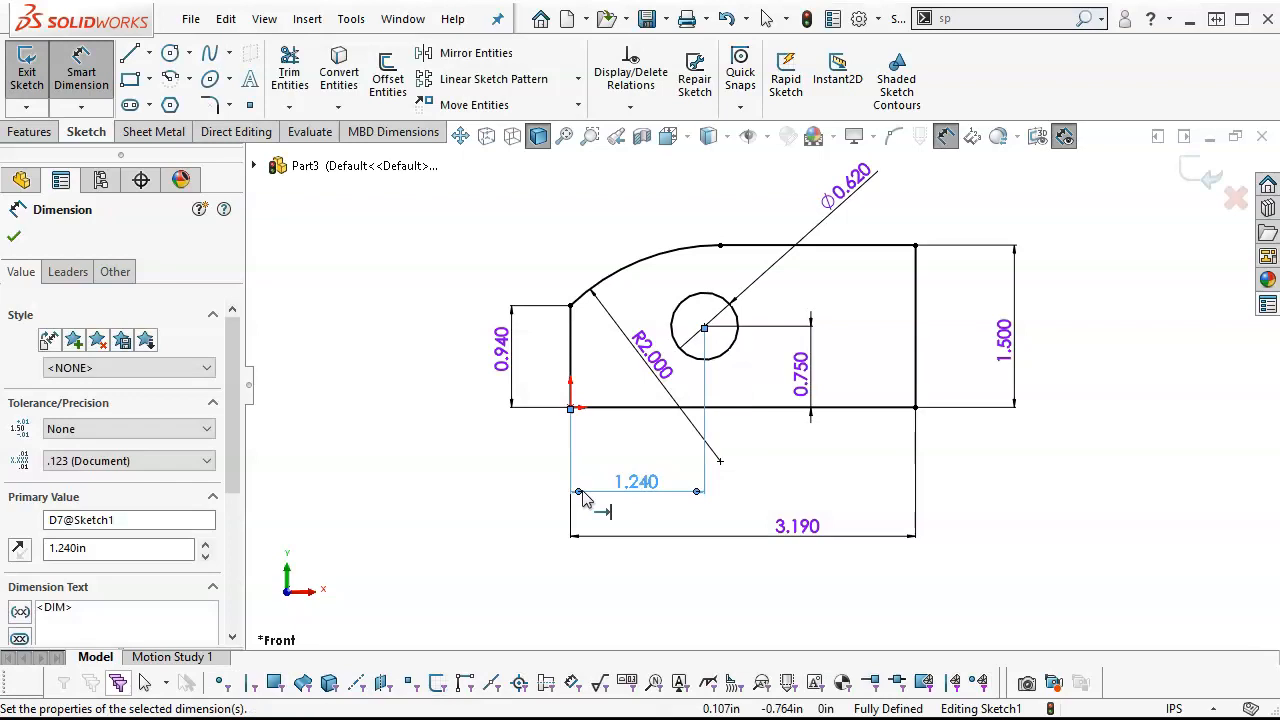
# Turn on shaded sketch contours to show the closed regions of the side profile.
pyautogui.scroll(2, 795, 372)
pyautogui.scroll(-1, 802, 366)
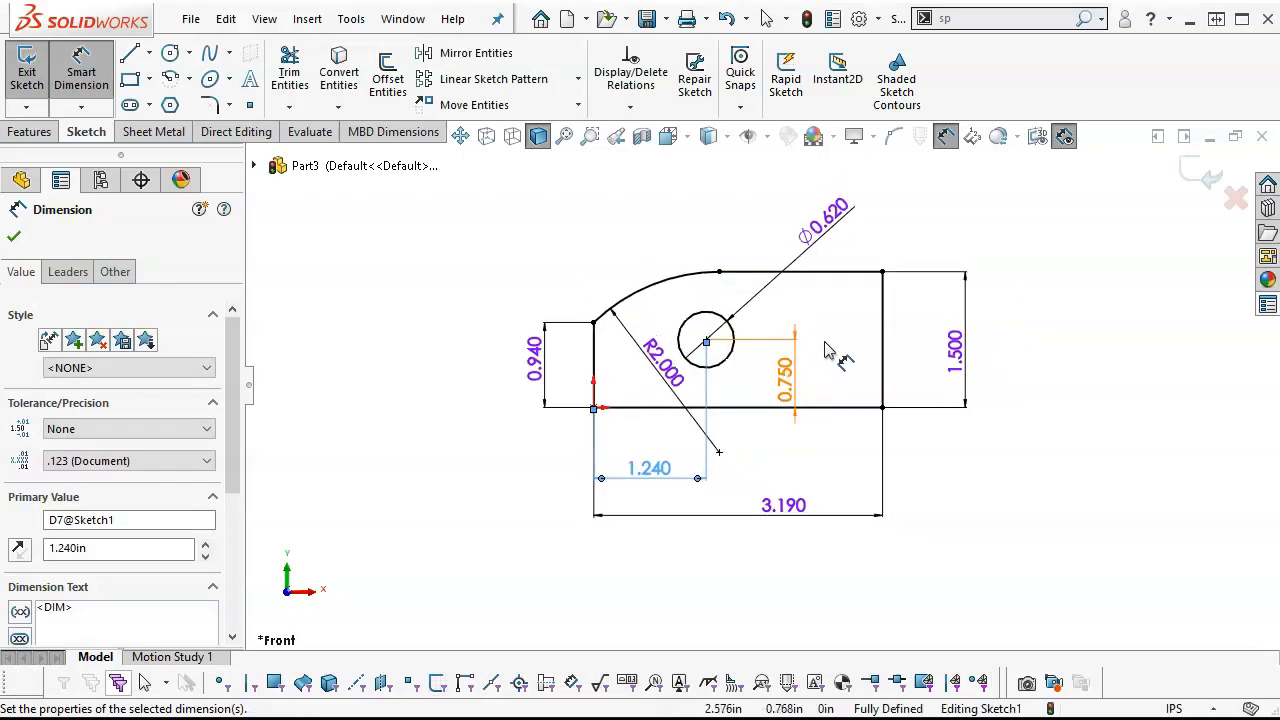
pyautogui.scroll(-1, 826, 350)
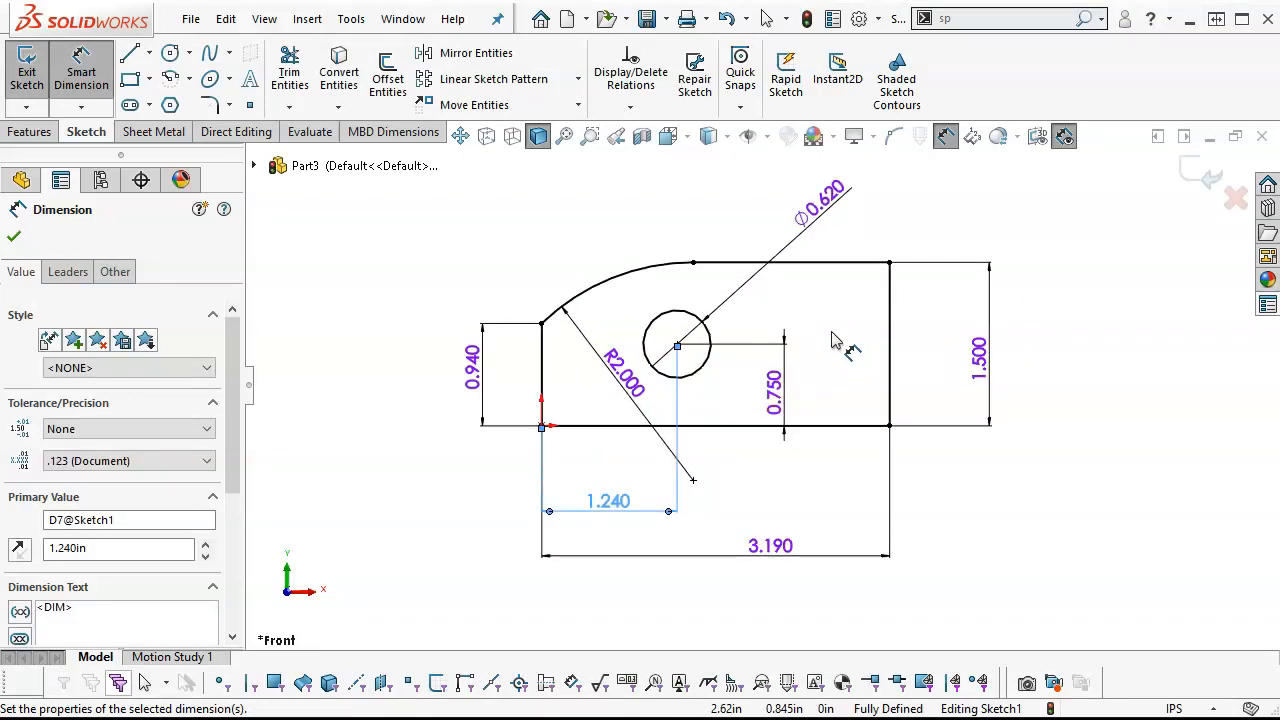
pyautogui.click(32, 133)
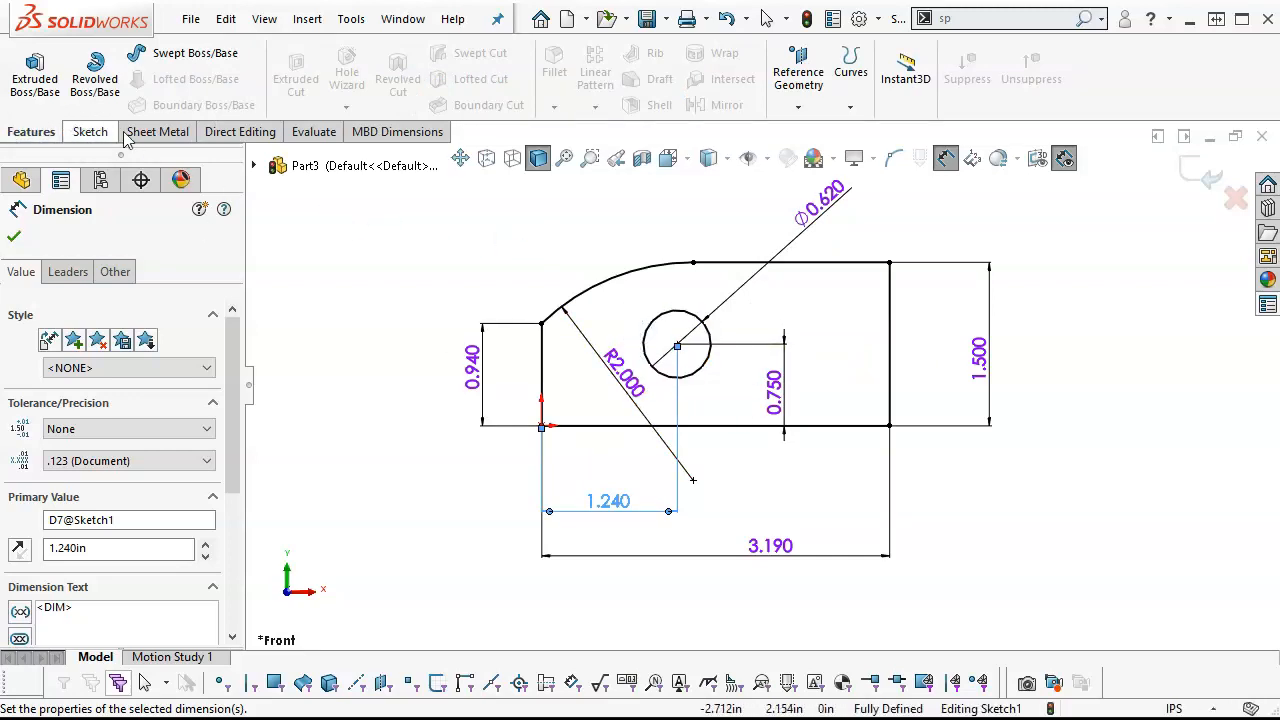
pyautogui.click(89, 132)
pyautogui.click(899, 80)
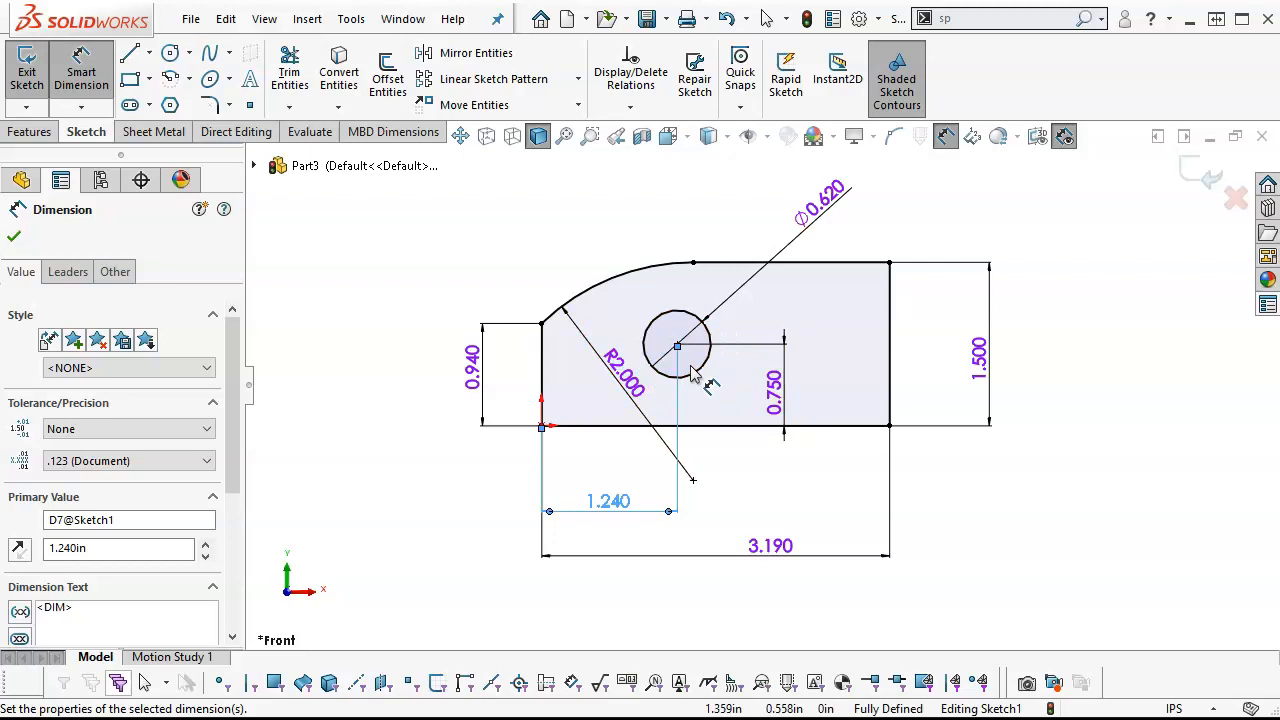
# Extrude the side profile as a boss, Mid Plane, to a depth of 2.24 in.
pyautogui.click(31, 134)
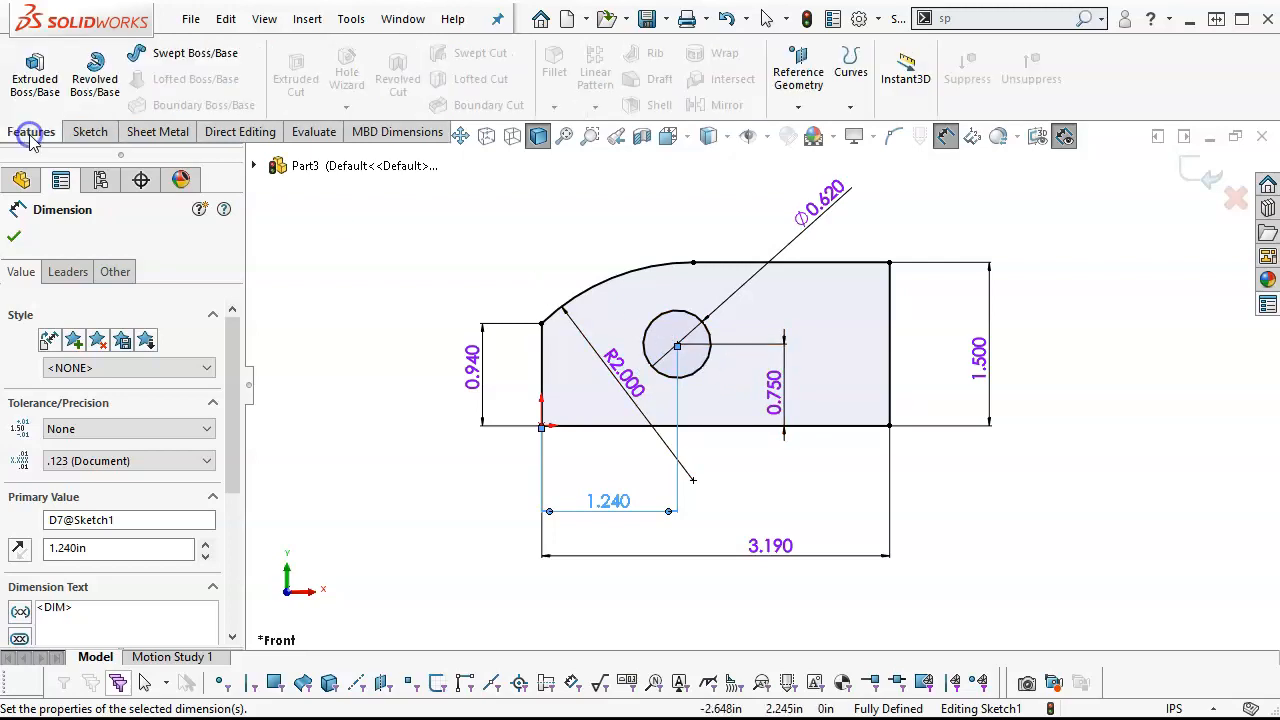
pyautogui.click(37, 85)
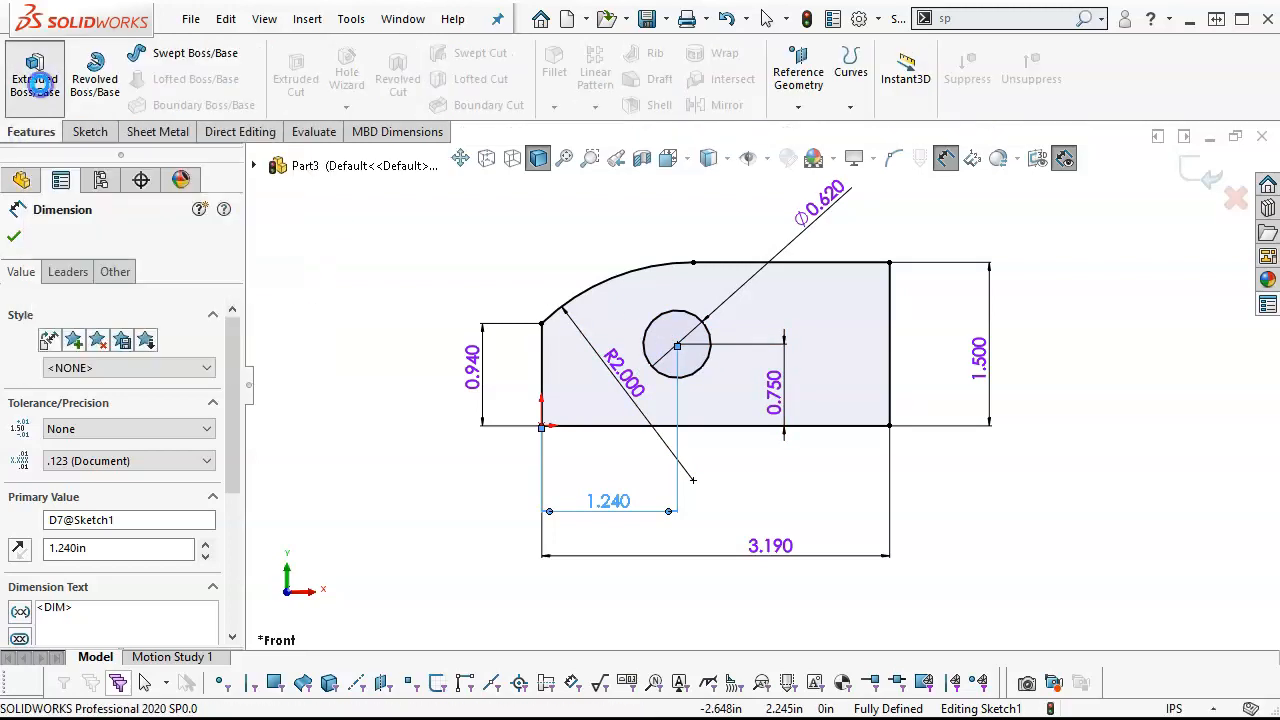
pyautogui.click(95, 356)
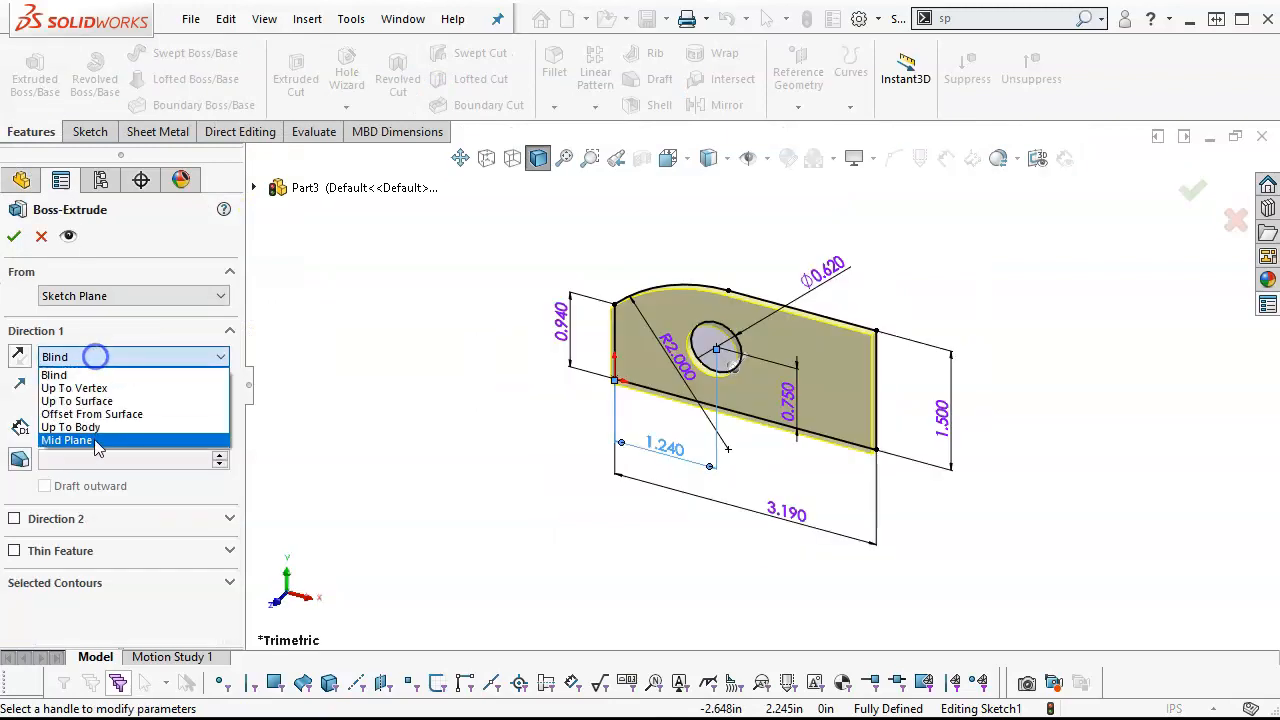
pyautogui.click(95, 442)
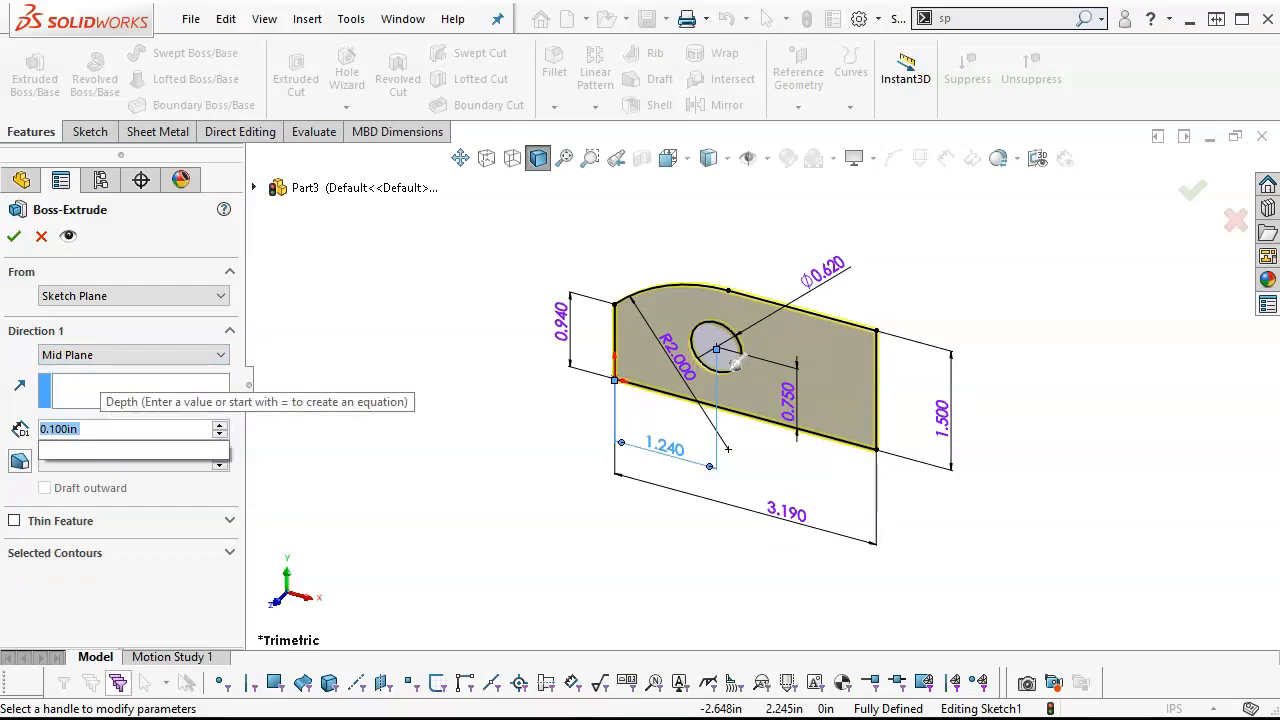
pyautogui.write('2.24')
pyautogui.press('Return')
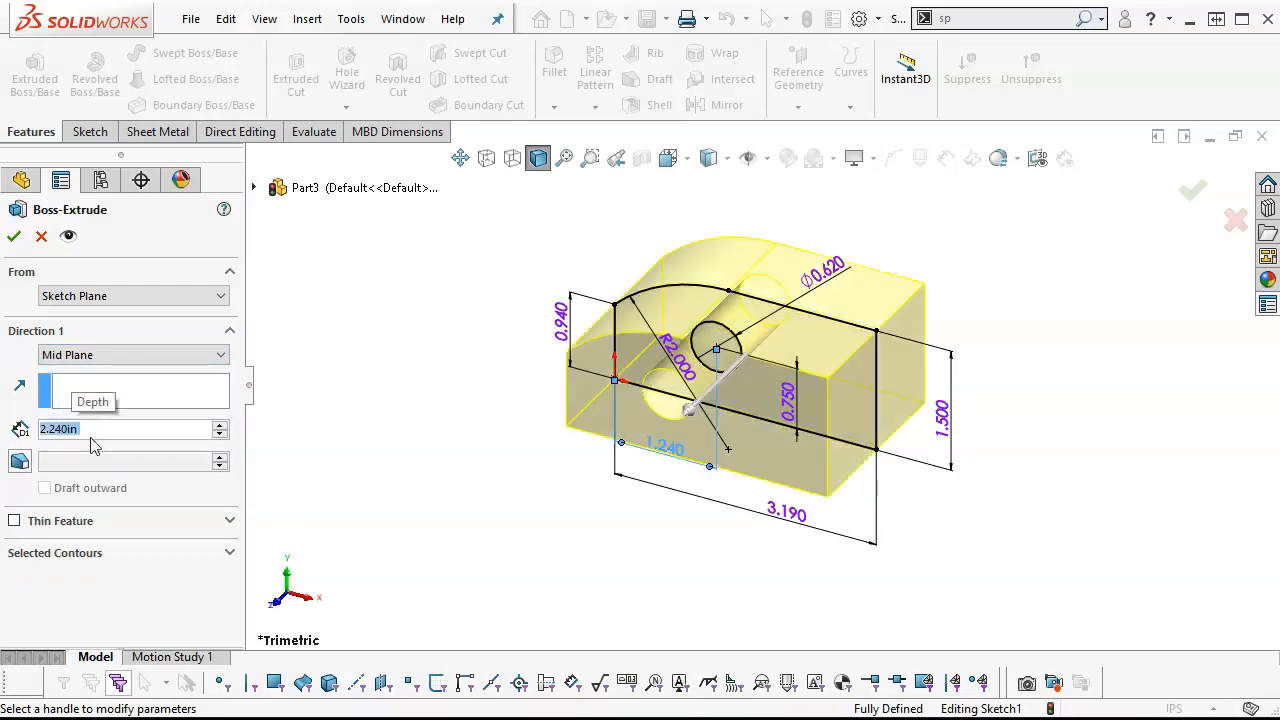
pyautogui.click(13, 237)
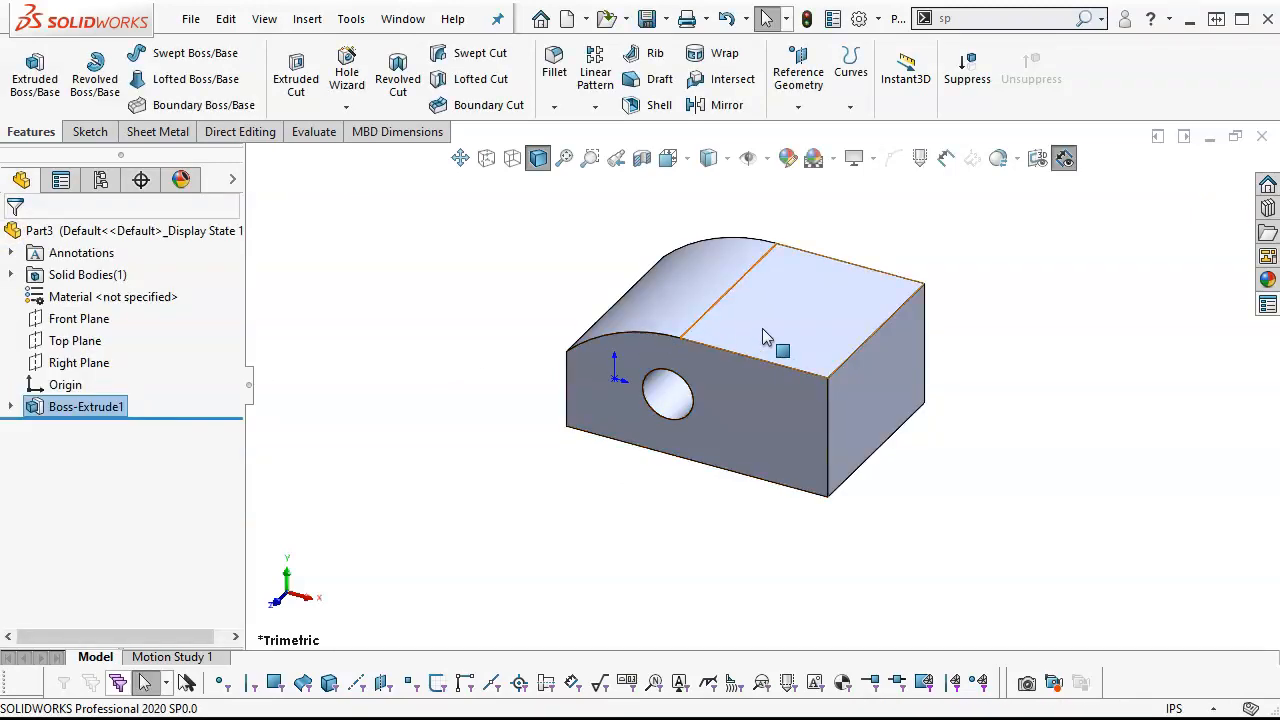
# Start a sketch on the block's flat top face and draw a horizontal centreline from the origin to the far edge.
pyautogui.click(806, 321)
pyautogui.click(890, 258)
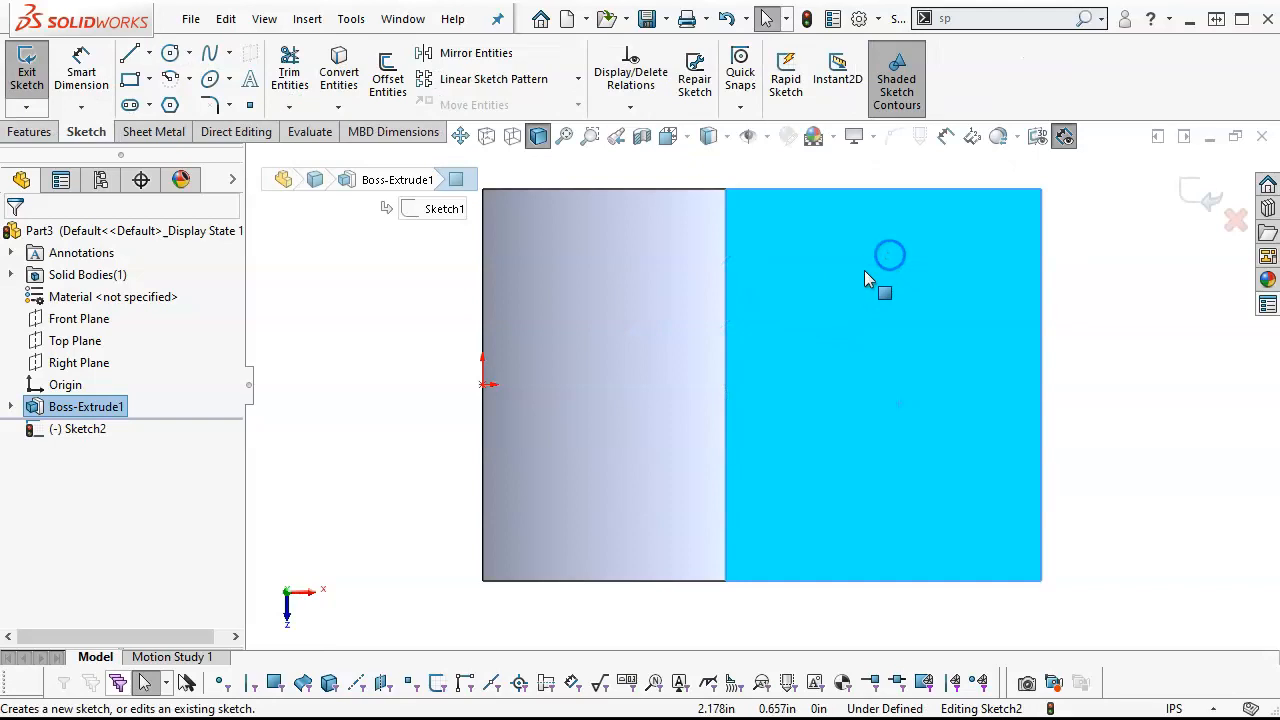
pyautogui.click(150, 54)
pyautogui.click(170, 103)
pyautogui.click(483, 385)
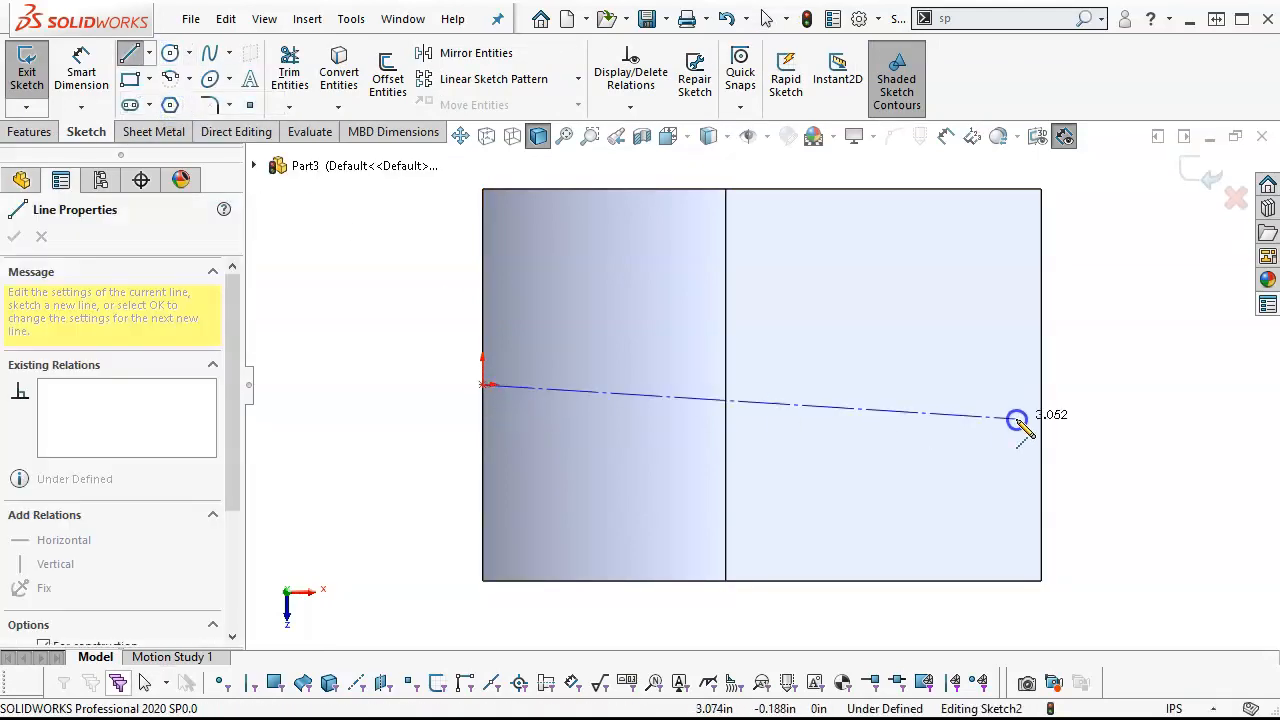
pyautogui.click(1043, 385)
pyautogui.rightClick(1086, 280)
pyautogui.click(1125, 299)
# Draw half of a two-step profile from the origin back to the centreline, about 0.68 in high, with a 0.54 in wide first step and 0.4 in end side.
pyautogui.click(130, 54)
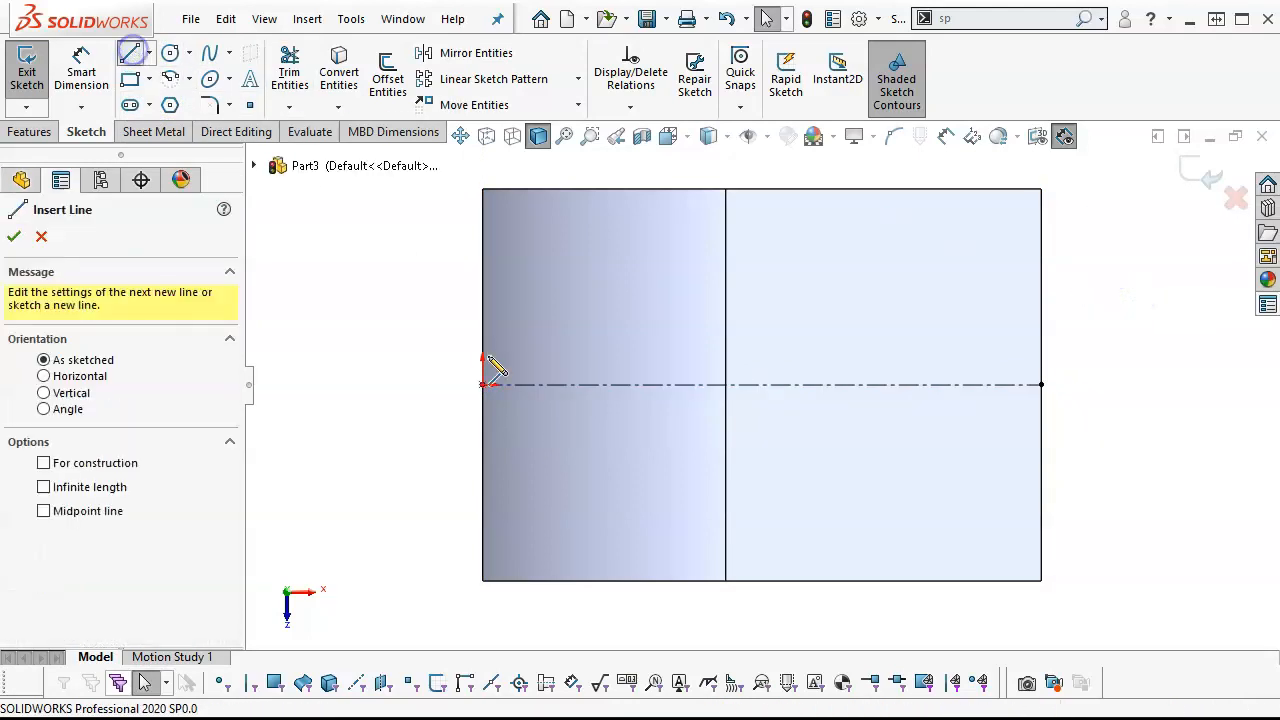
pyautogui.click(483, 385)
pyautogui.click(483, 266)
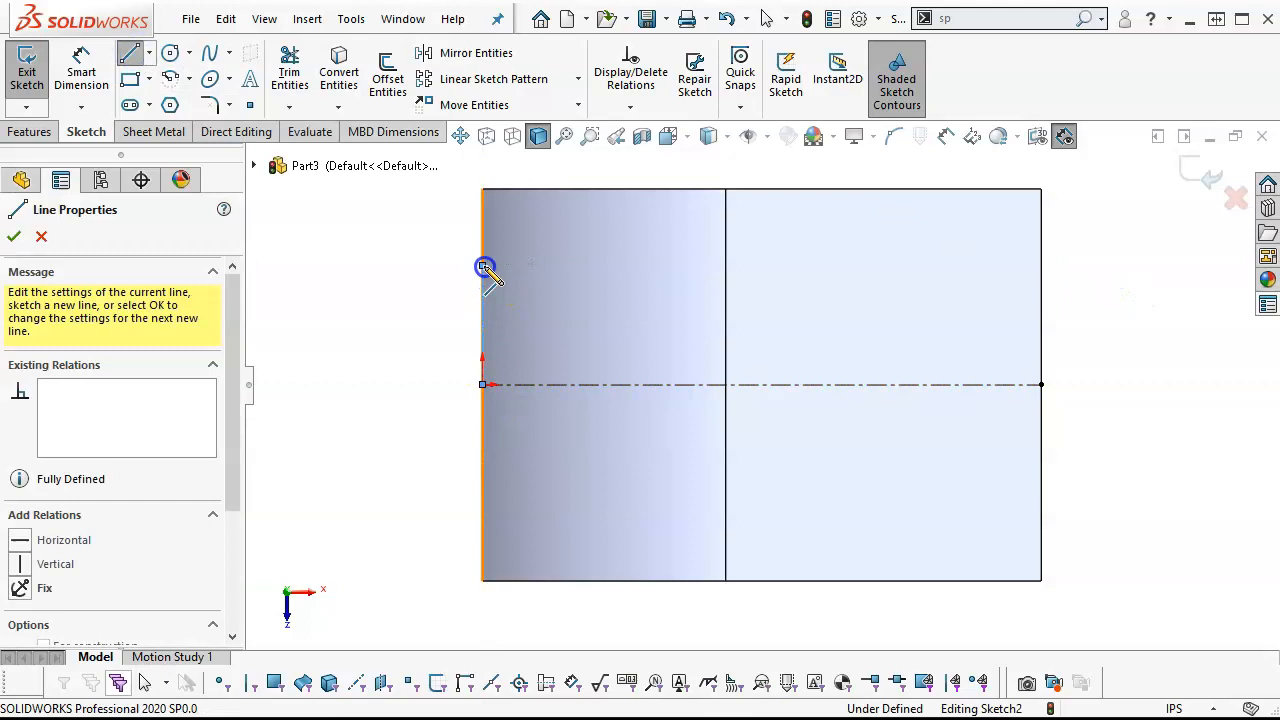
pyautogui.click(578, 265)
pyautogui.click(579, 314)
pyautogui.click(675, 314)
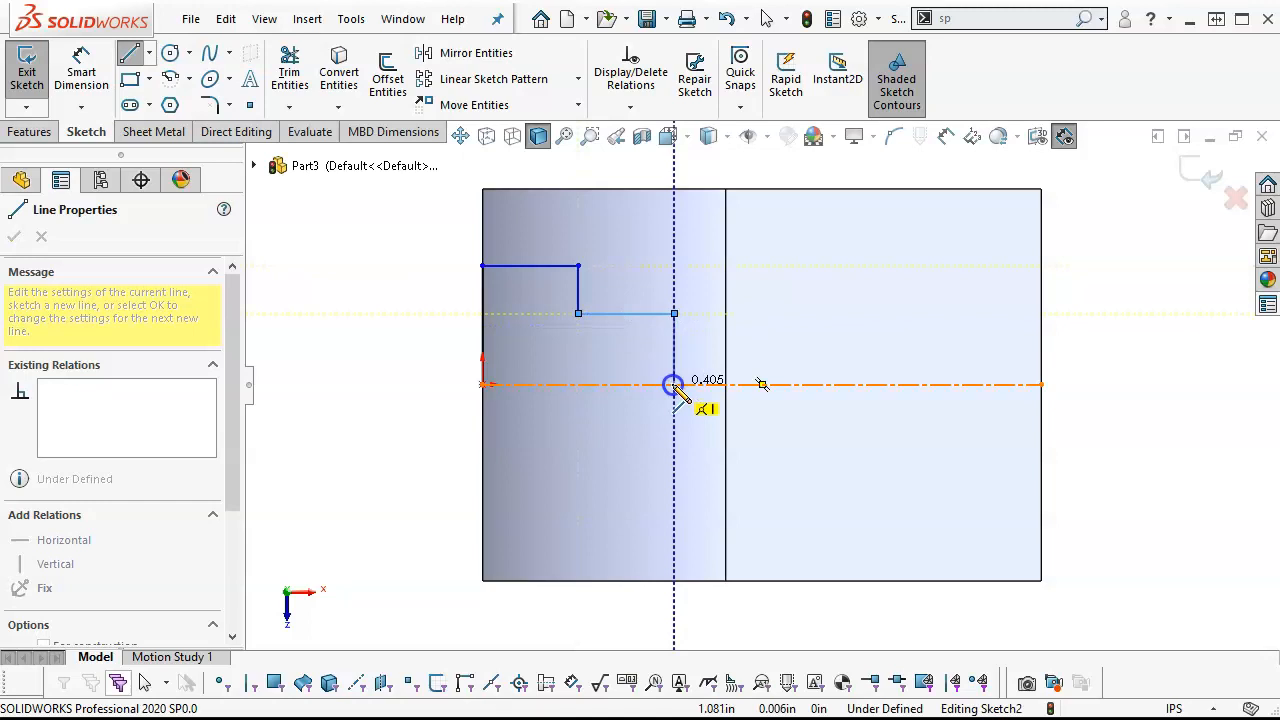
pyautogui.click(674, 384)
pyautogui.rightClick(376, 276)
pyautogui.click(433, 292)
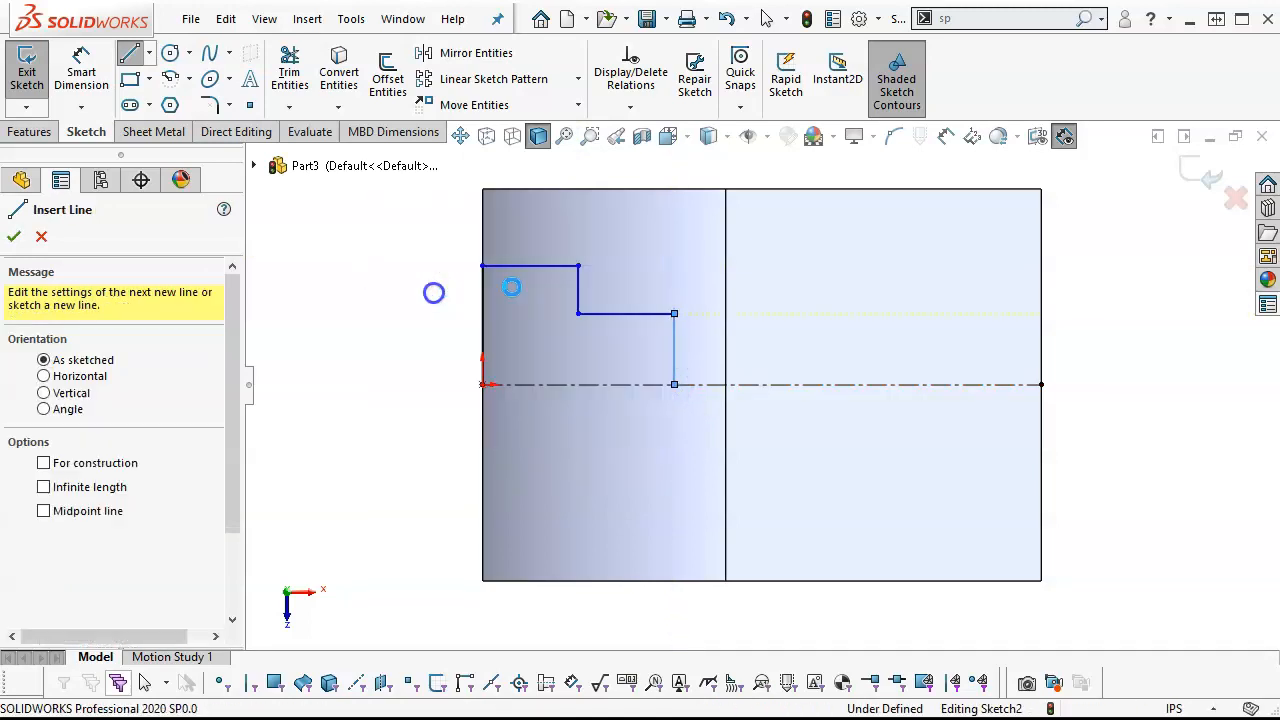
# Mirror the stepped half profile about the horizontal centreline.
pyautogui.press('Escape')
pyautogui.moveTo(792, 236); pyautogui.dragTo(421, 480)
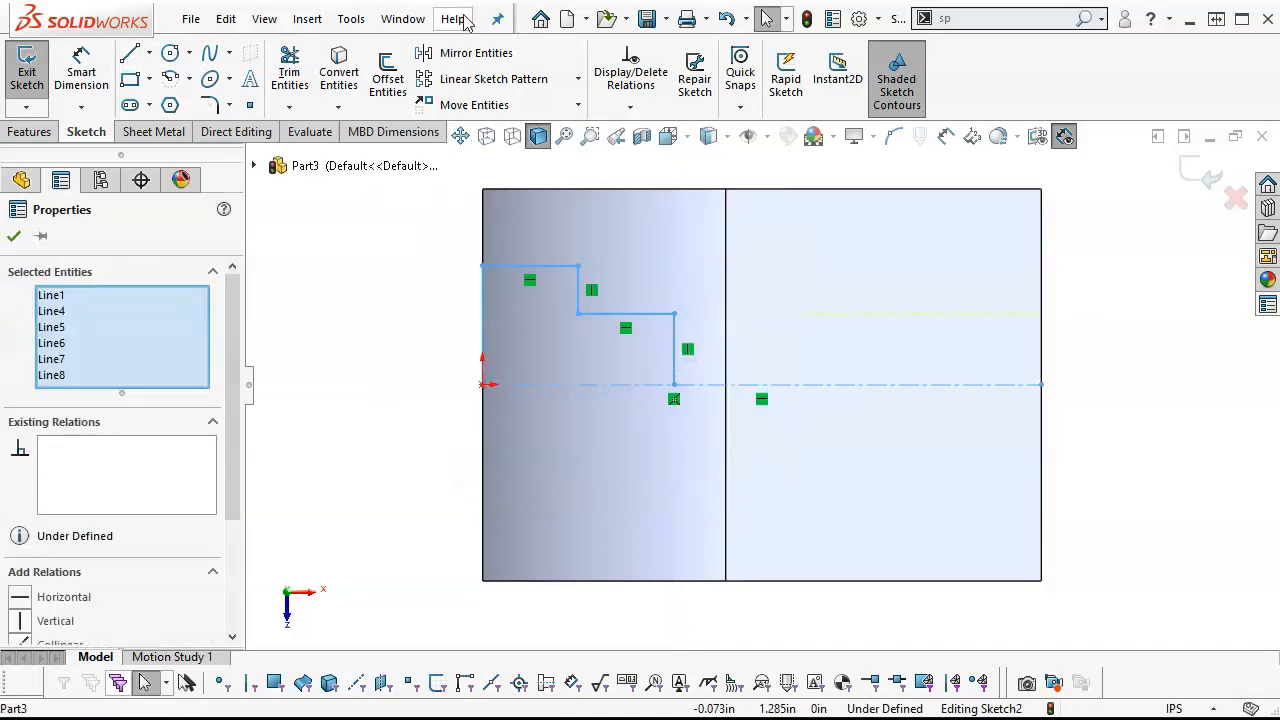
pyautogui.click(453, 52)
# Dimension the stepped profile's full height along the block's left edge as 1.62 in.
pyautogui.click(78, 72)
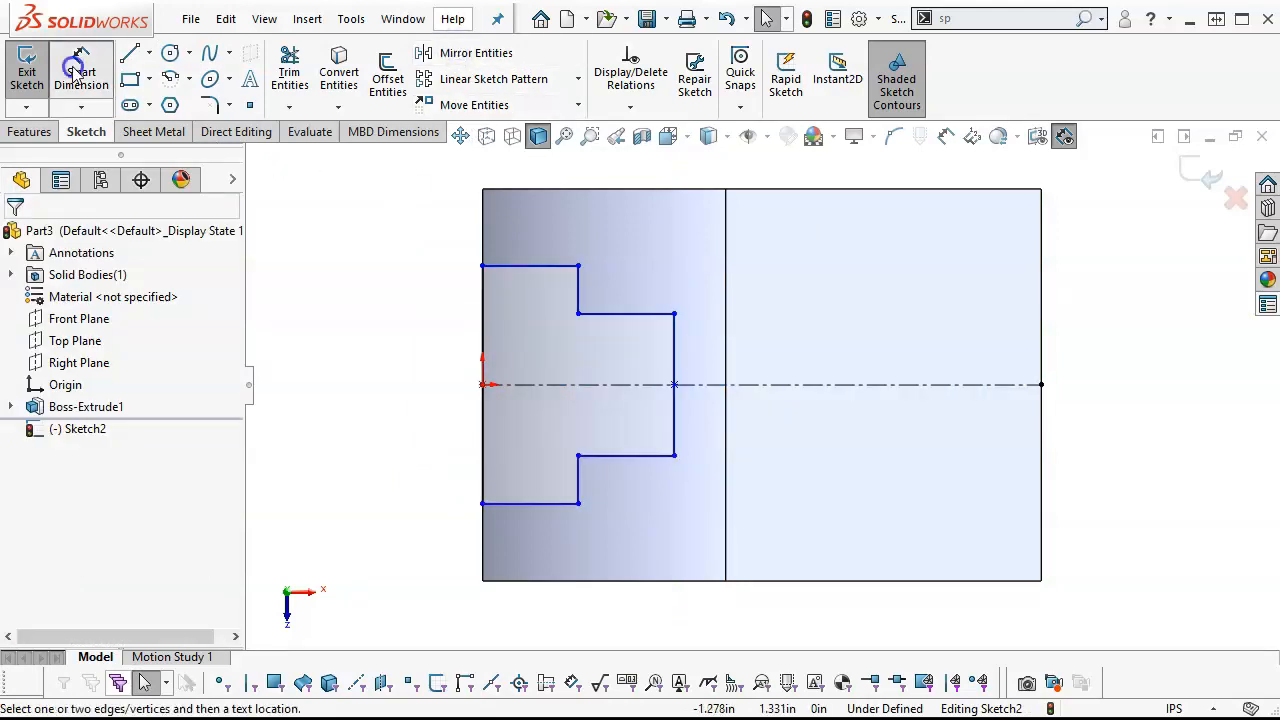
pyautogui.click(486, 349)
pyautogui.click(373, 350)
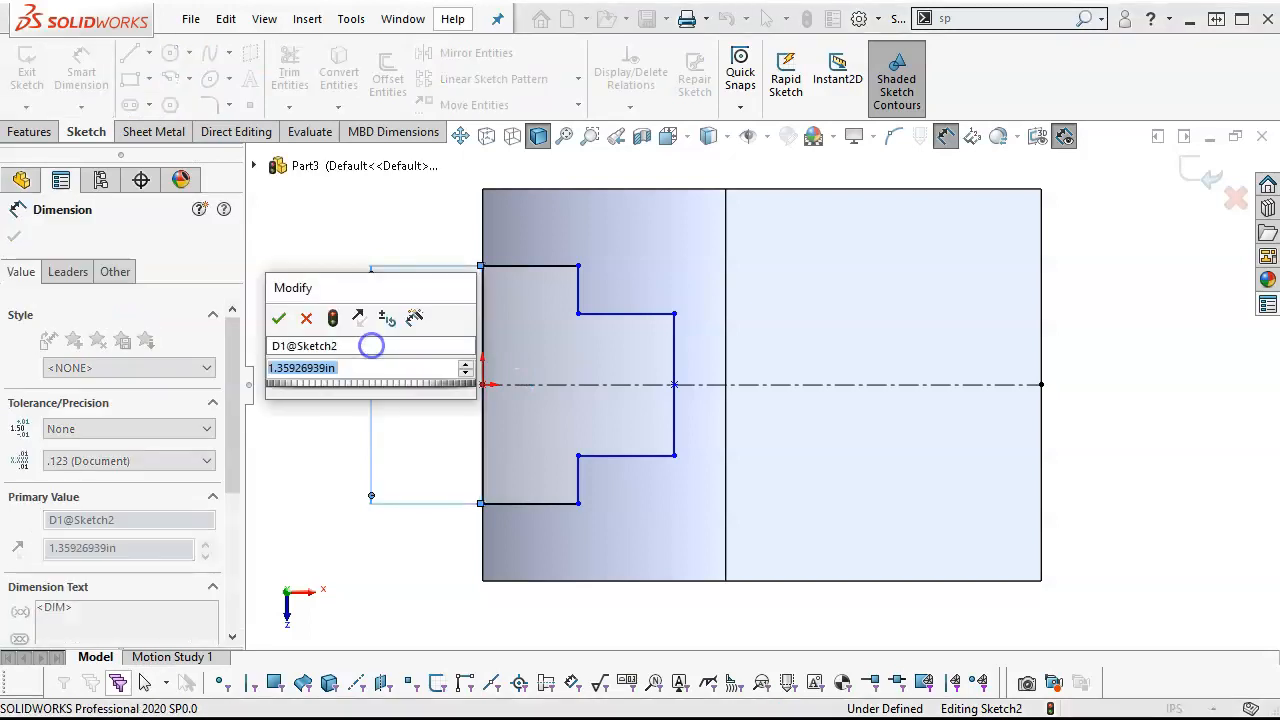
pyautogui.write('1.62')
pyautogui.press('Return')
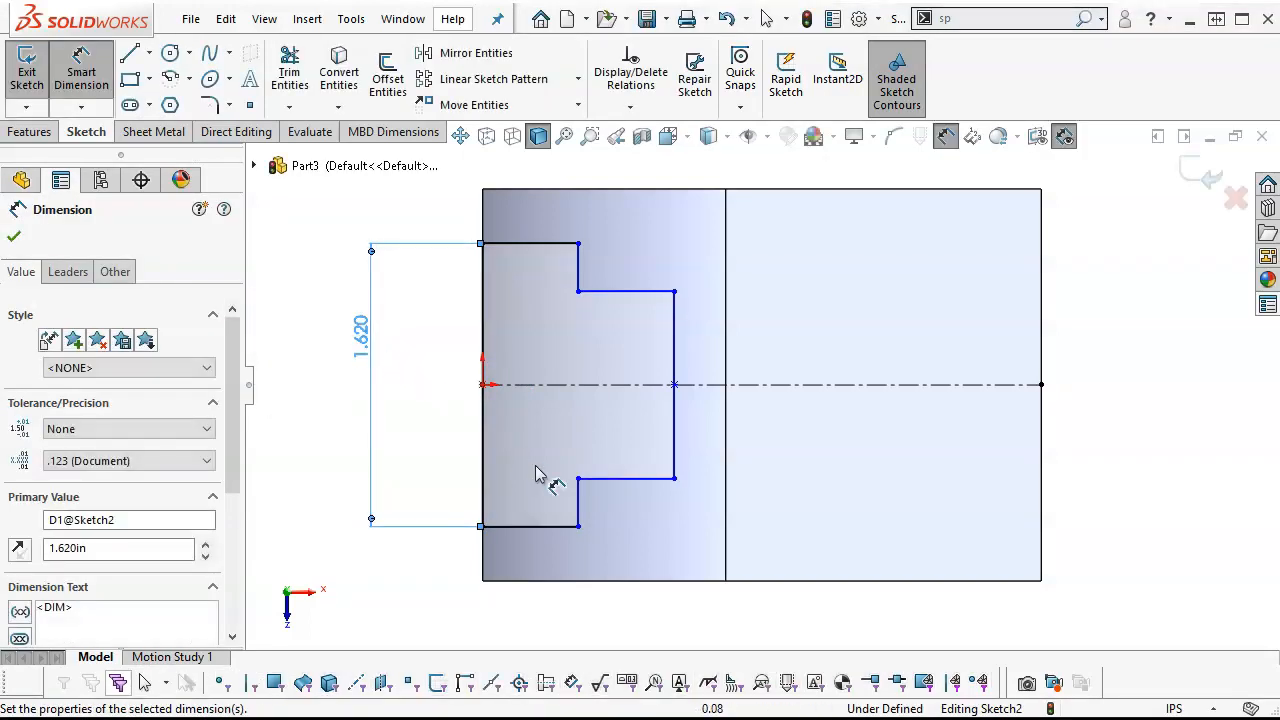
# Dimension the lower horizontal line of the wide step as 0.62 in.
pyautogui.click(600, 484)
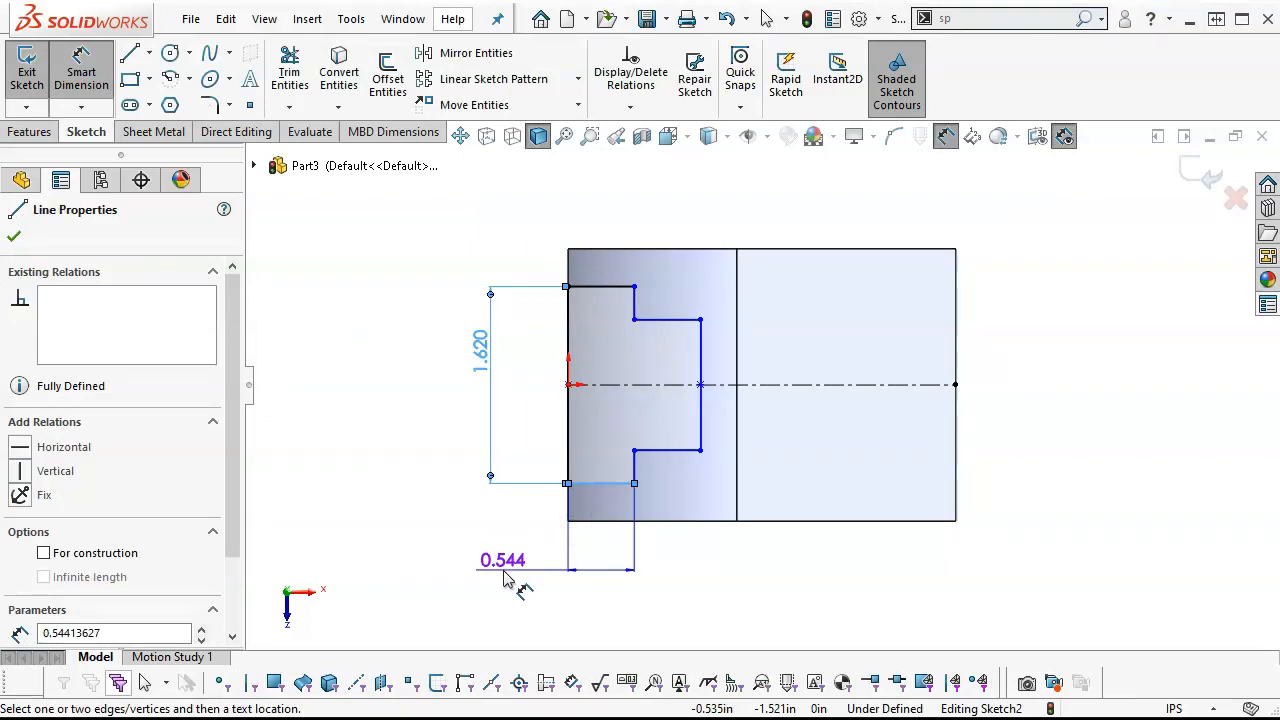
pyautogui.click(505, 575)
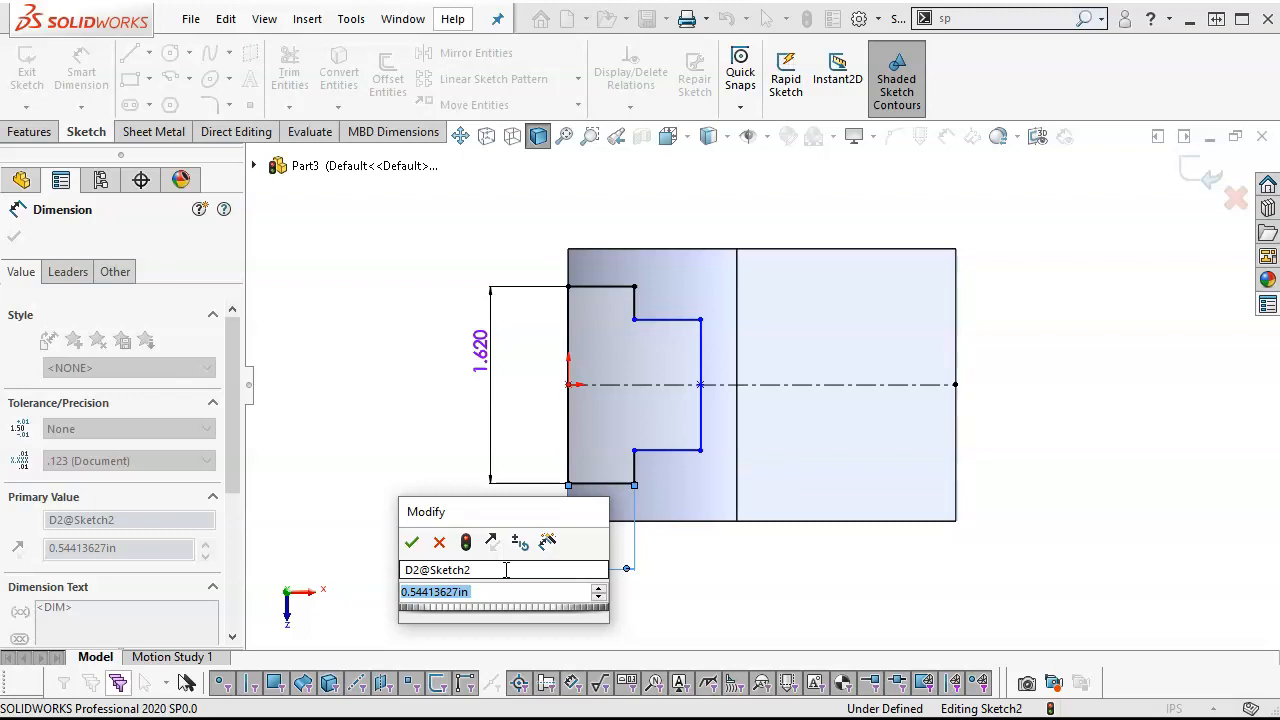
pyautogui.write('.60')
pyautogui.press('Return')
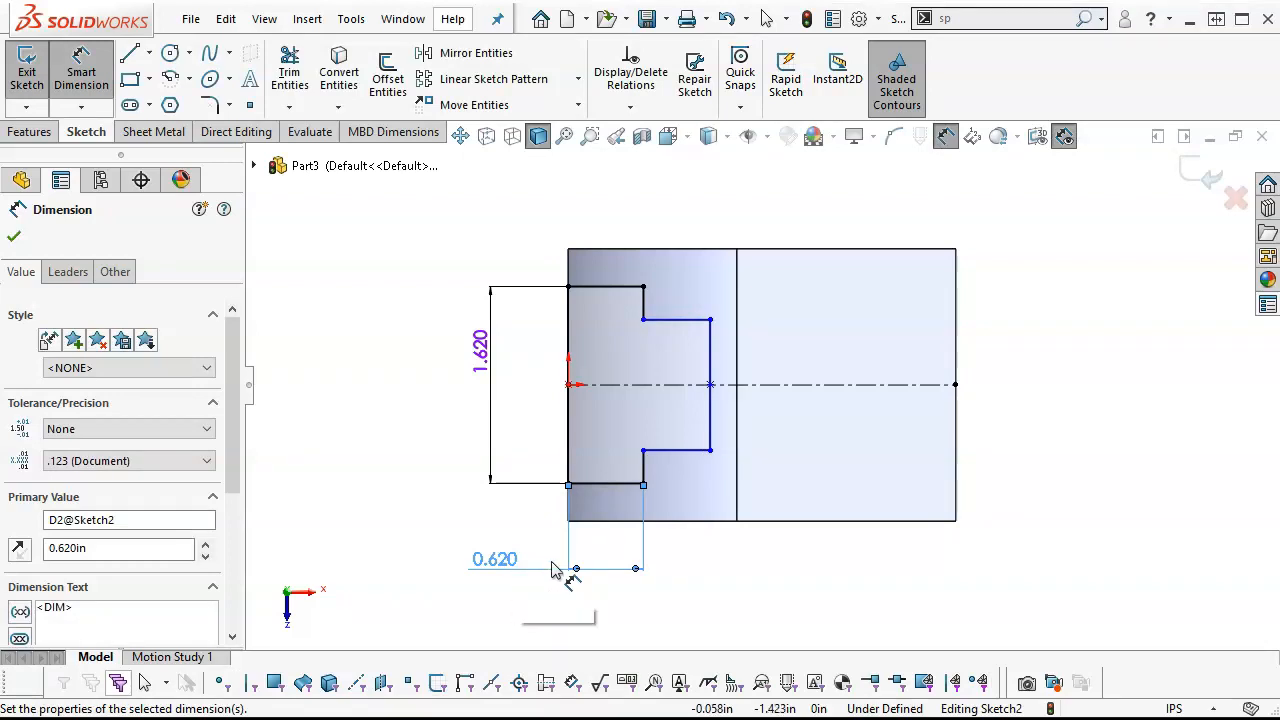
# Dimension the narrow step's vertical end side as 1.19 in.
pyautogui.click(710, 430)
pyautogui.click(817, 430)
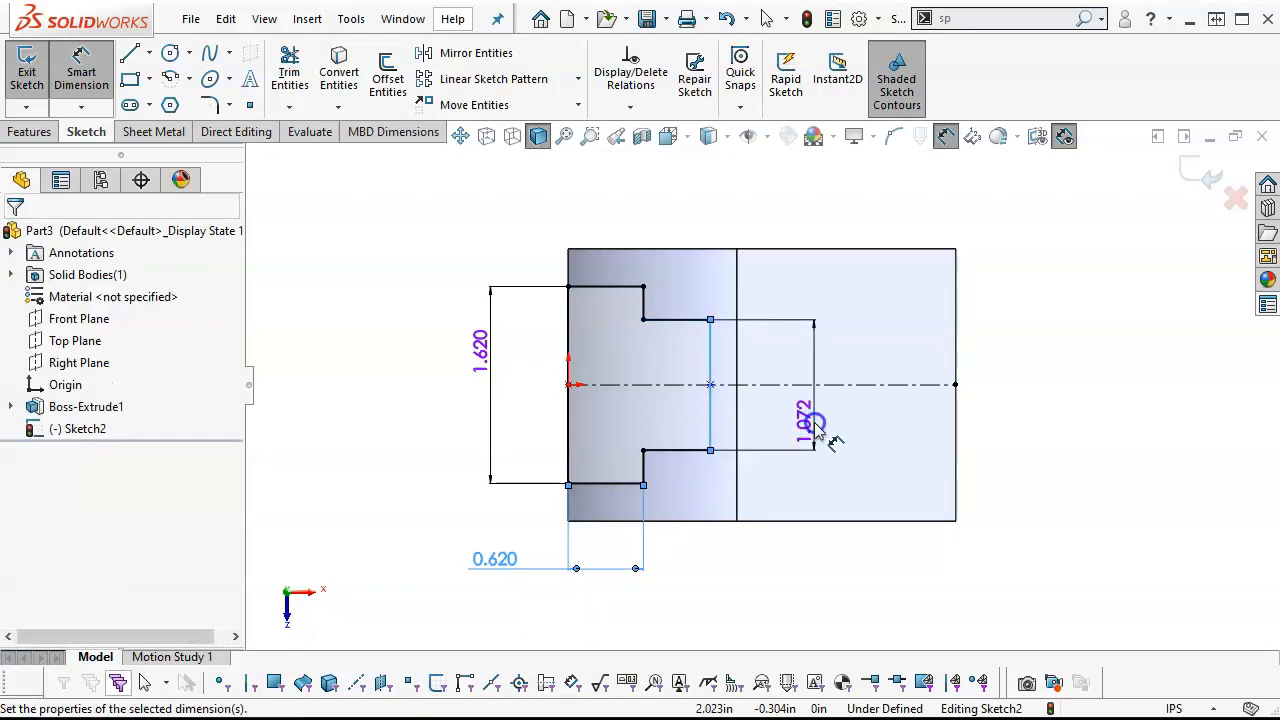
pyautogui.write('1.19')
pyautogui.press('Return')
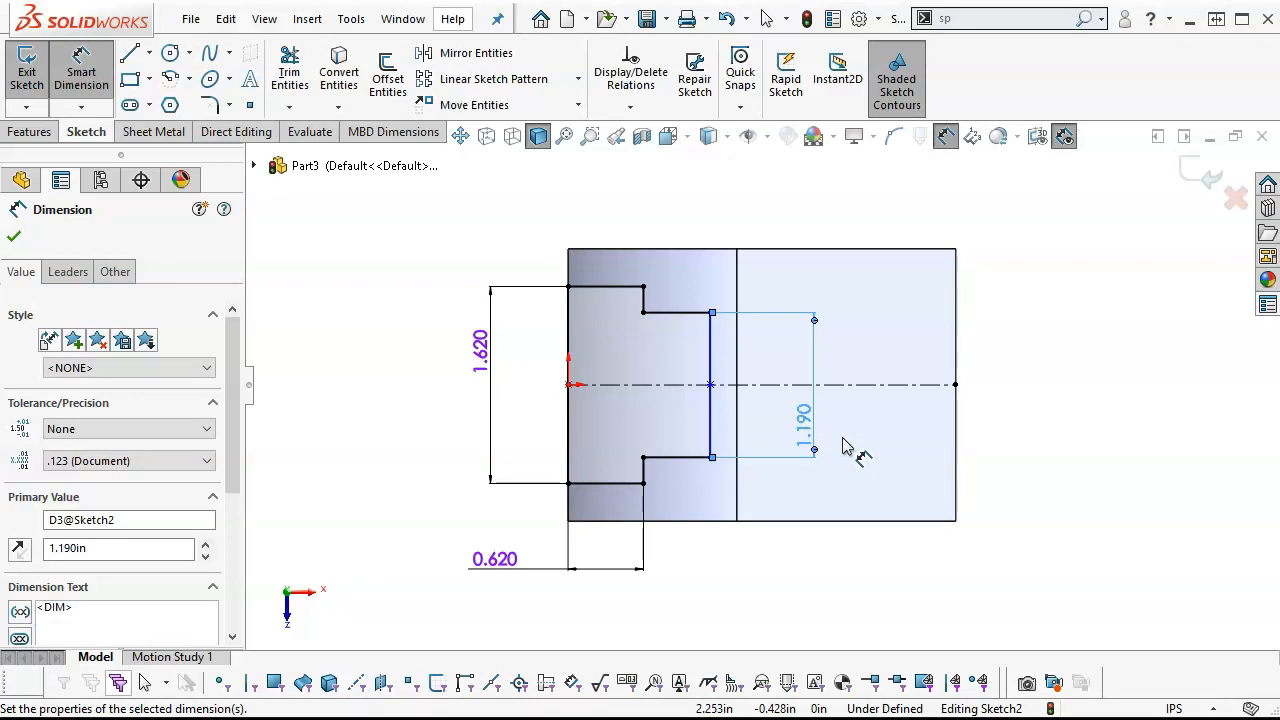
# Dimension the slot profile's overall length, from the block's curved-end edge to the narrow step's end side, as 2.12 in.
pyautogui.click(711, 425)
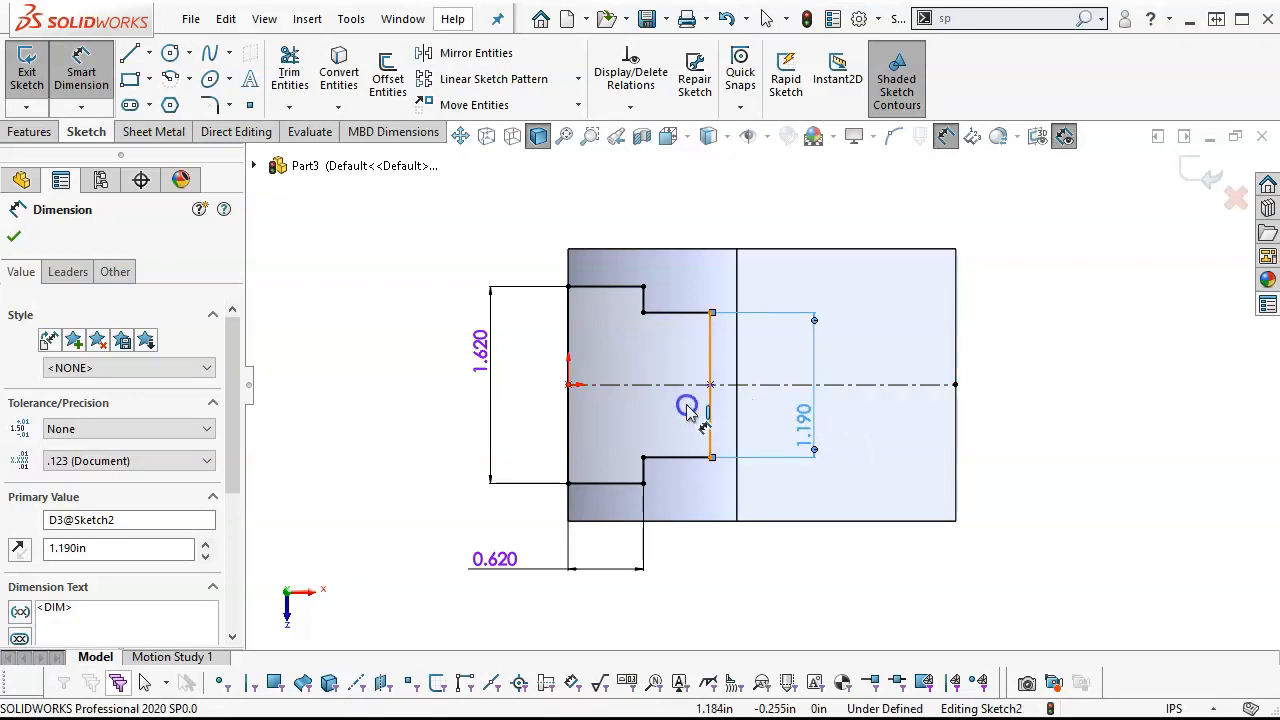
pyautogui.click(570, 350)
pyautogui.click(612, 222)
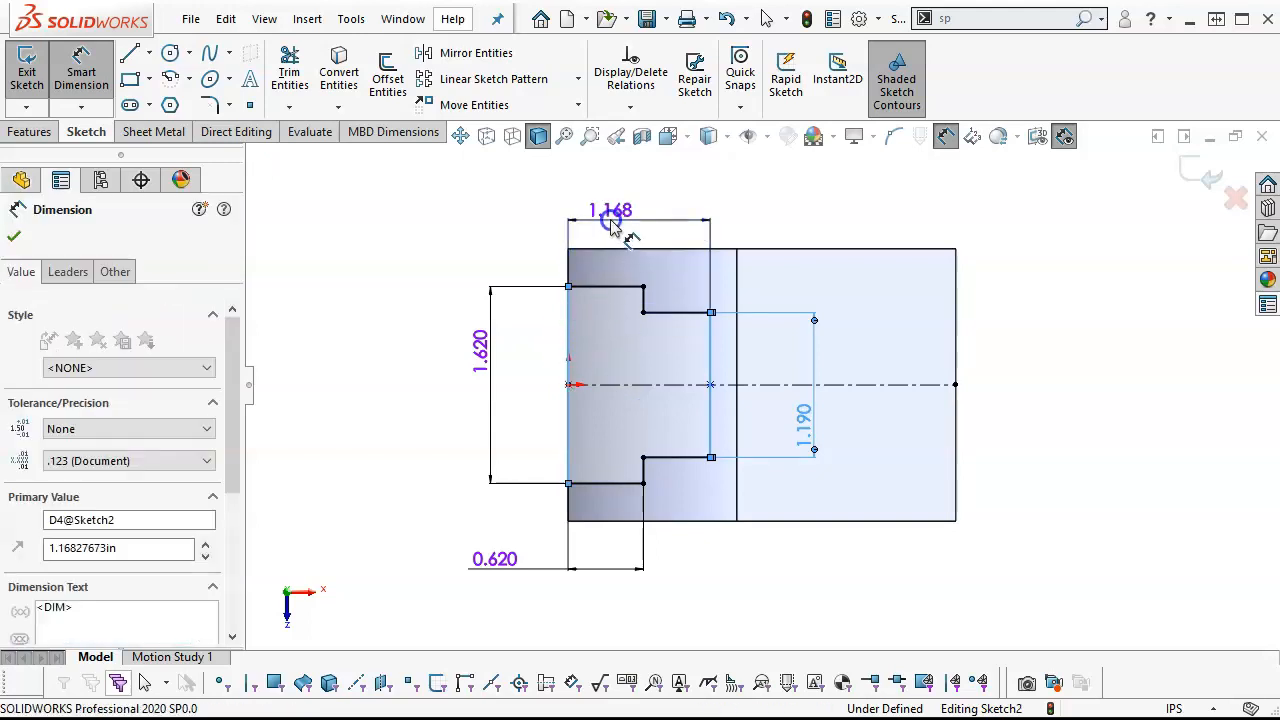
pyautogui.write('2.12')
pyautogui.press('Return')
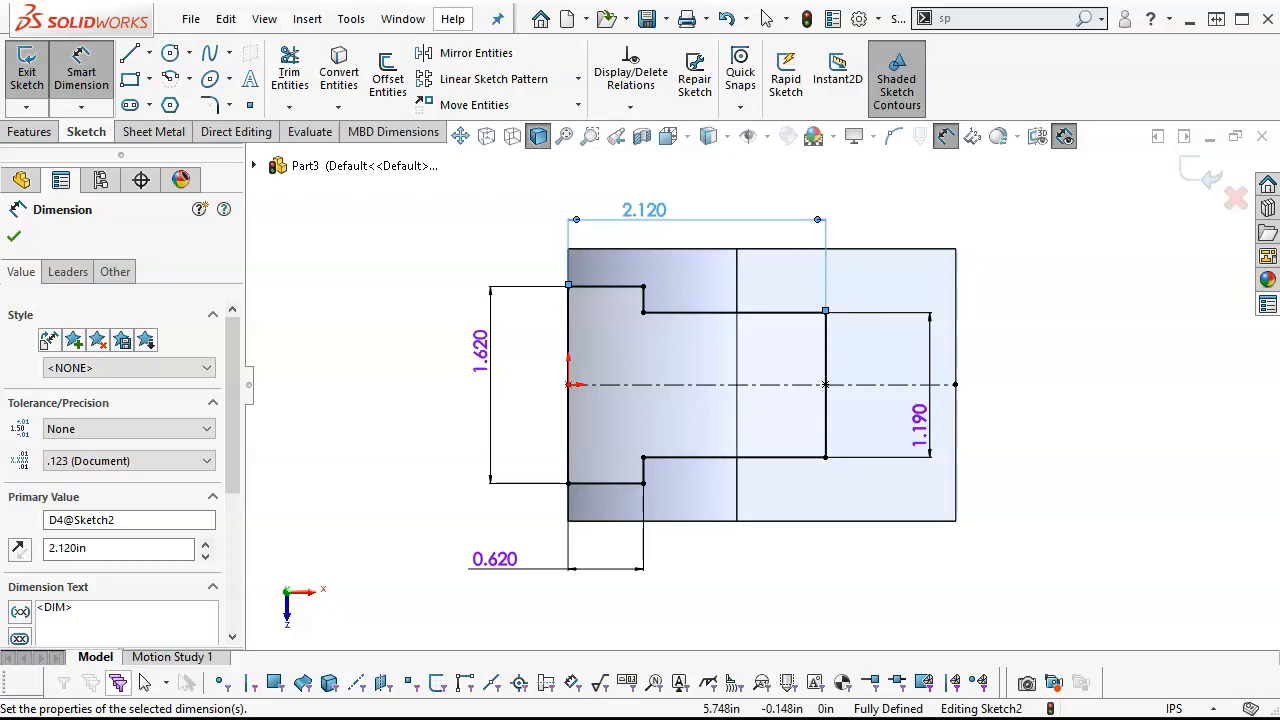
# Check the reference drawing, add a driven dimension from the narrow step's upper side to the block's upper edge, and align the 1.19 in dimension with it.
pyautogui.moveTo(1279, 165); pyautogui.dragTo(735, 63)
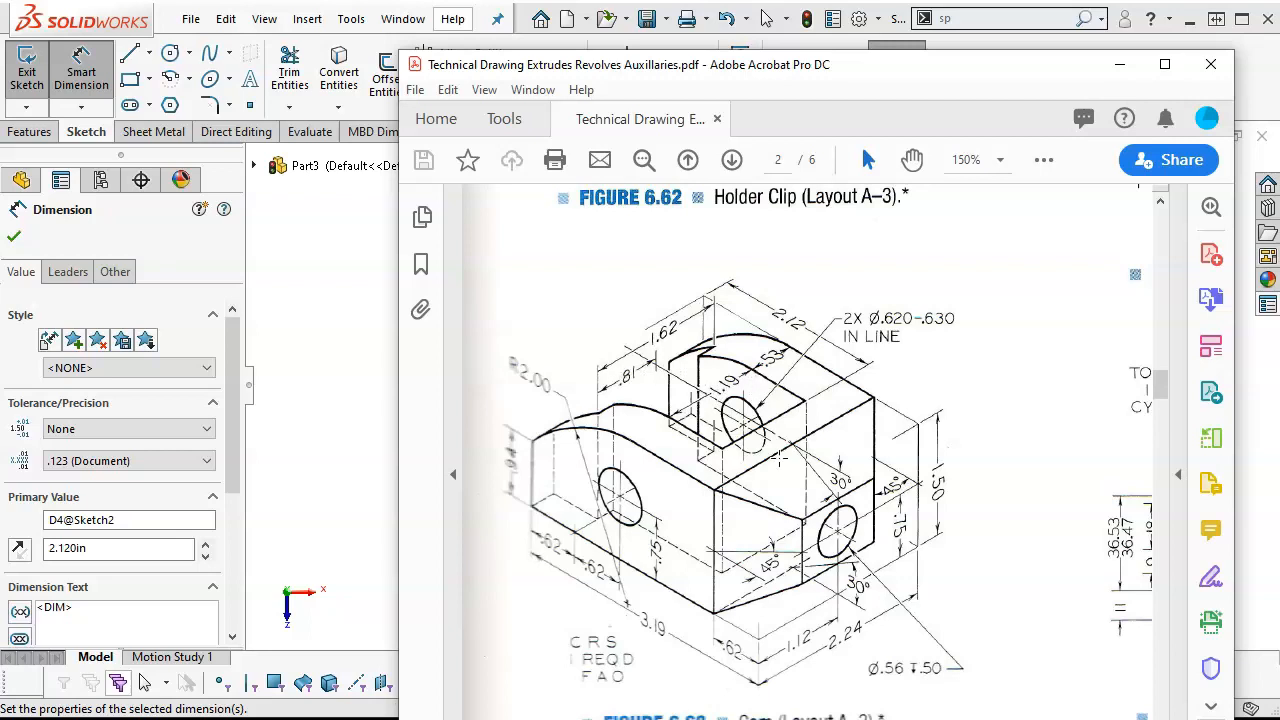
pyautogui.moveTo(753, 63); pyautogui.dragTo(1279, 105)
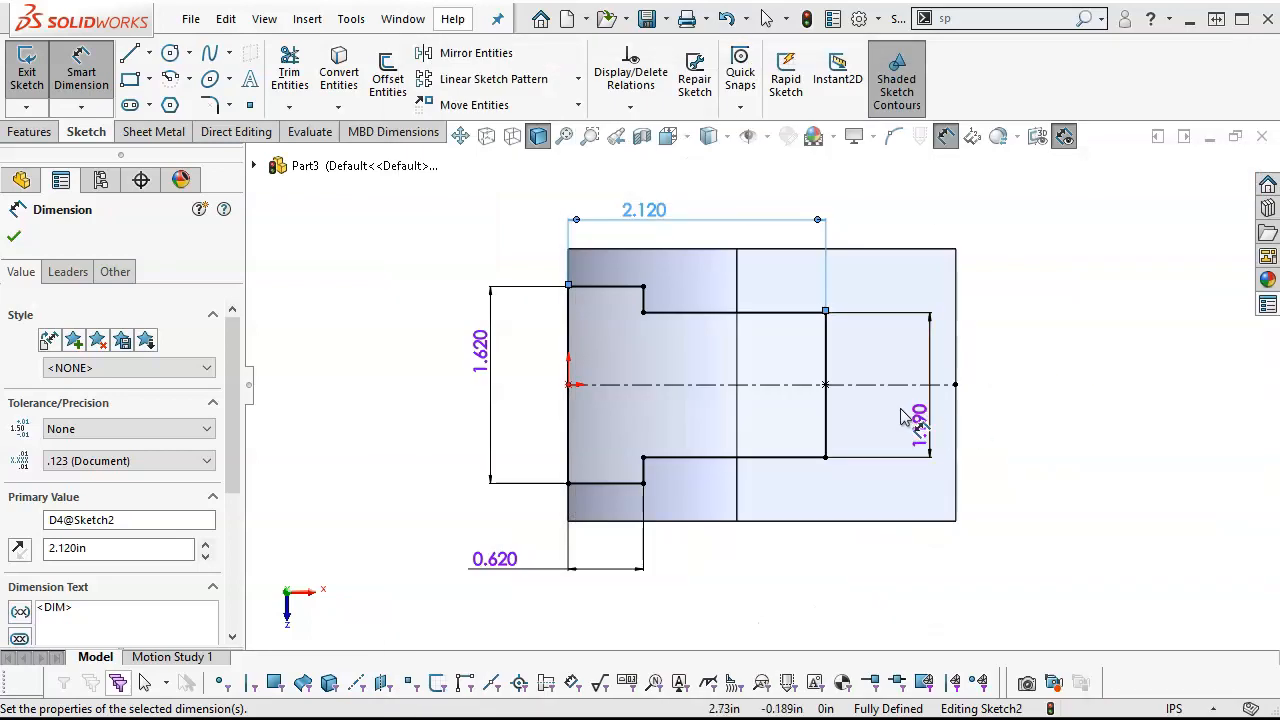
pyautogui.click(688, 314)
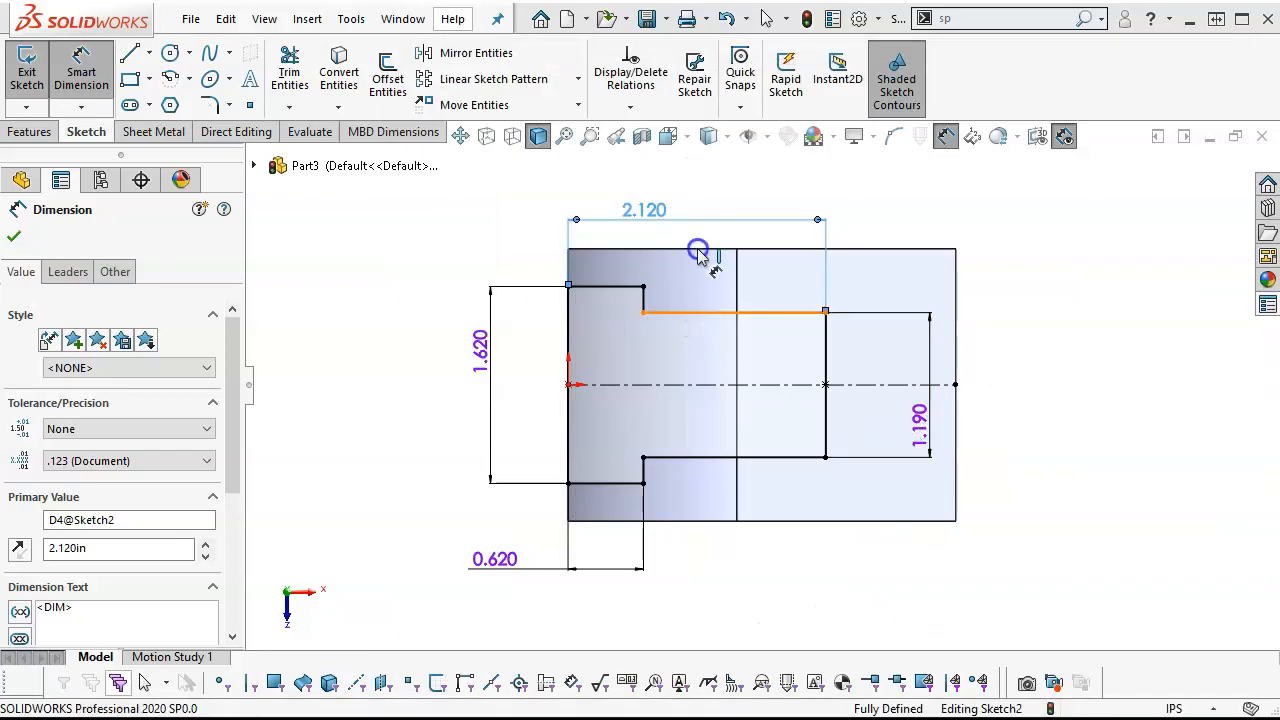
pyautogui.click(761, 250)
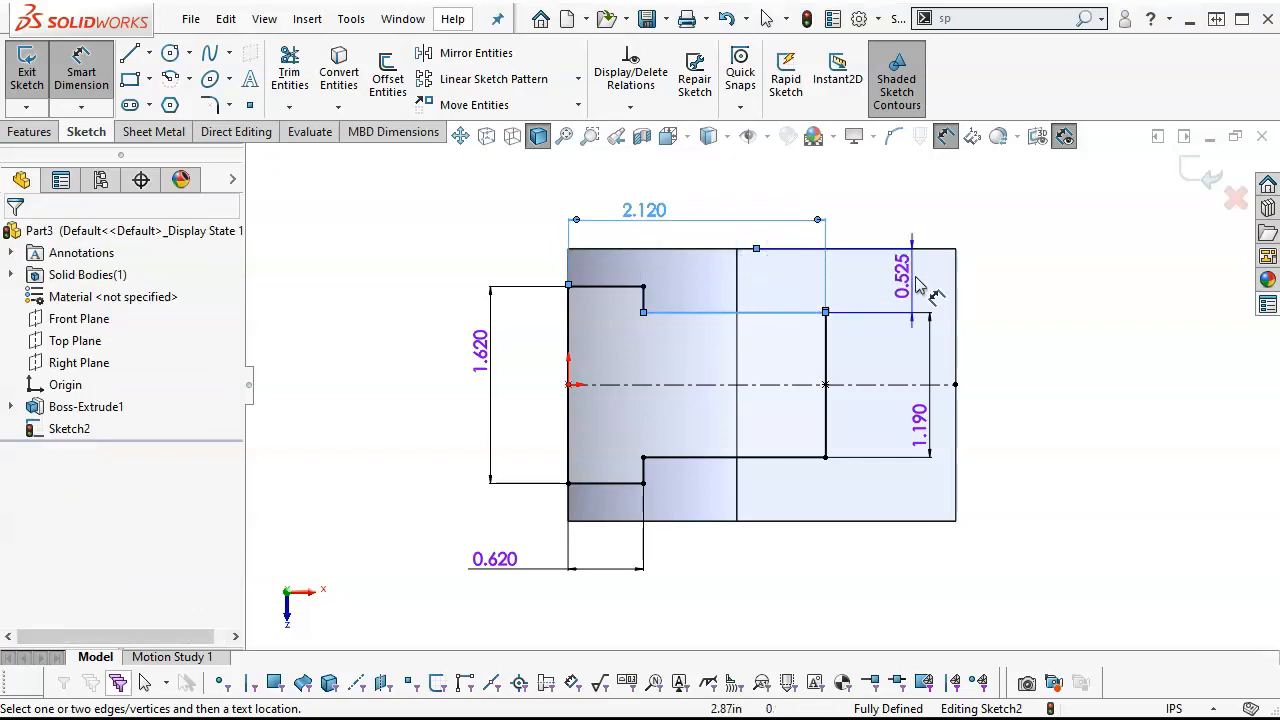
pyautogui.click(916, 280)
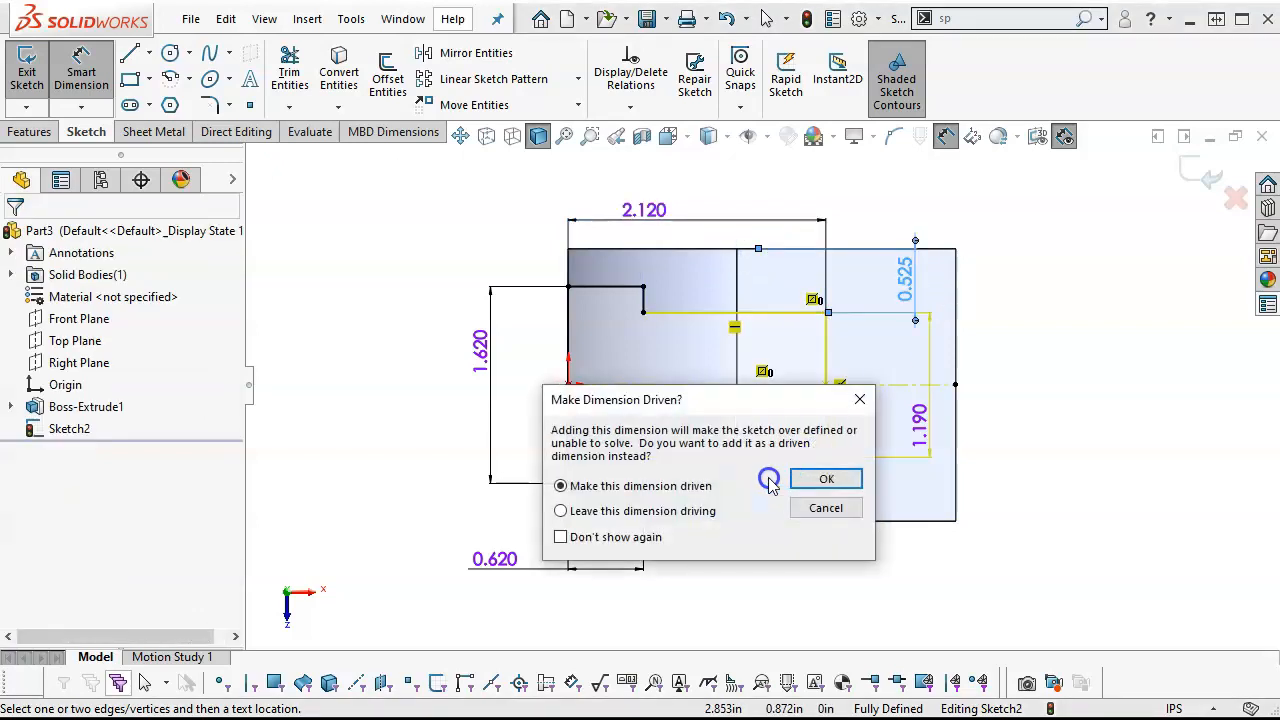
pyautogui.click(823, 480)
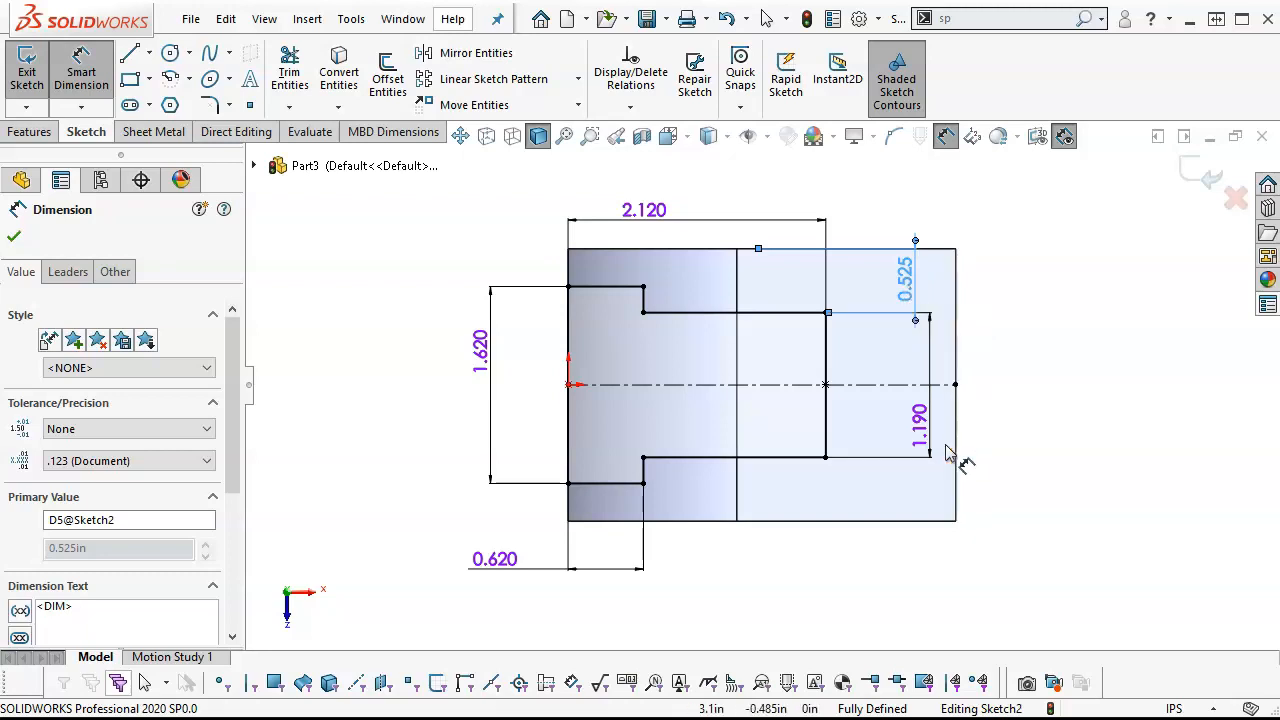
pyautogui.moveTo(918, 422)
pyautogui.mouseDown()
pyautogui.moveTo(908, 403)
pyautogui.moveTo(906, 418)
pyautogui.mouseUp()
pyautogui.click(1030, 468)
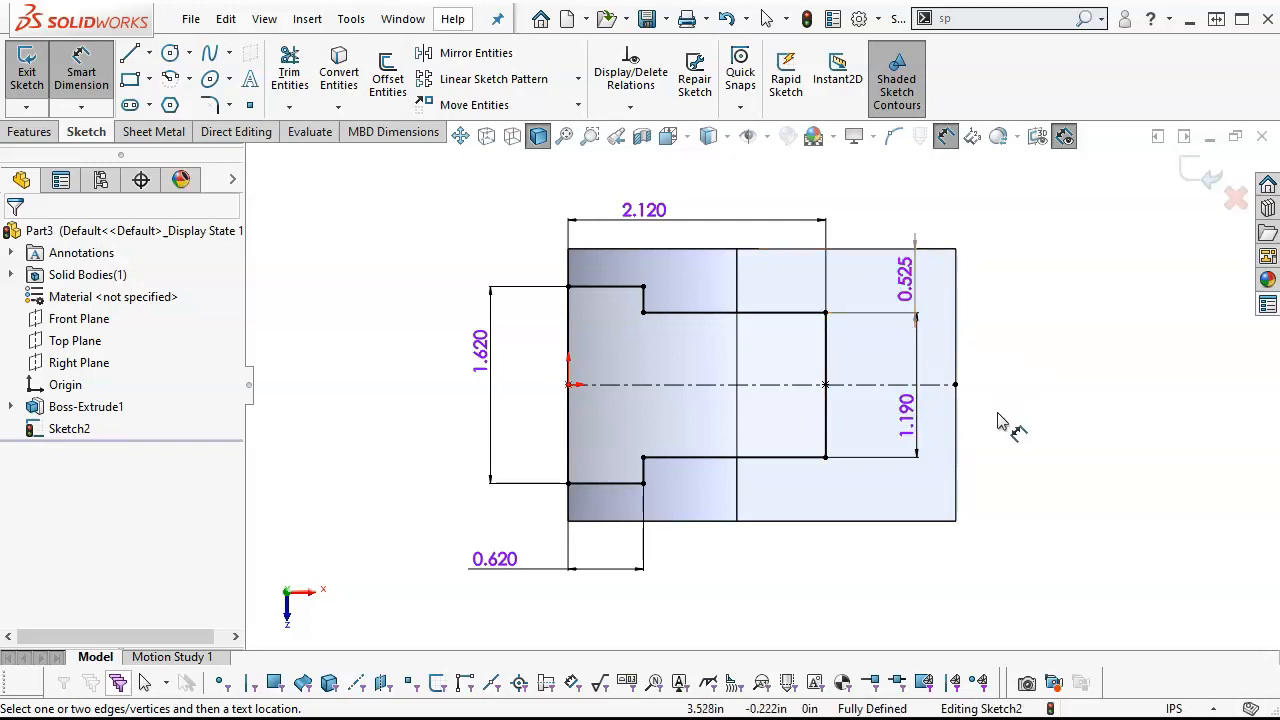
# Cut the stepped slot profile through all of the block.
pyautogui.click(29, 131)
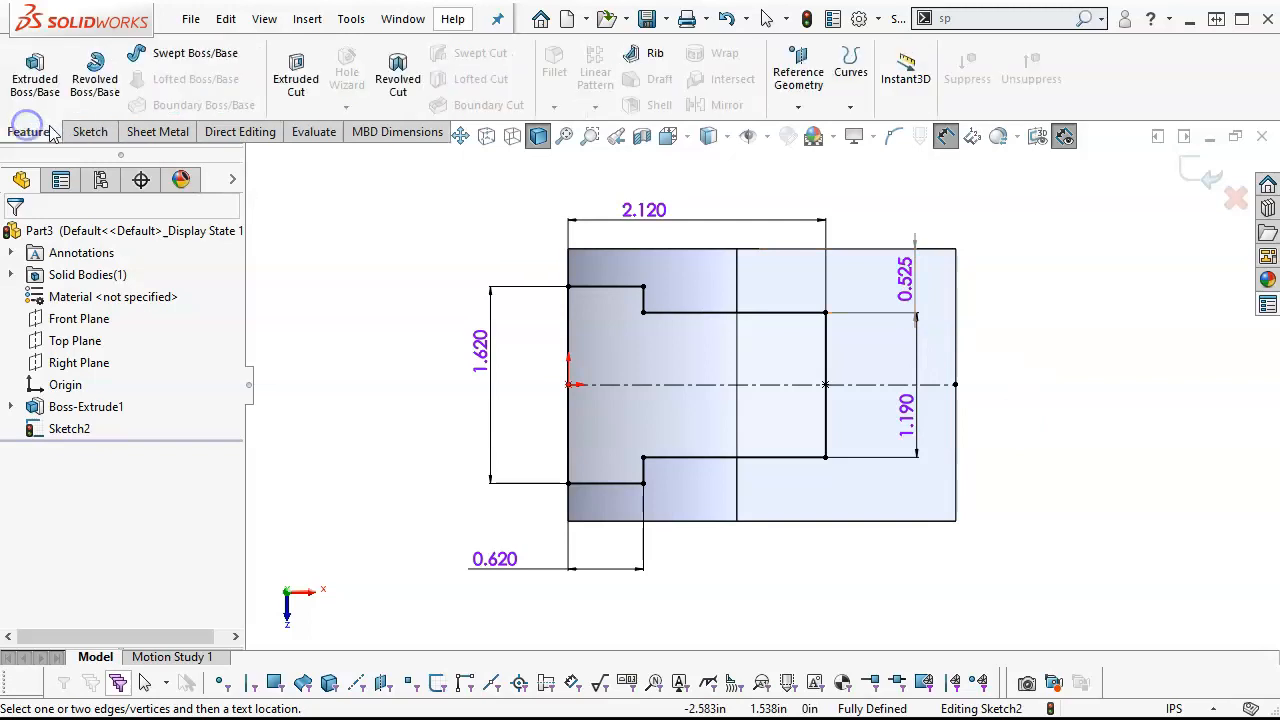
pyautogui.click(296, 88)
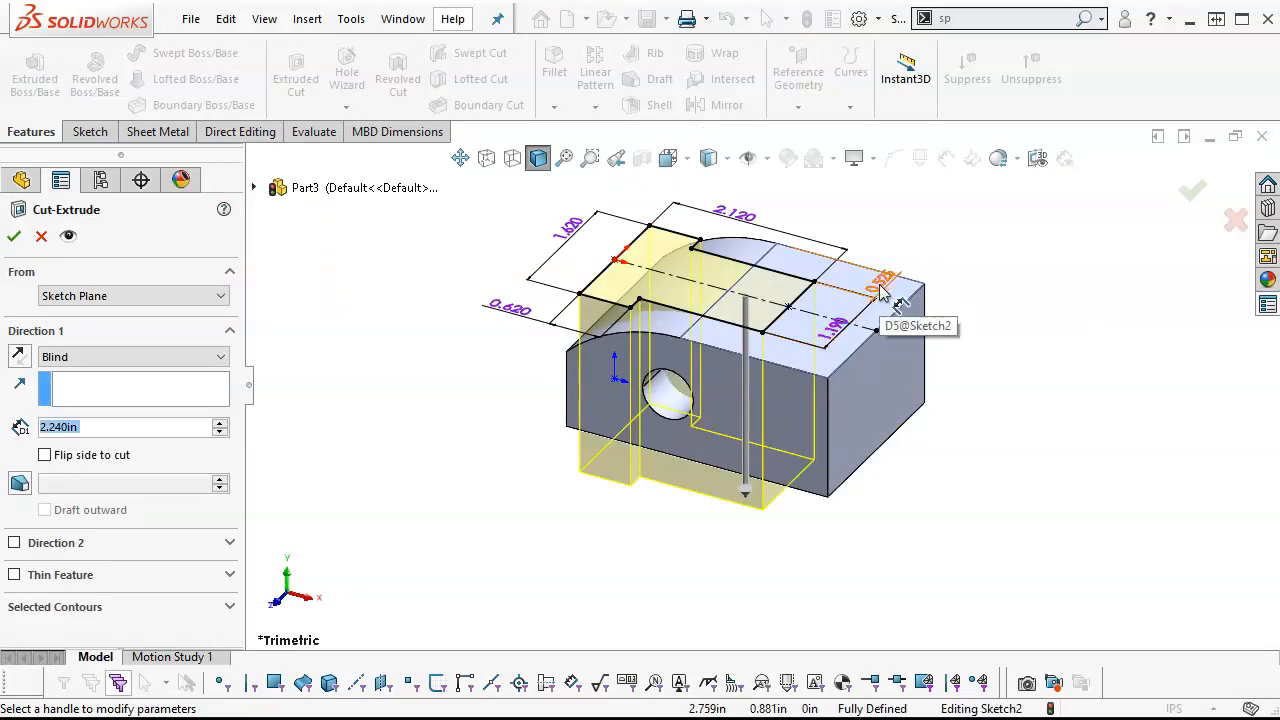
pyautogui.click(160, 359)
pyautogui.click(110, 386)
pyautogui.click(13, 236)
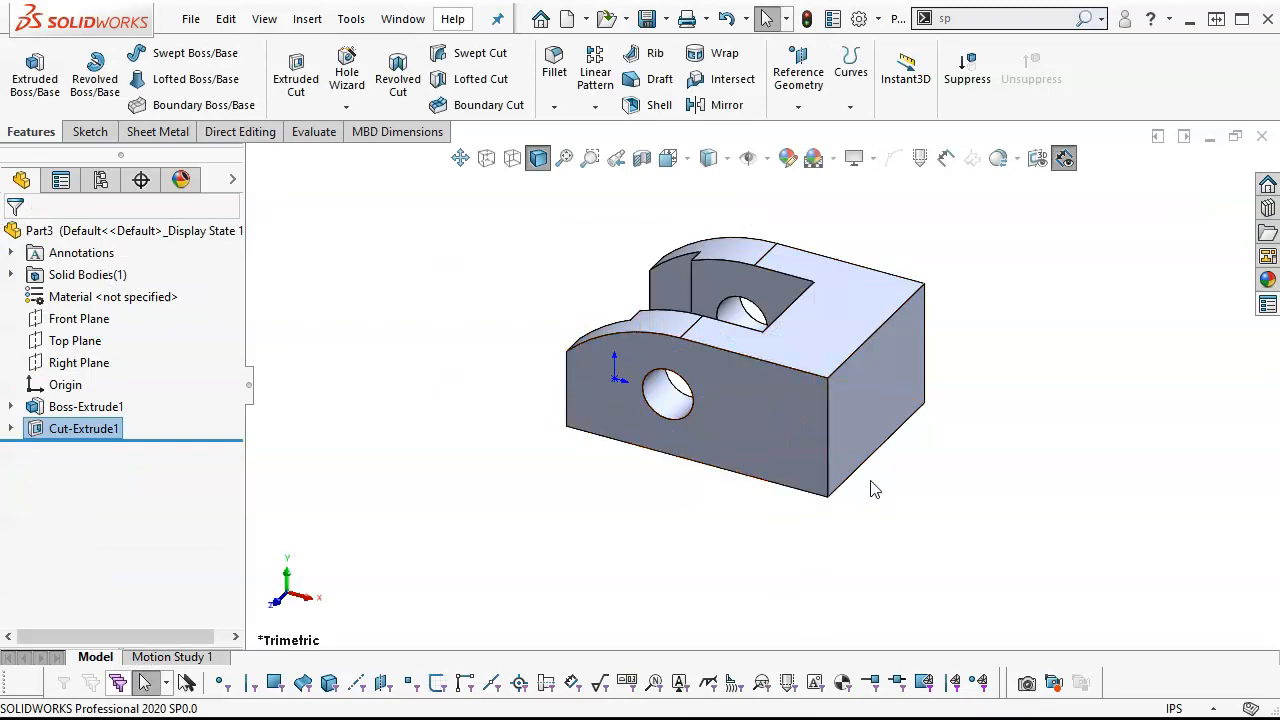
# Start a sketch on the block's side face with the hole and draw connected lines cutting off both square-end corners, starting about 0.8 in from the end.
pyautogui.click(781, 423)
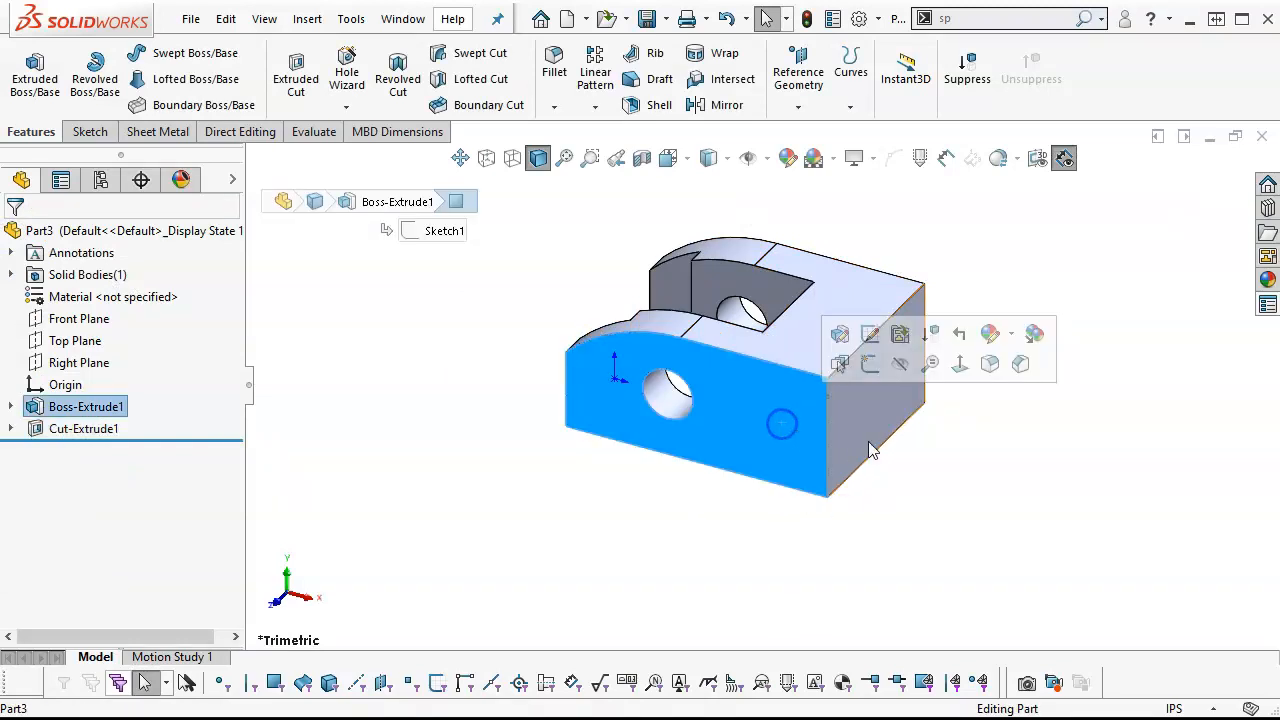
pyautogui.click(866, 364)
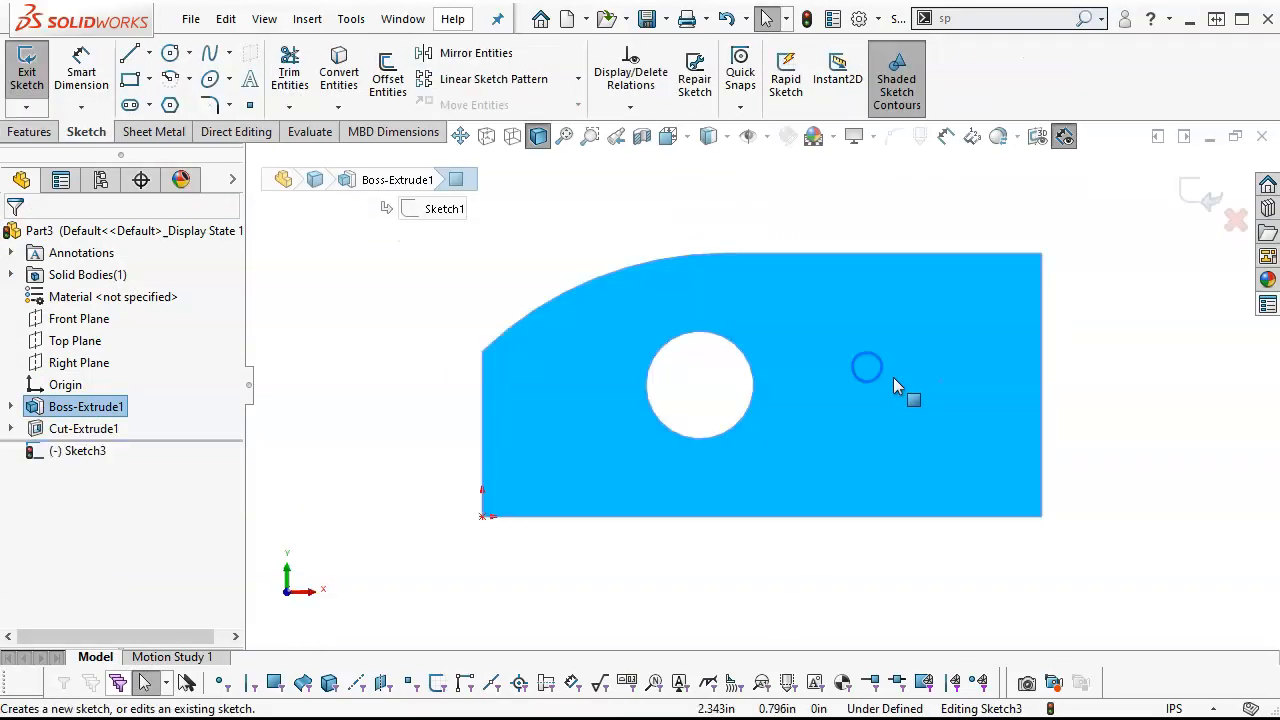
pyautogui.click(129, 53)
pyautogui.click(903, 254)
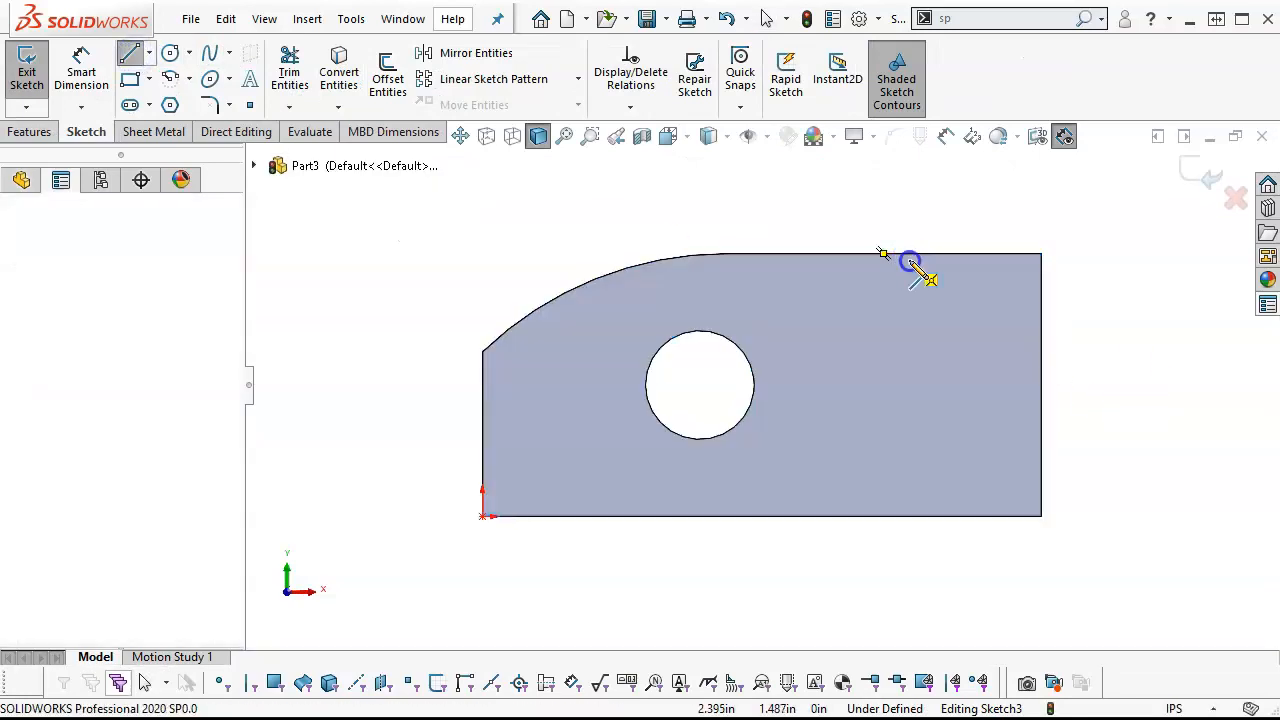
pyautogui.click(1041, 350)
pyautogui.click(1041, 431)
pyautogui.click(903, 516)
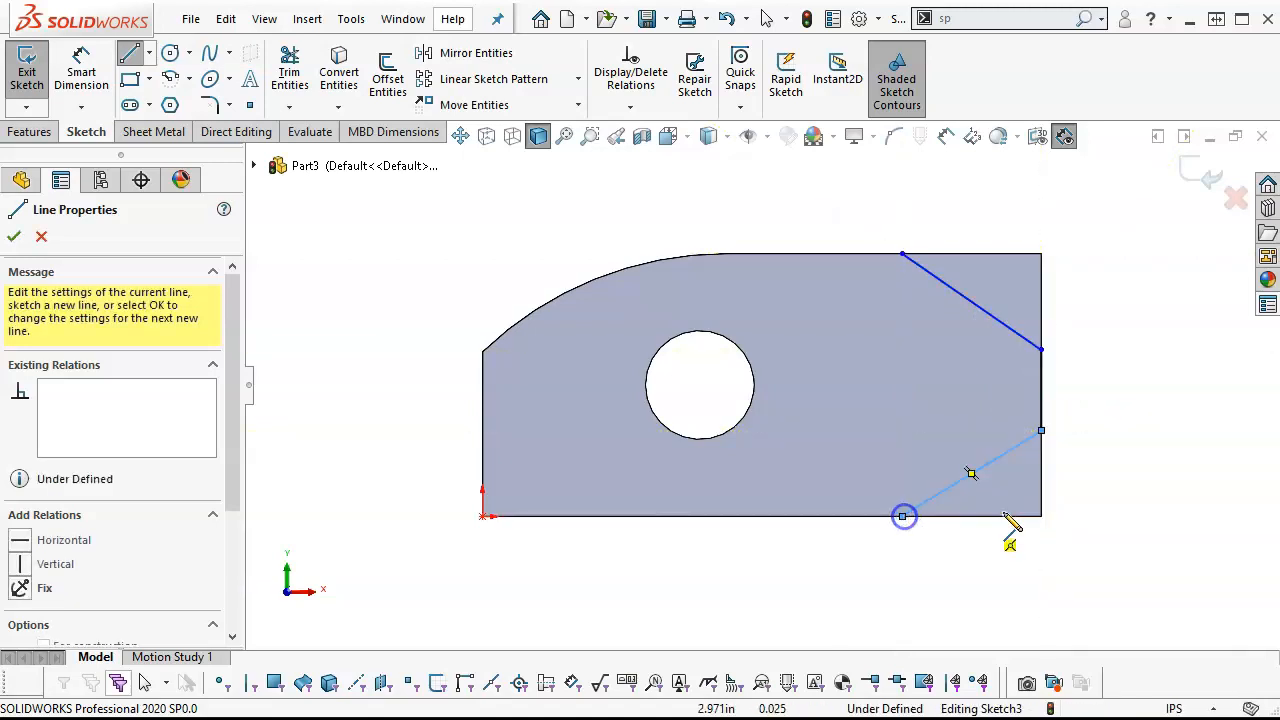
# Dimension the angle between the upper slanted line and the block's top edge as 30°.
pyautogui.rightClick(1115, 232)
pyautogui.click(1125, 200)
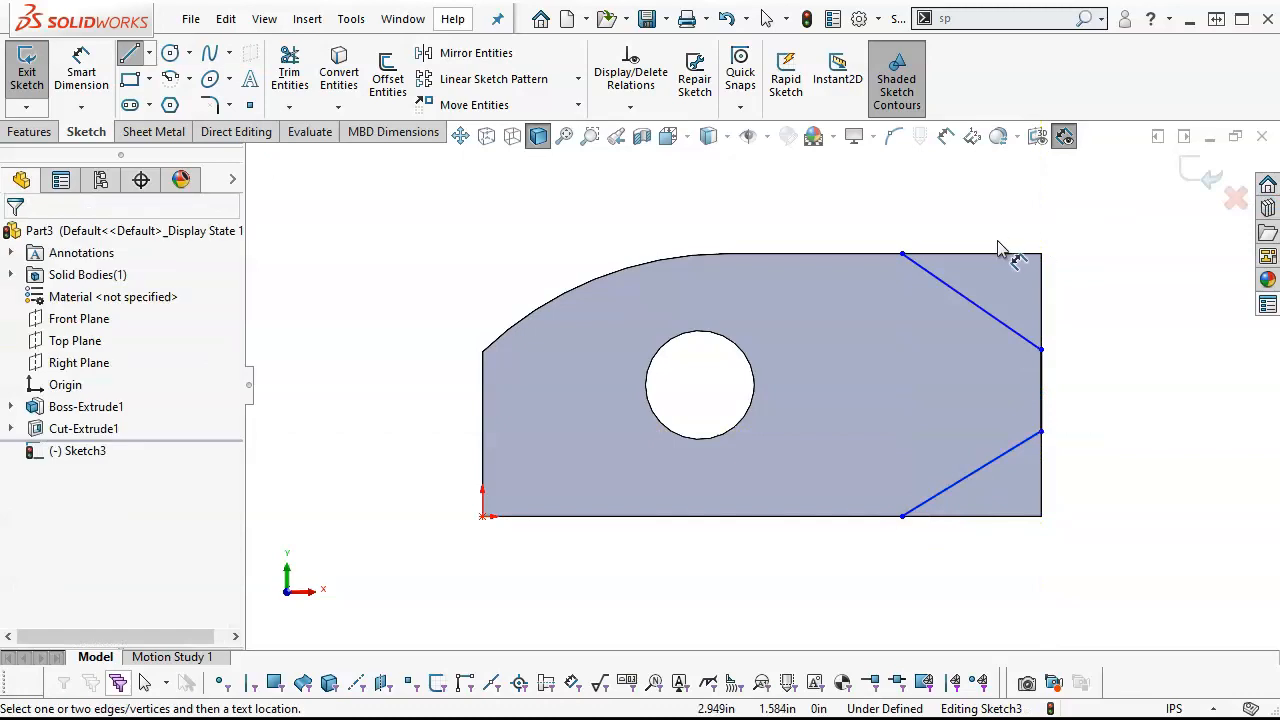
pyautogui.click(992, 254)
pyautogui.click(971, 300)
pyautogui.click(1090, 290)
pyautogui.write('30')
pyautogui.press('Return')
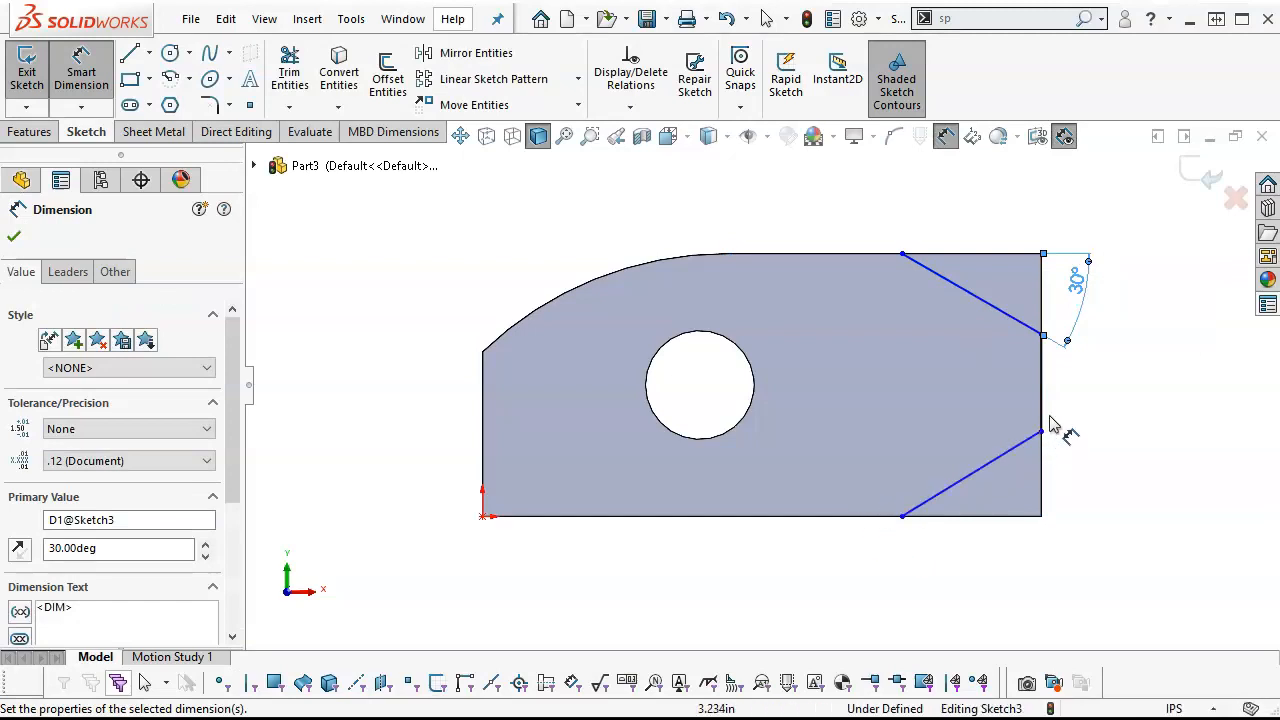
# Dimension the angle between the lower slanted line and the block's bottom edge as 30°.
pyautogui.click(955, 516)
pyautogui.click(952, 487)
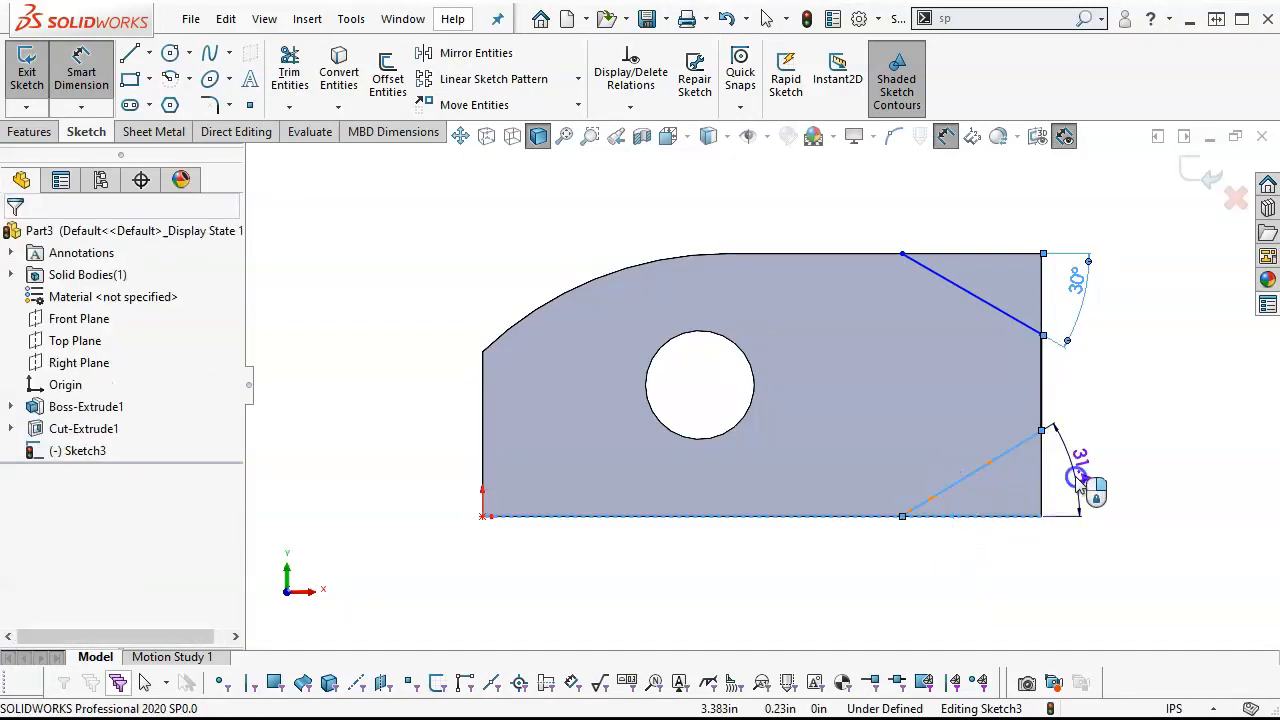
pyautogui.click(1097, 492)
pyautogui.write('30')
pyautogui.press('Return')
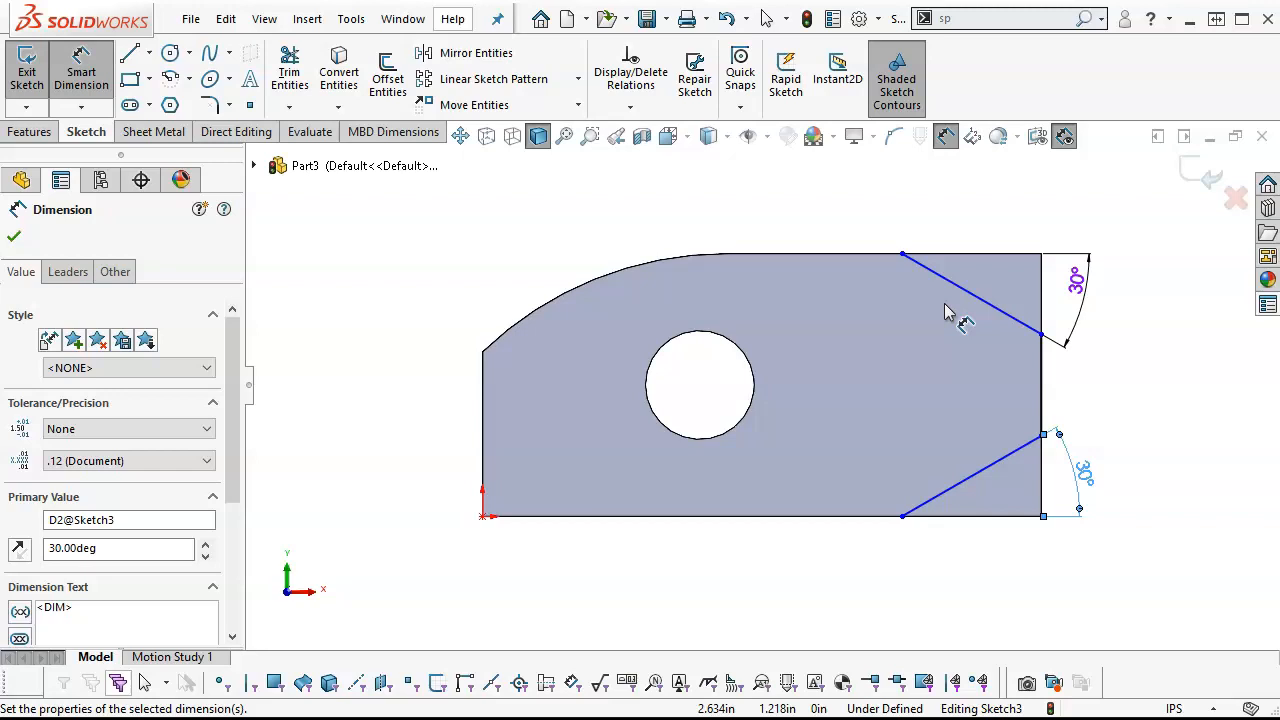
# Dimension the lower slanted line's horizontal length as 0.62 in.
pyautogui.click(972, 478)
pyautogui.click(966, 566)
pyautogui.press('Return')
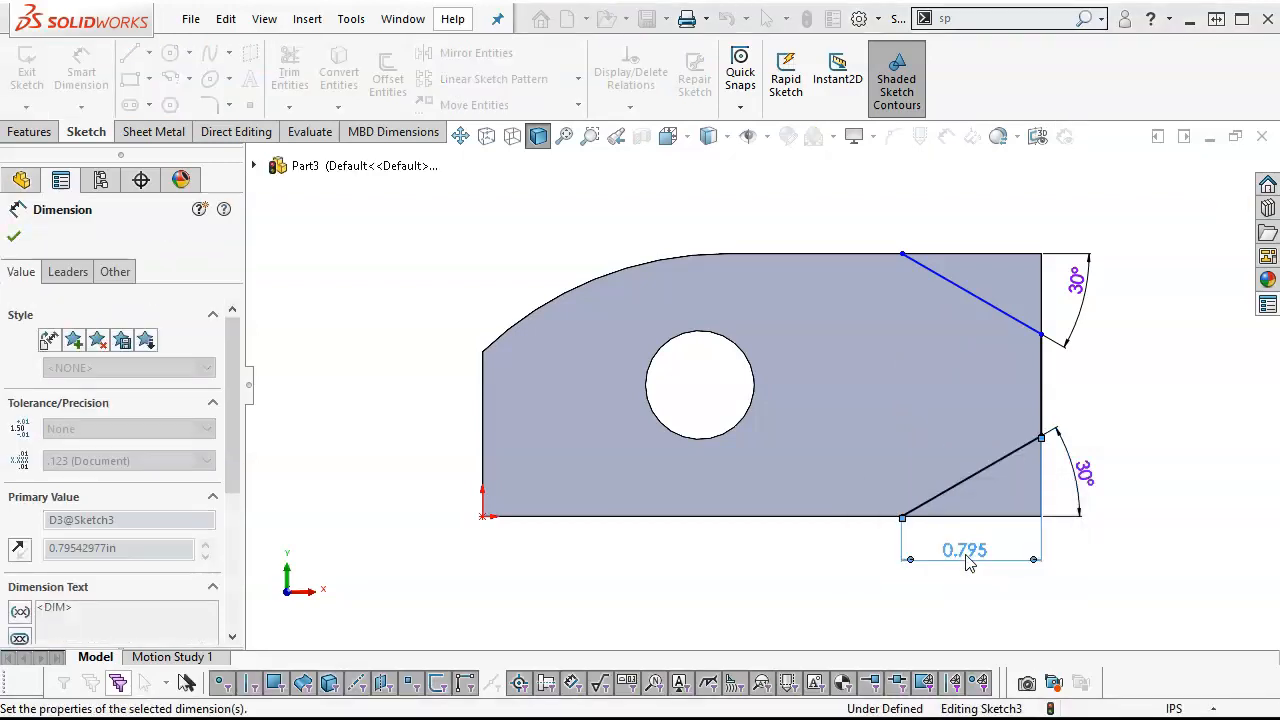
pyautogui.rightClick(1140, 418)
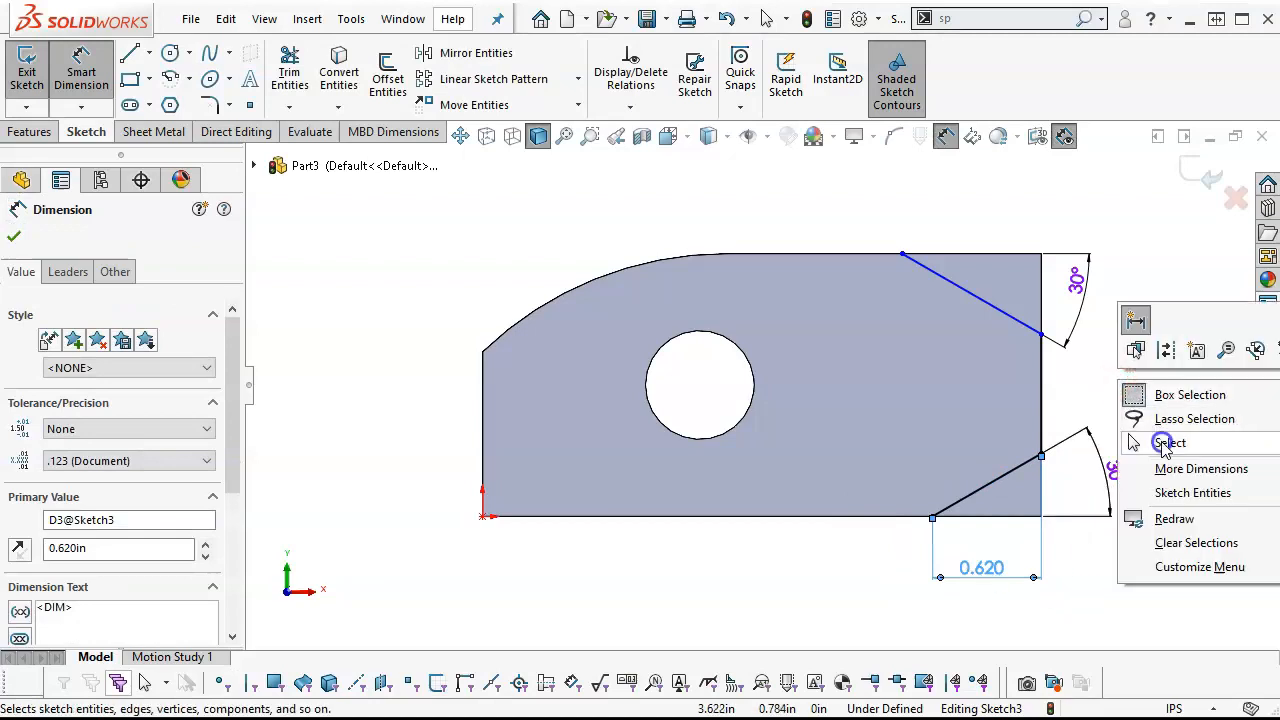
pyautogui.click(1165, 445)
# Add a vertical relation between the slanted lines' inner endpoints on the bottom and top edges.
pyautogui.click(931, 517)
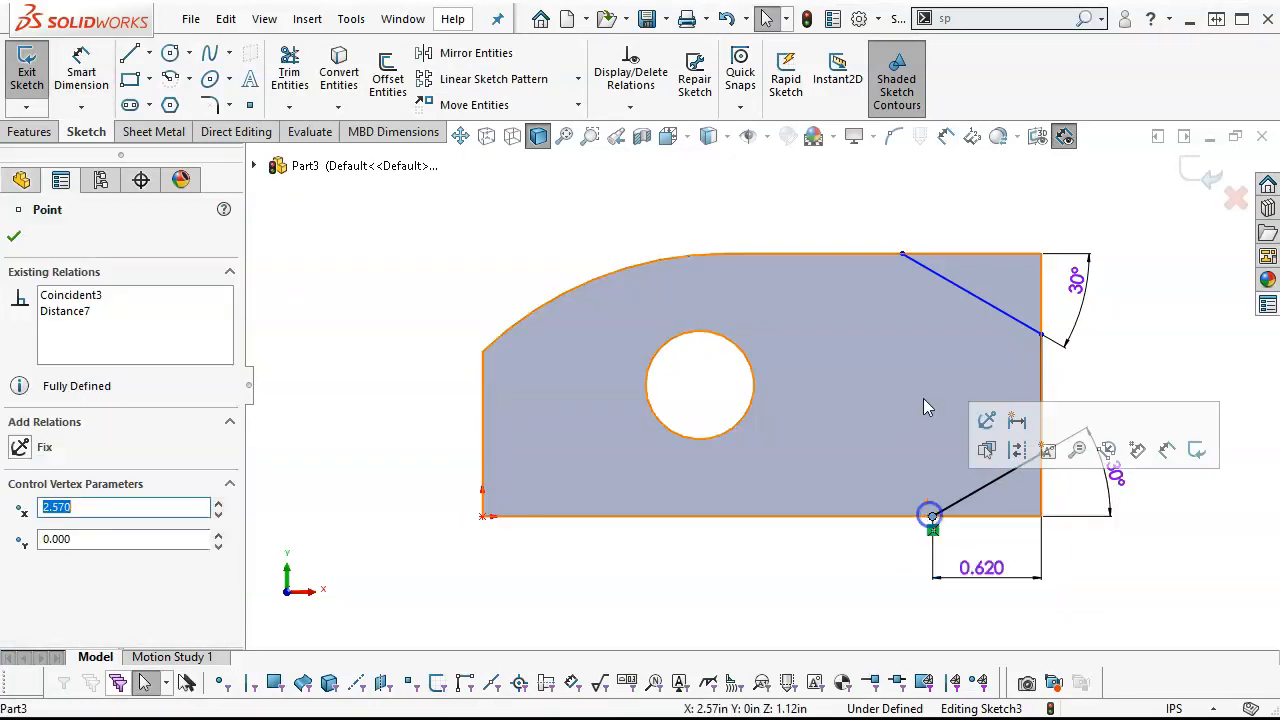
pyautogui.keyDown('ctrl'); pyautogui.click(902, 254); pyautogui.keyUp('ctrl')
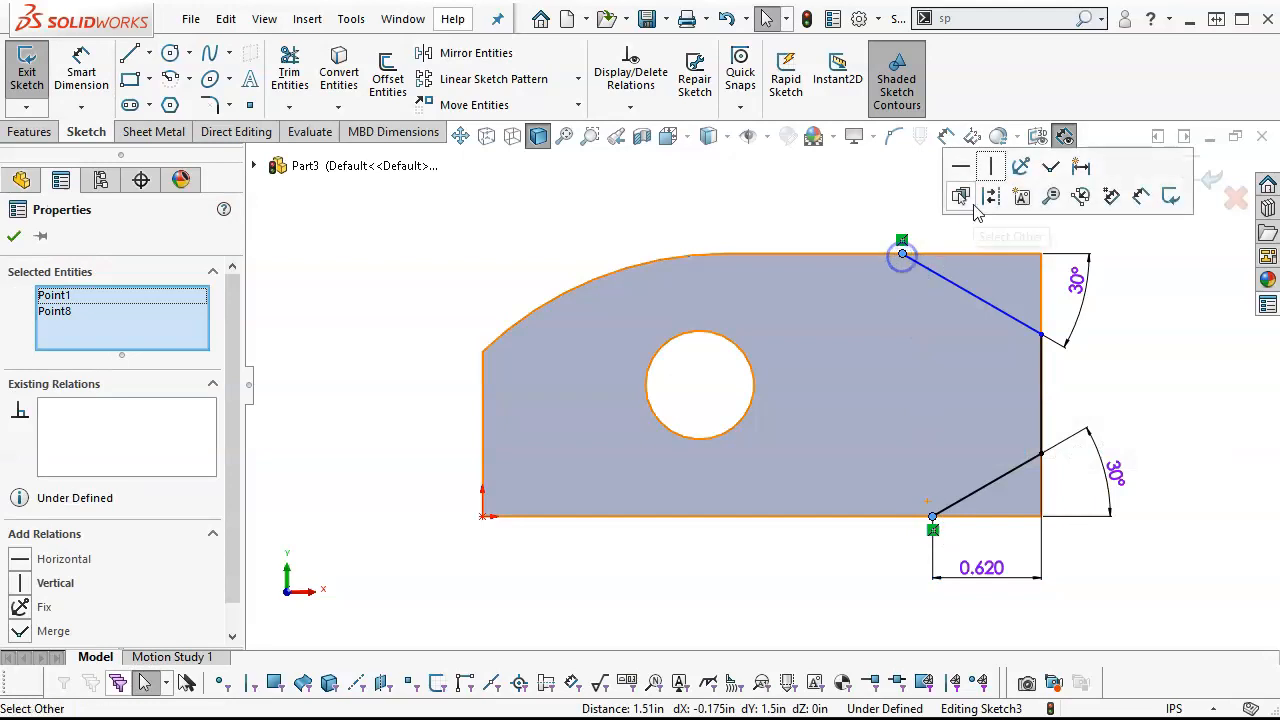
pyautogui.click(991, 166)
pyautogui.click(867, 193)
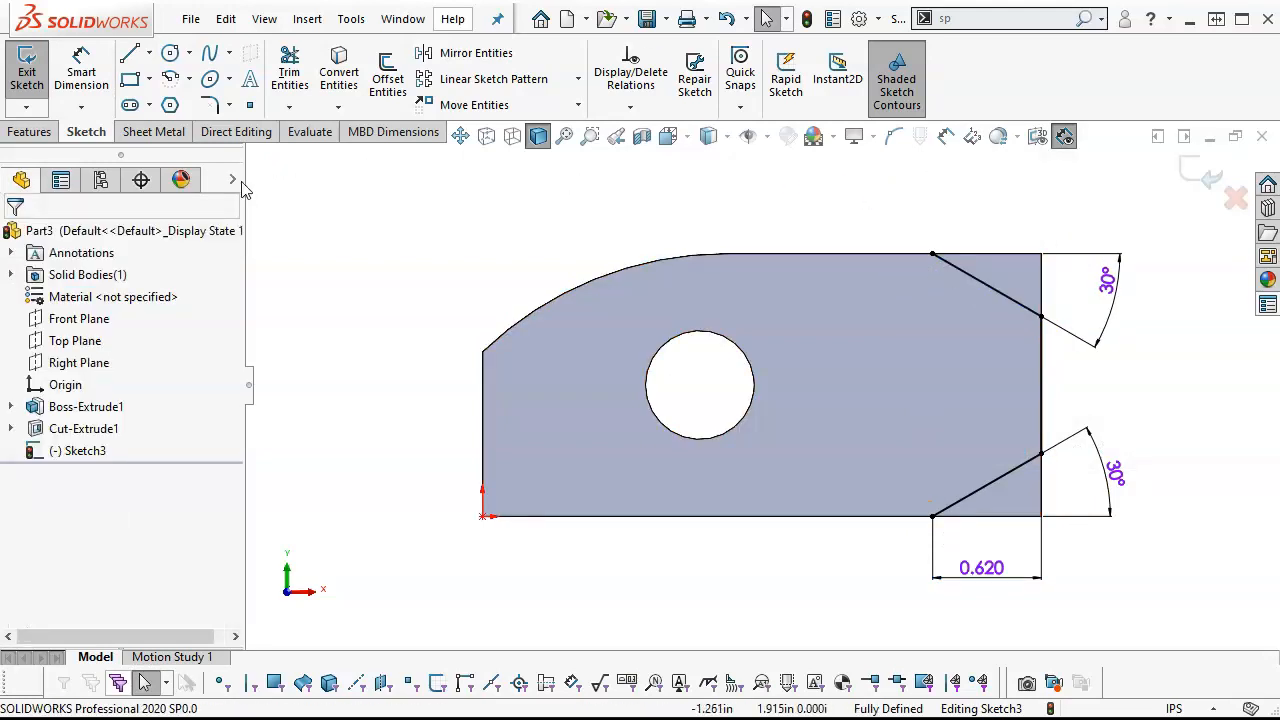
# Cut away both square-end corners along the slanted lines with Cut-Extrude set to Through All in both directions.
pyautogui.click(30, 132)
pyautogui.click(296, 75)
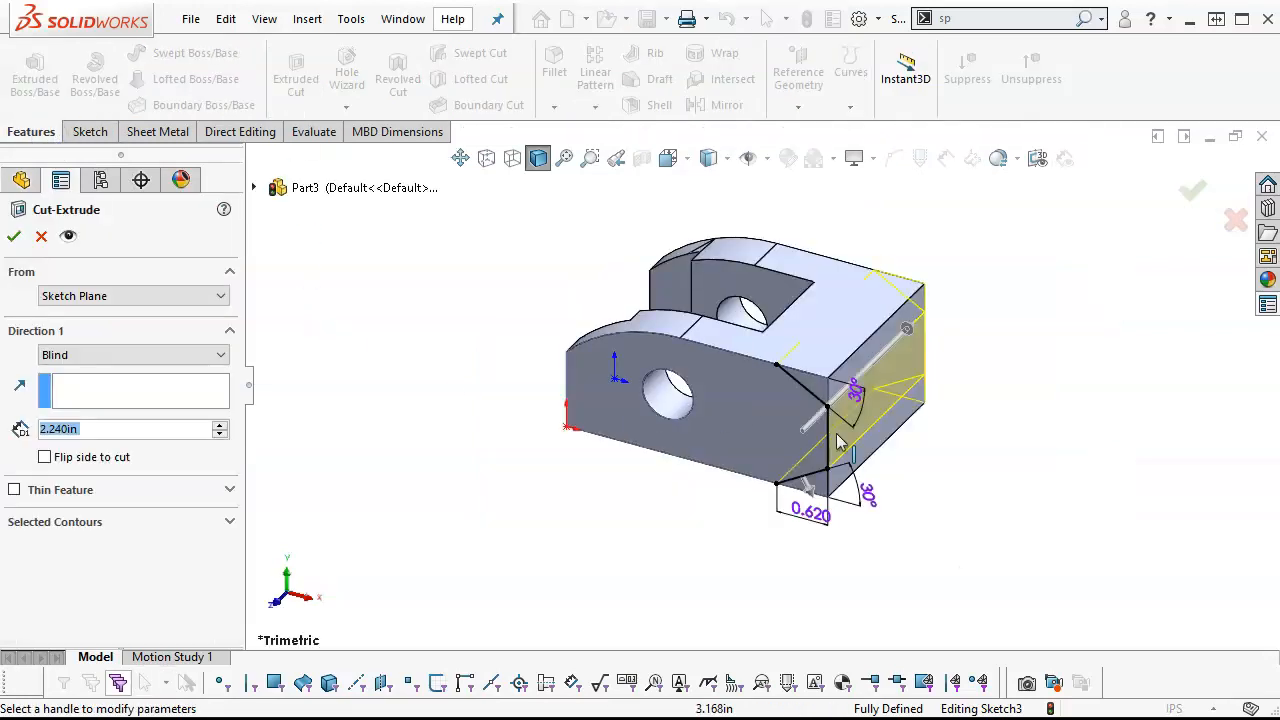
pyautogui.moveTo(968, 472); pyautogui.dragTo(1005, 342, button='middle')
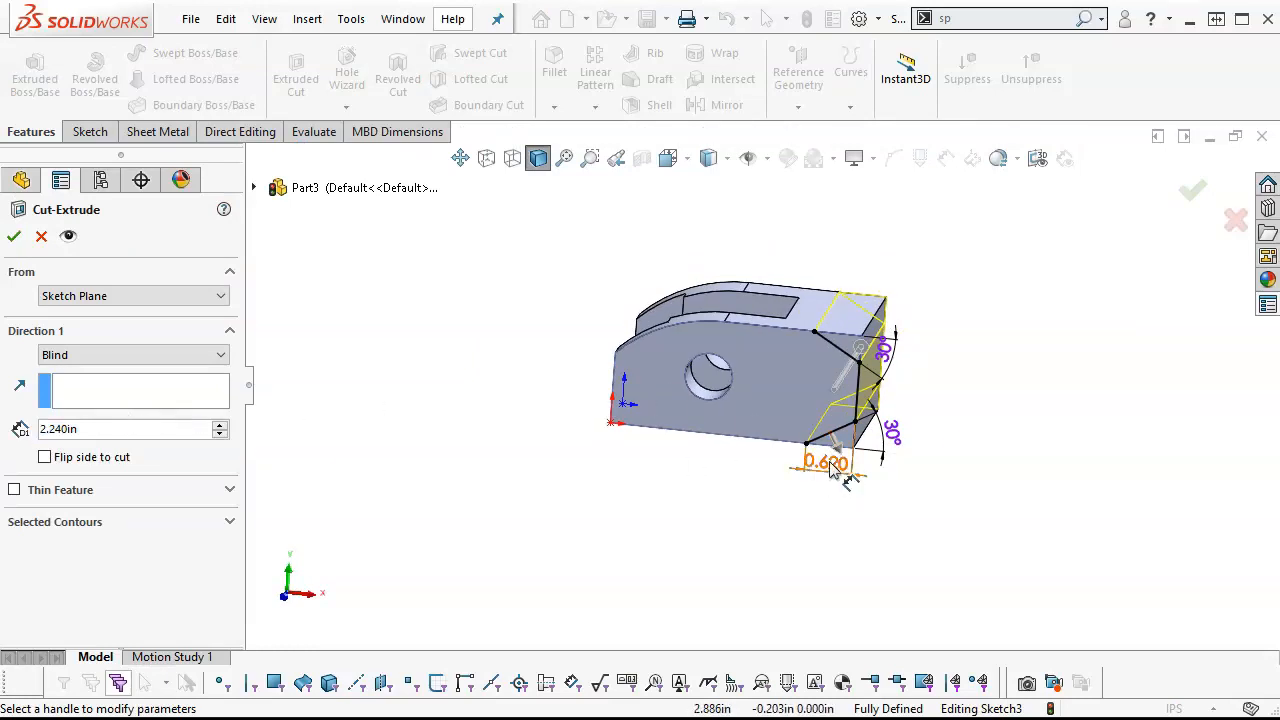
pyautogui.click(92, 356)
pyautogui.click(88, 386)
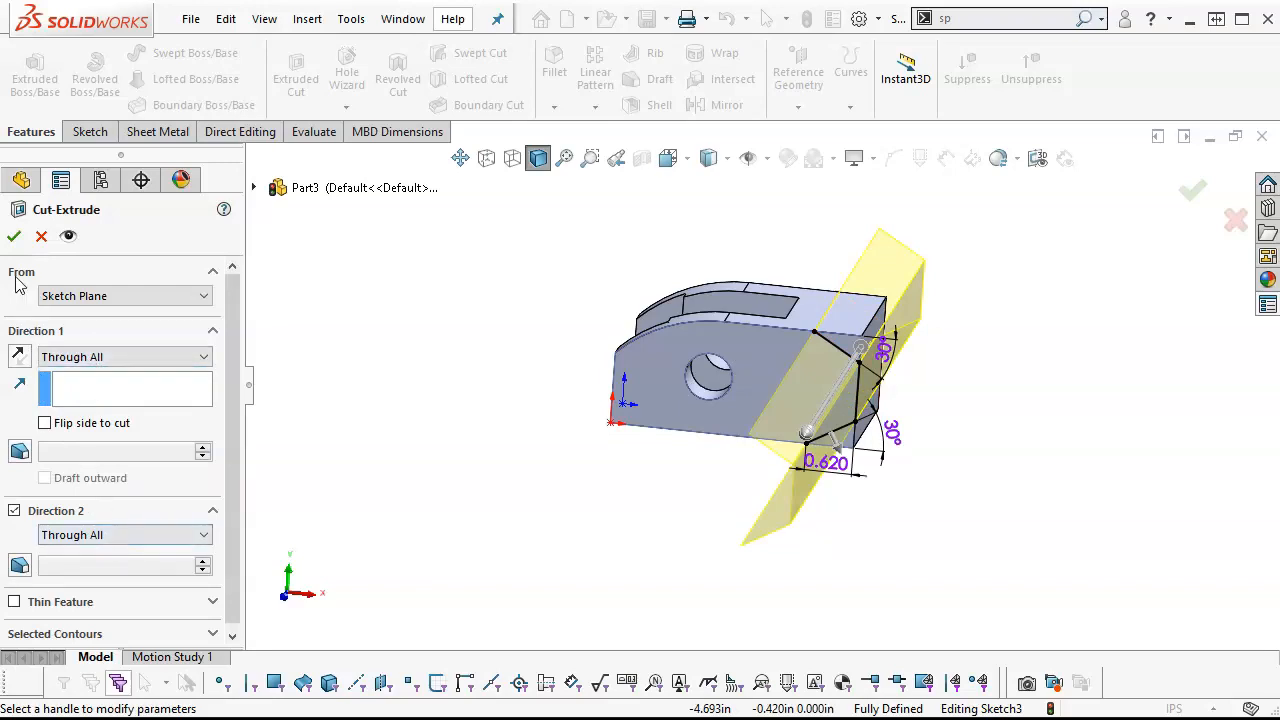
pyautogui.click(13, 237)
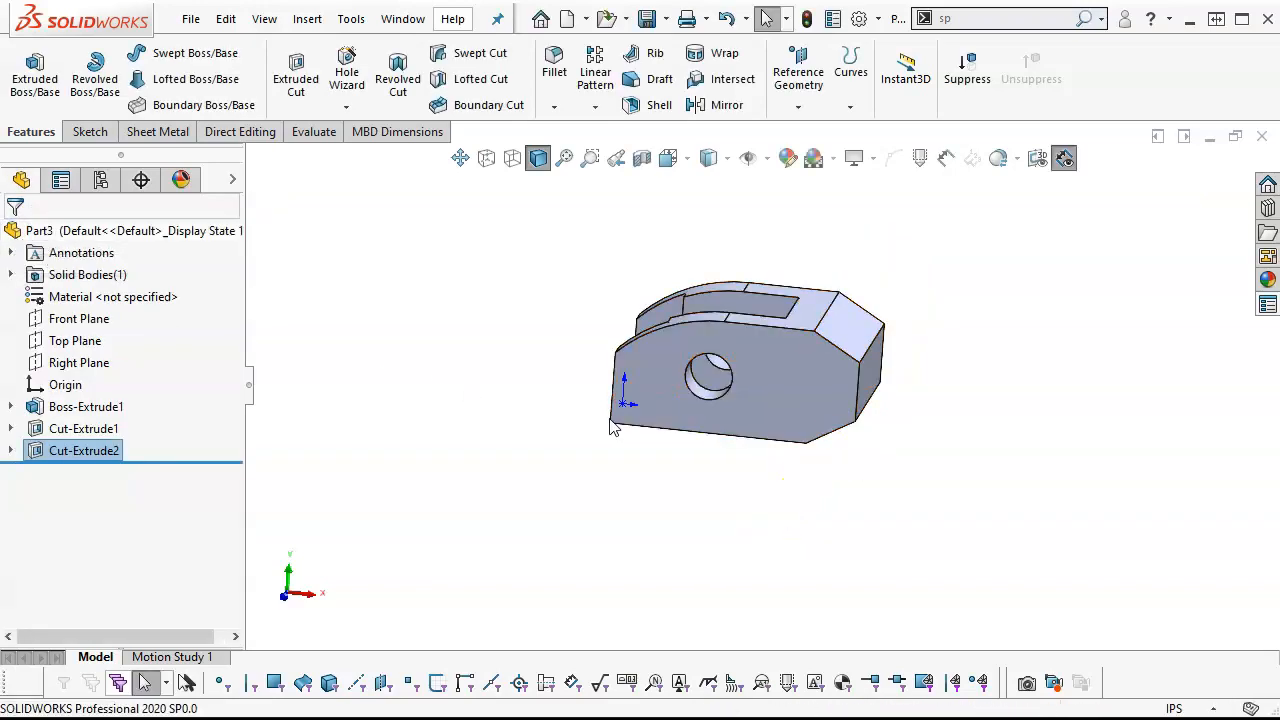
# On the block's underside face, sketch two slanted lines from the bevel edge's ends to the square end, joined by a vertical line.
pyautogui.moveTo(731, 476); pyautogui.dragTo(694, 308, button='middle')
pyautogui.click(805, 402)
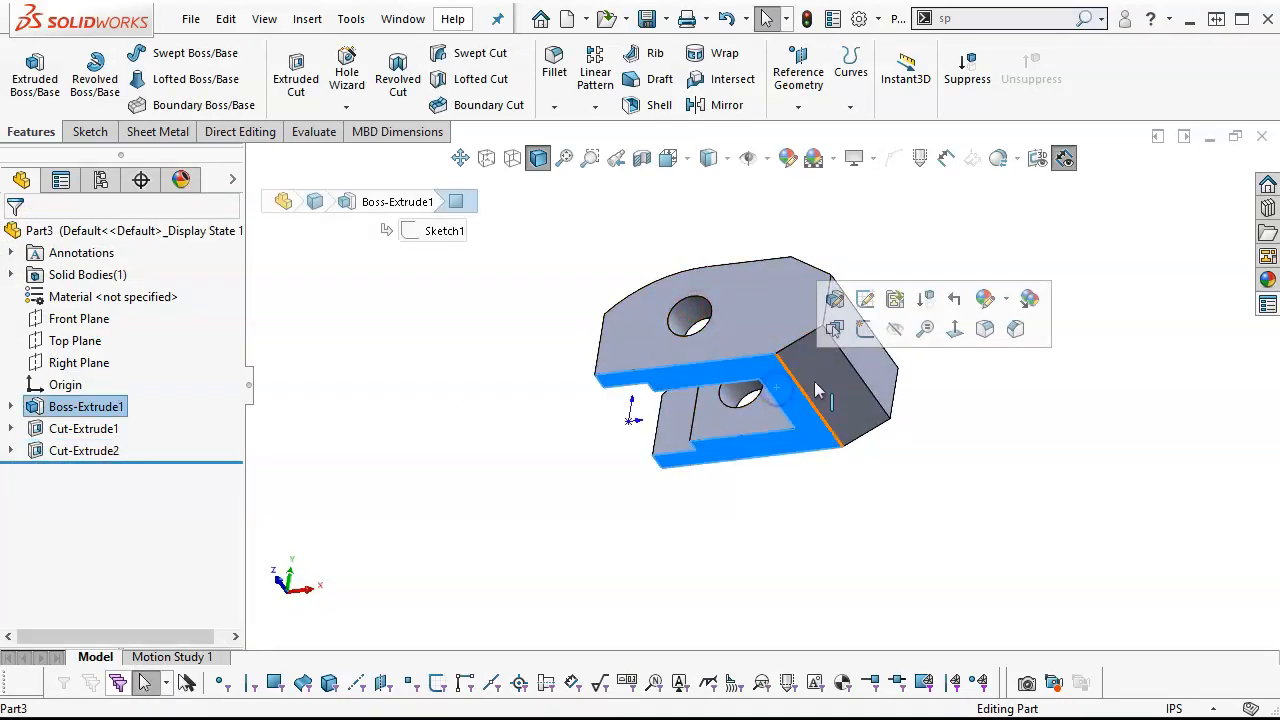
pyautogui.click(862, 333)
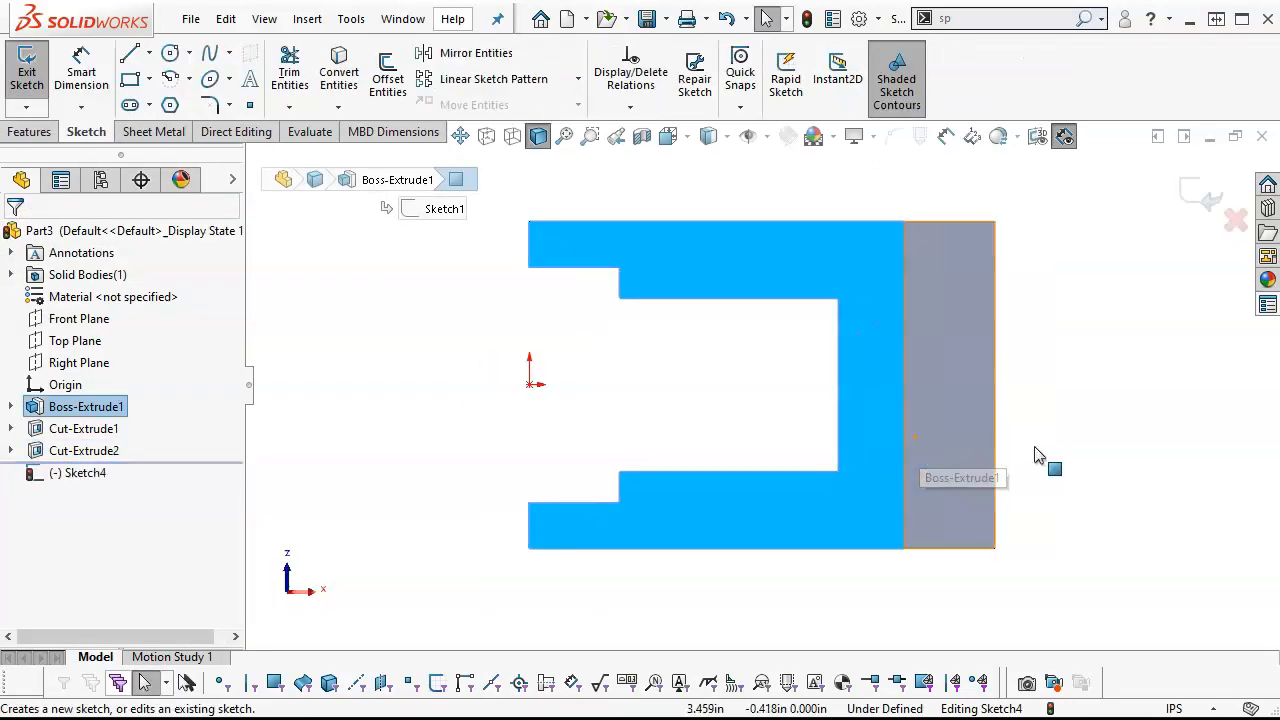
pyautogui.click(129, 52)
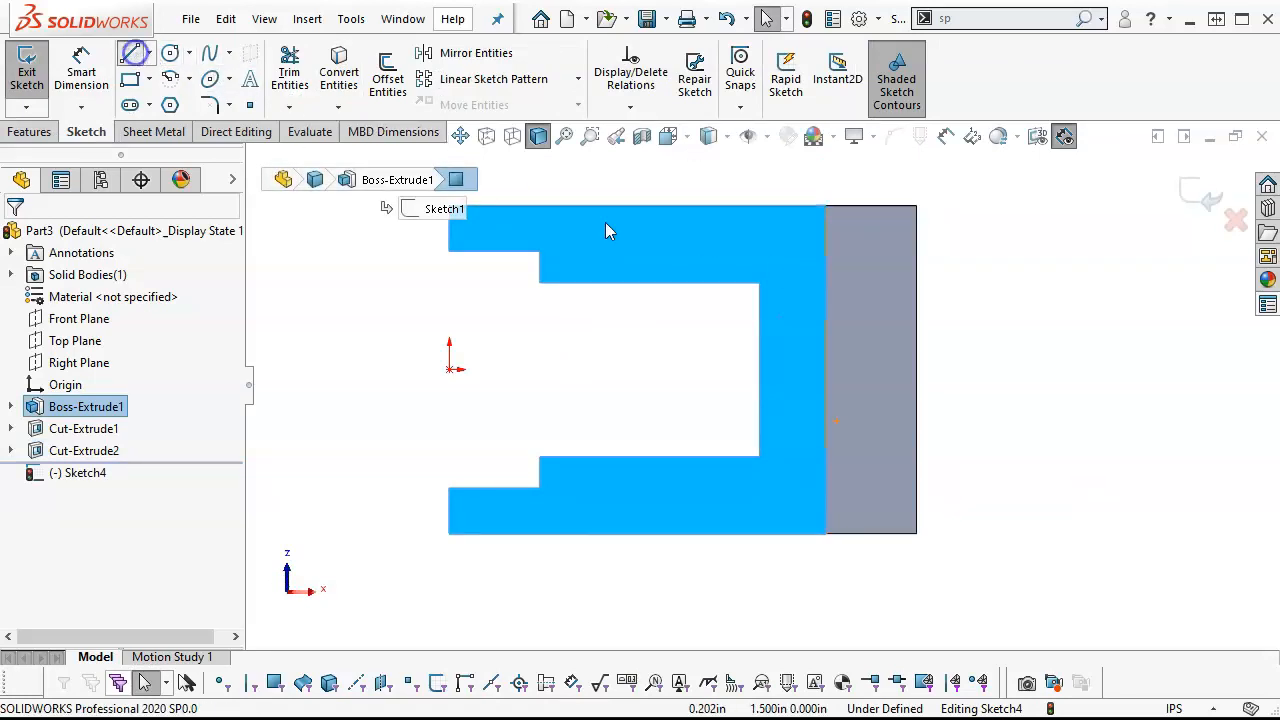
pyautogui.click(825, 206)
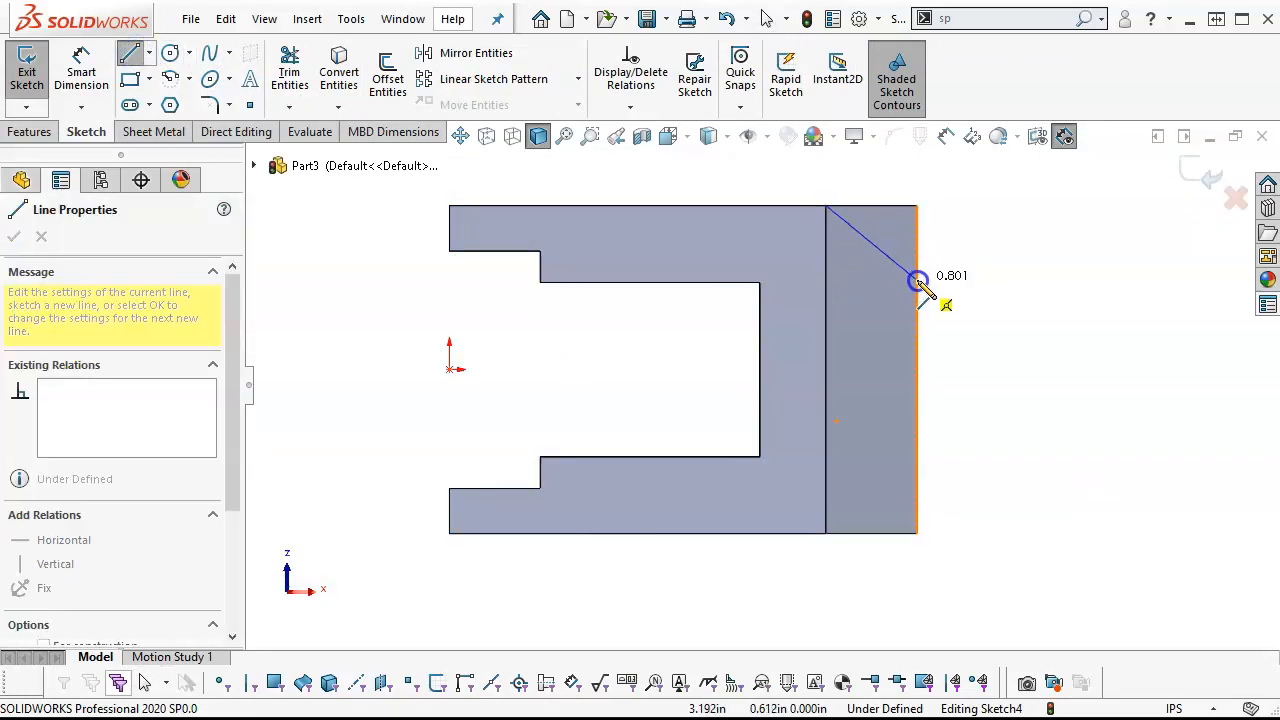
pyautogui.doubleClick(917, 280)
pyautogui.click(825, 533)
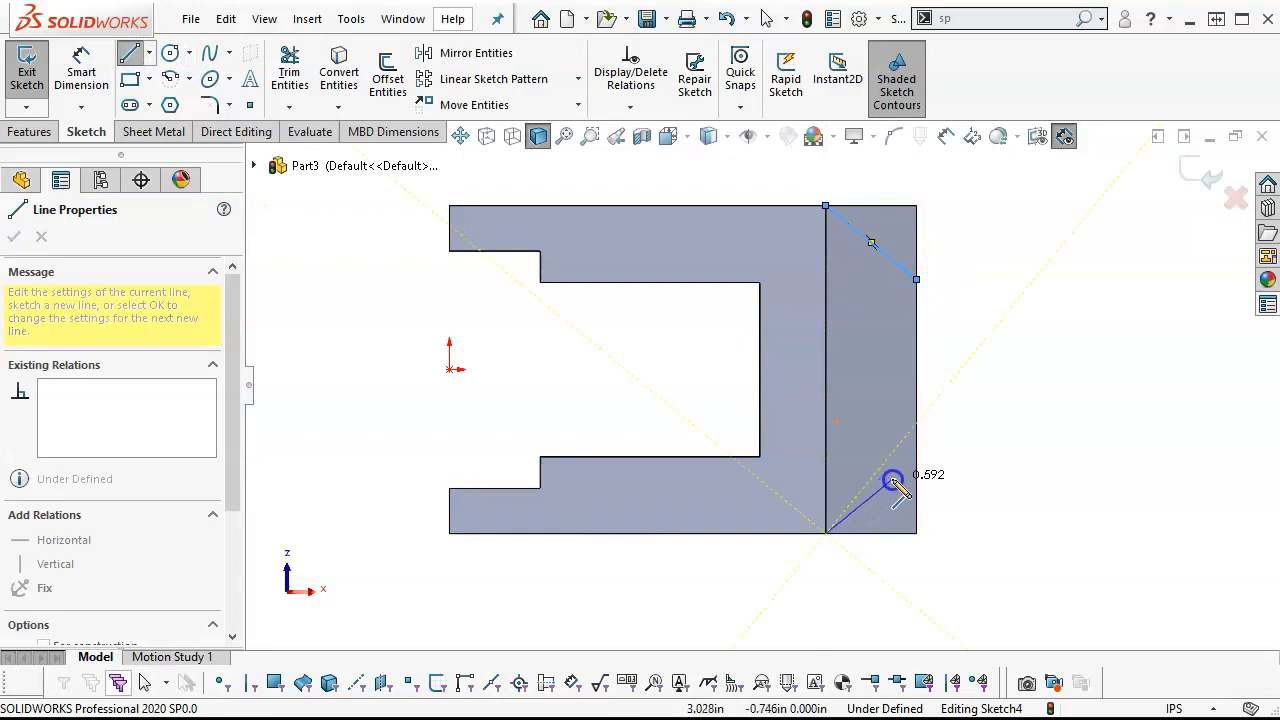
pyautogui.click(916, 463)
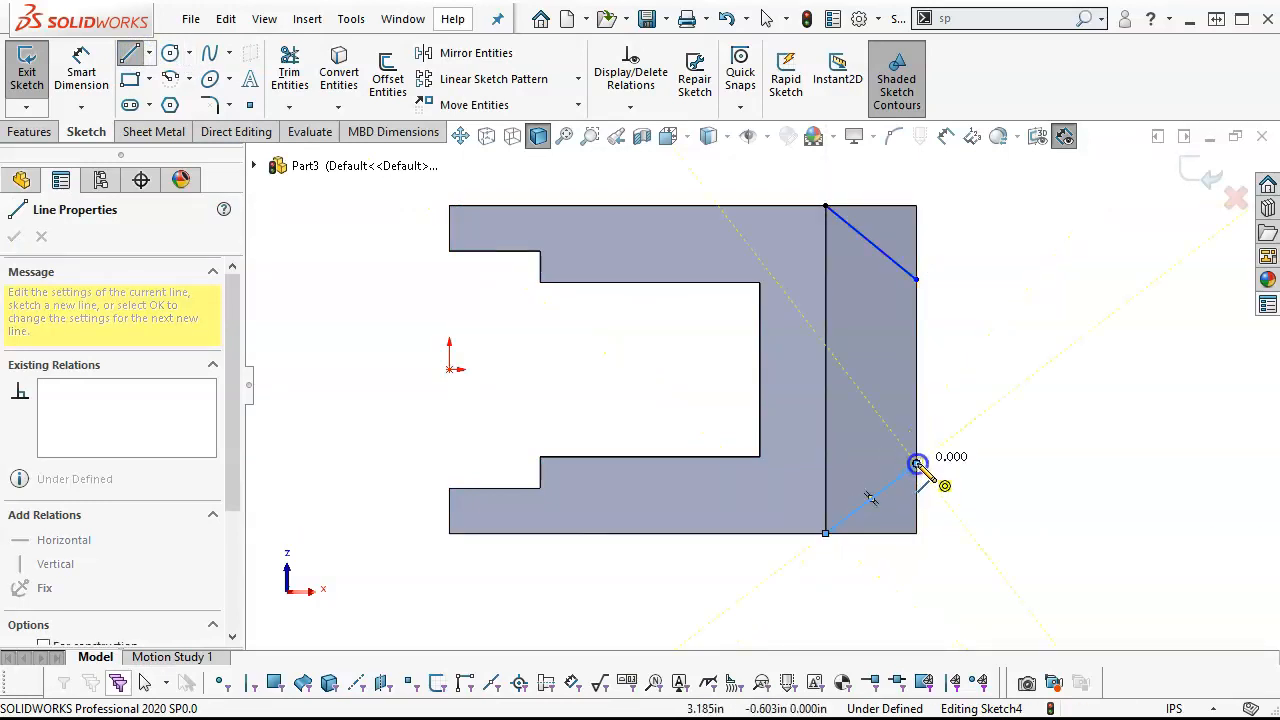
pyautogui.click(916, 279)
pyautogui.rightClick(966, 314)
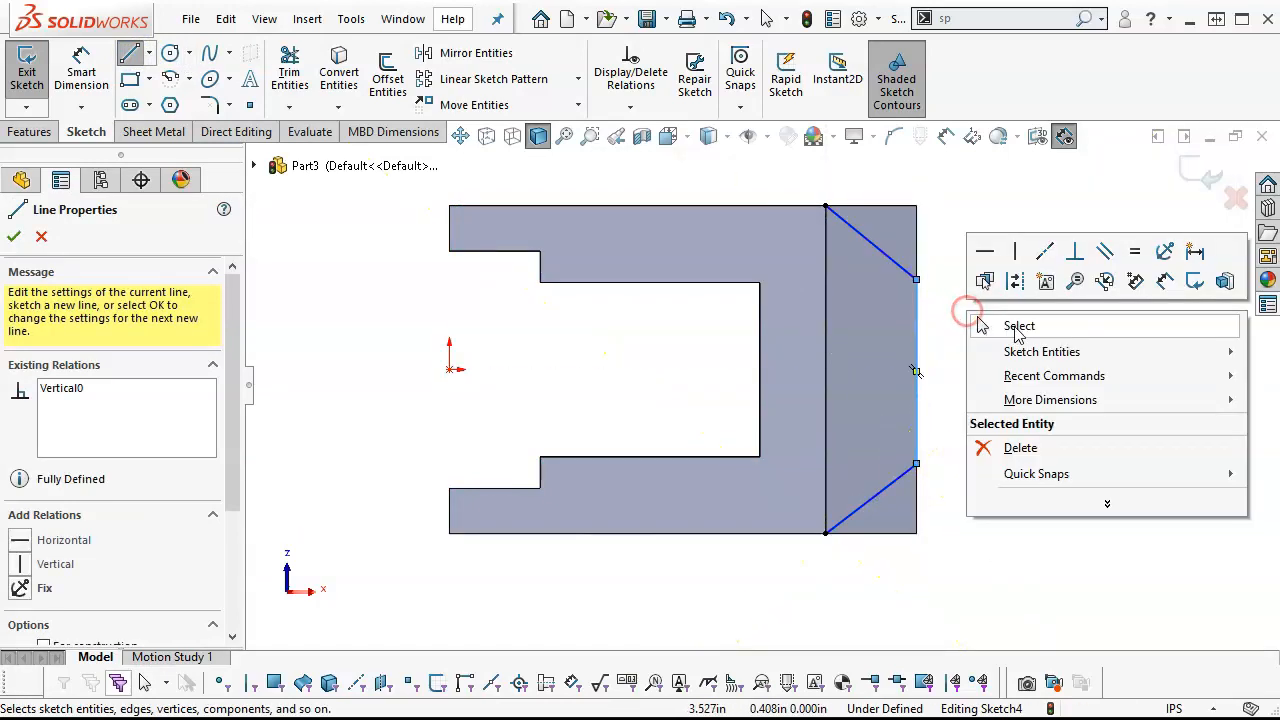
pyautogui.click(1016, 326)
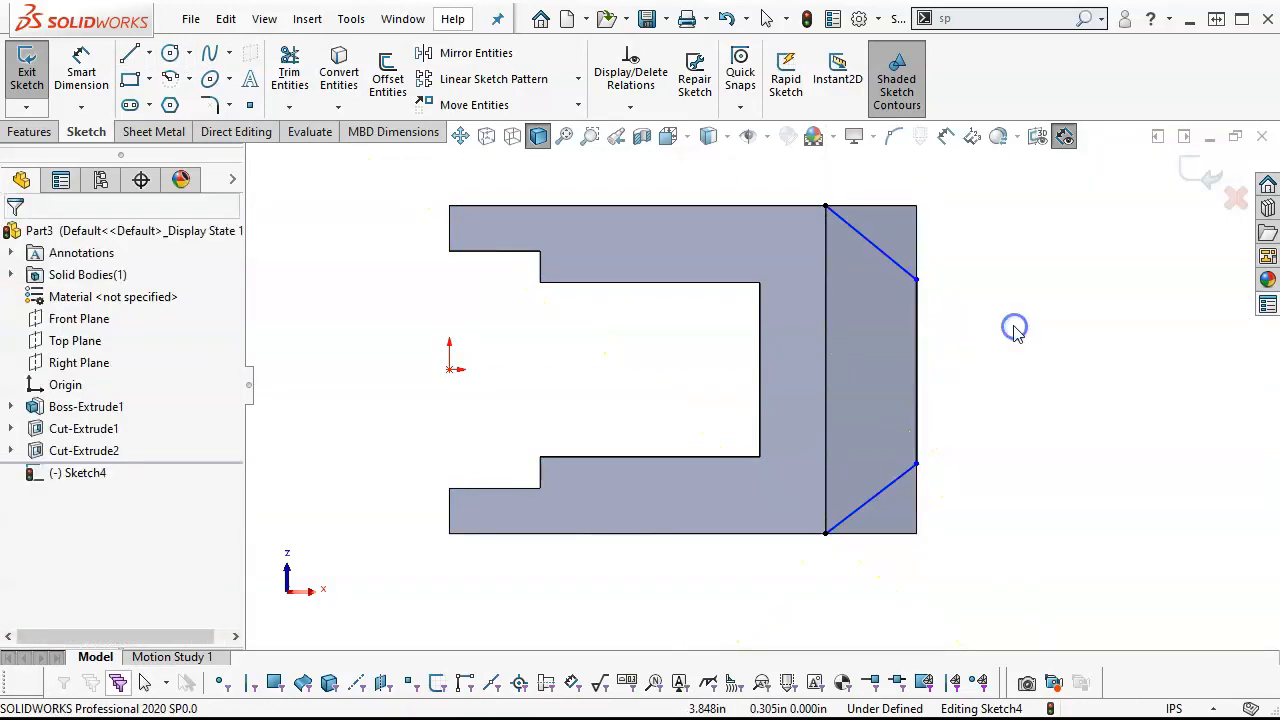
# Add a midpoint relation between the vertical line's midpoint and the block's square-end edge.
pyautogui.rightClick(922, 345)
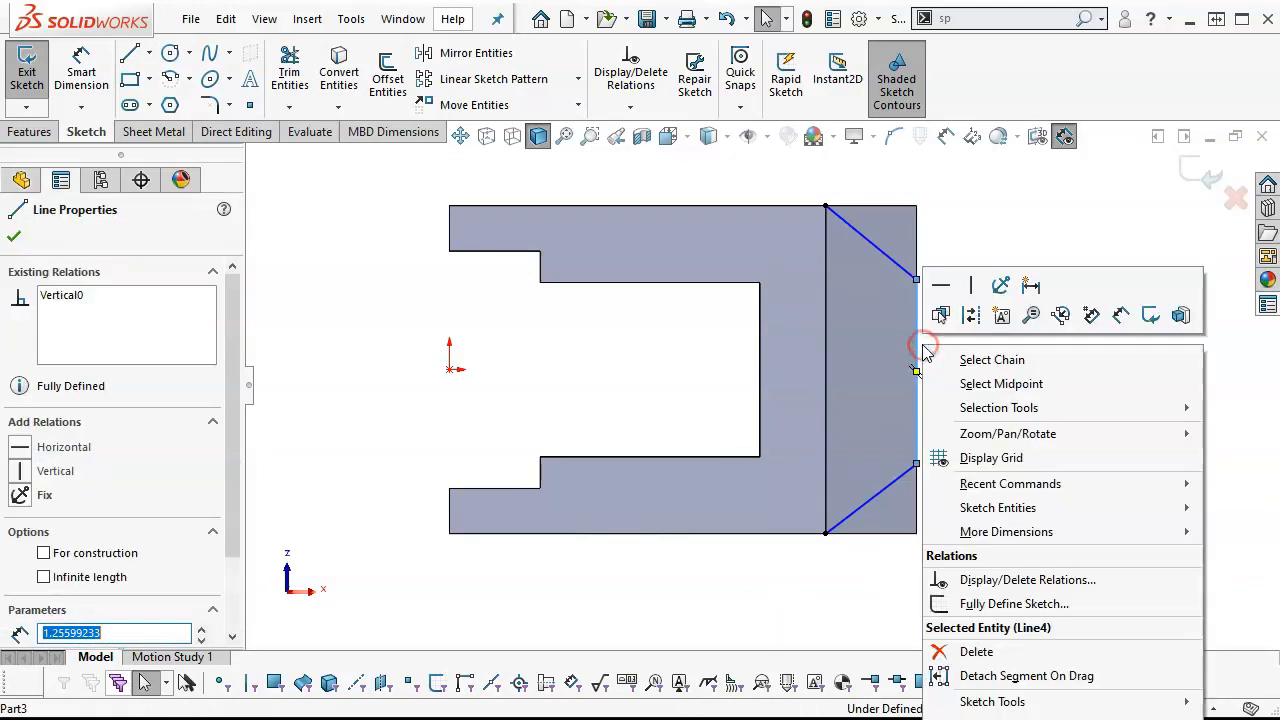
pyautogui.click(1033, 382)
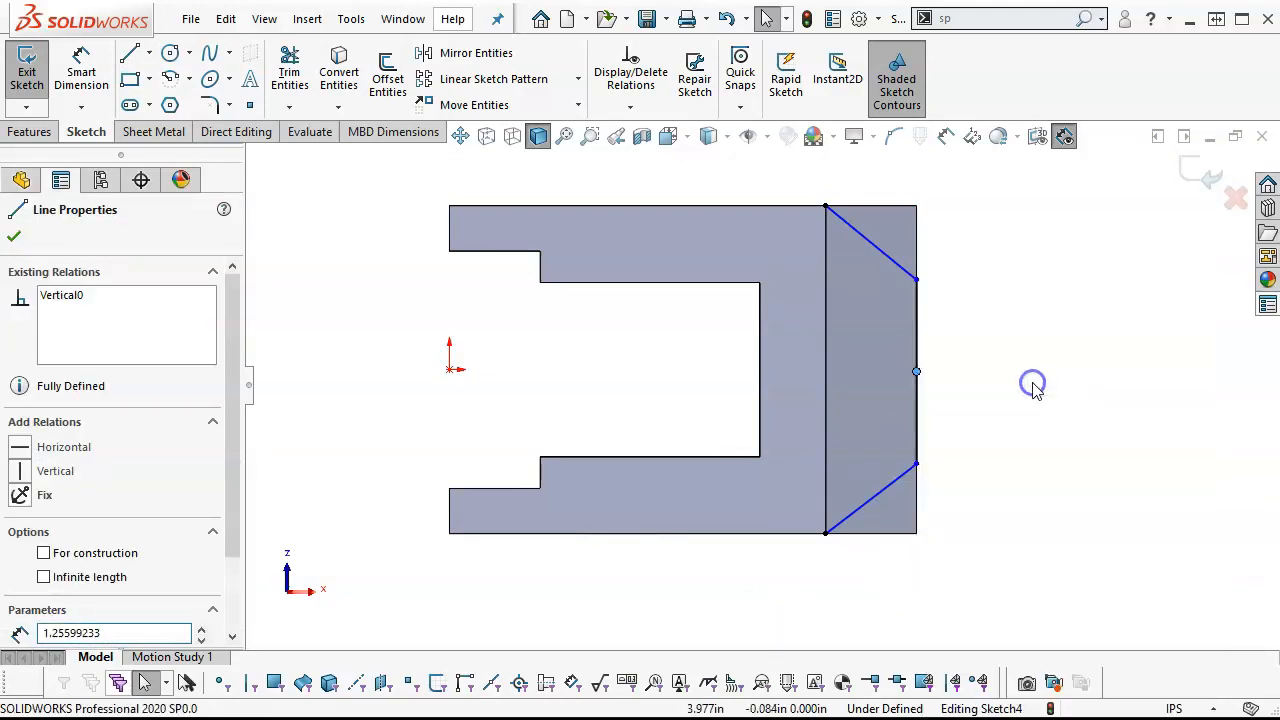
pyautogui.keyDown('ctrl'); pyautogui.click(918, 252); pyautogui.keyUp('ctrl')
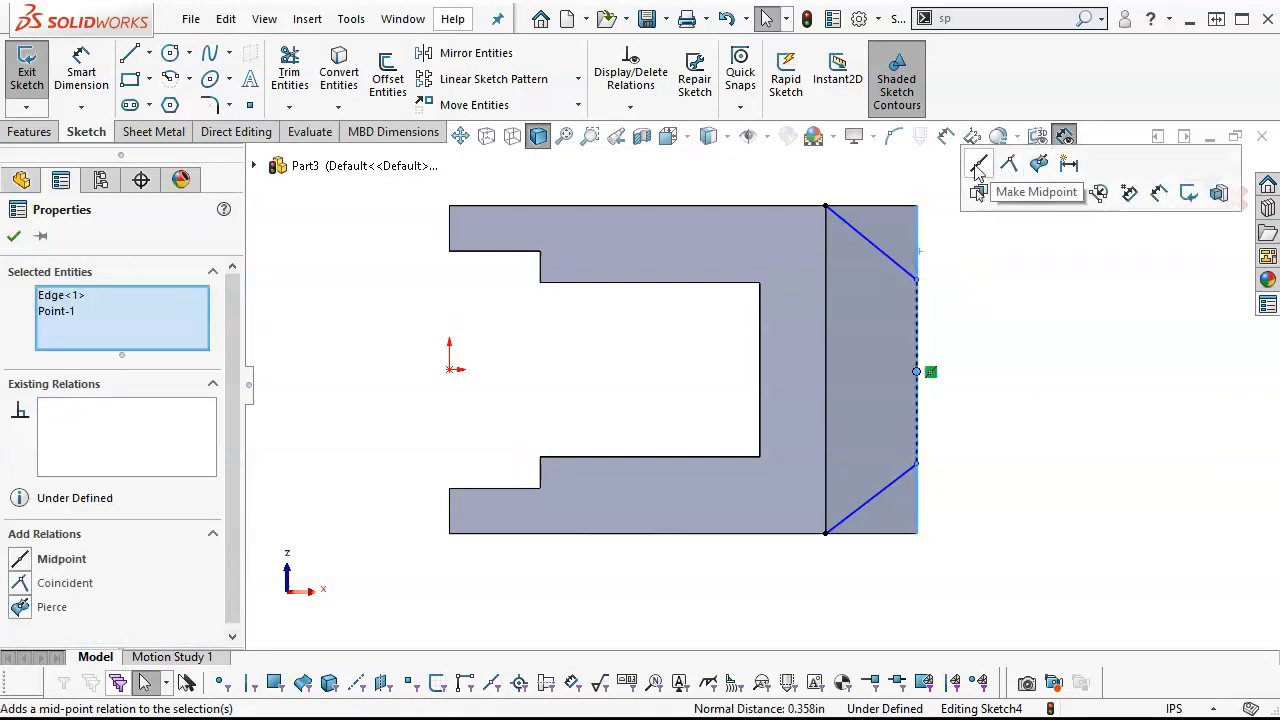
pyautogui.click(978, 168)
pyautogui.click(995, 367)
# Dimension the angle between the lower slanted line and the block's lower edge as 45°.
pyautogui.rightClick(979, 356)
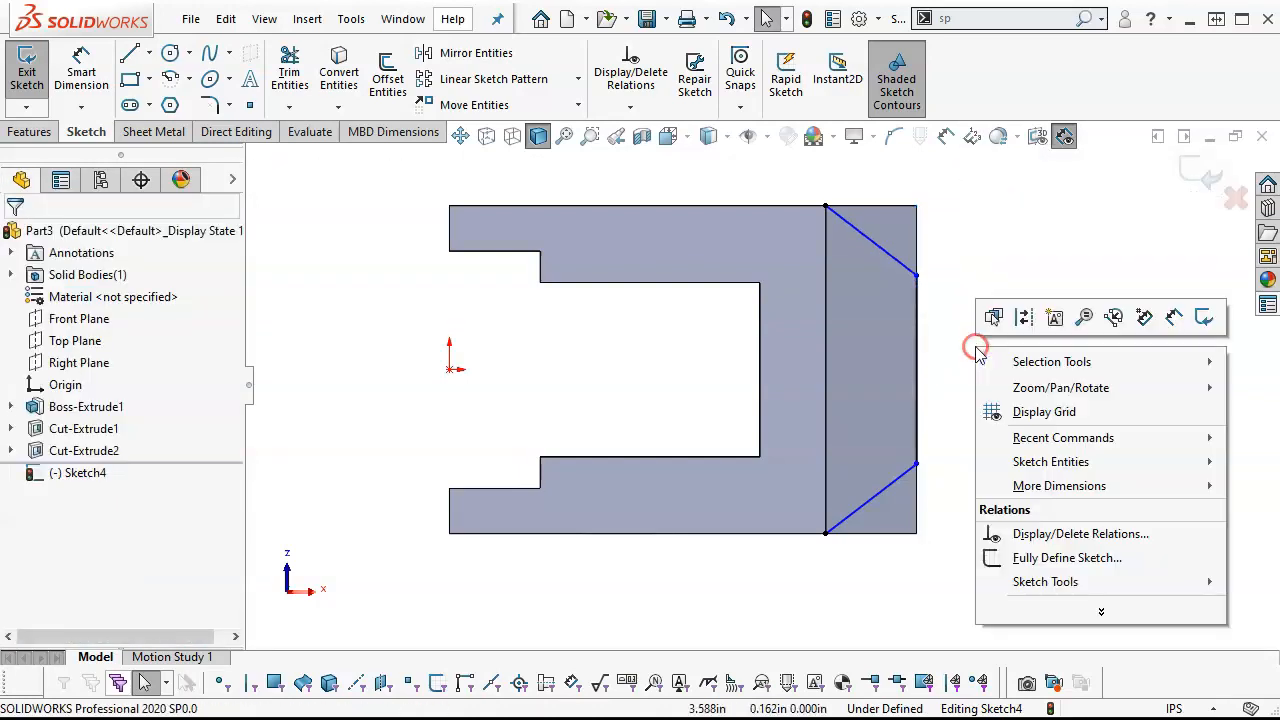
pyautogui.click(1174, 318)
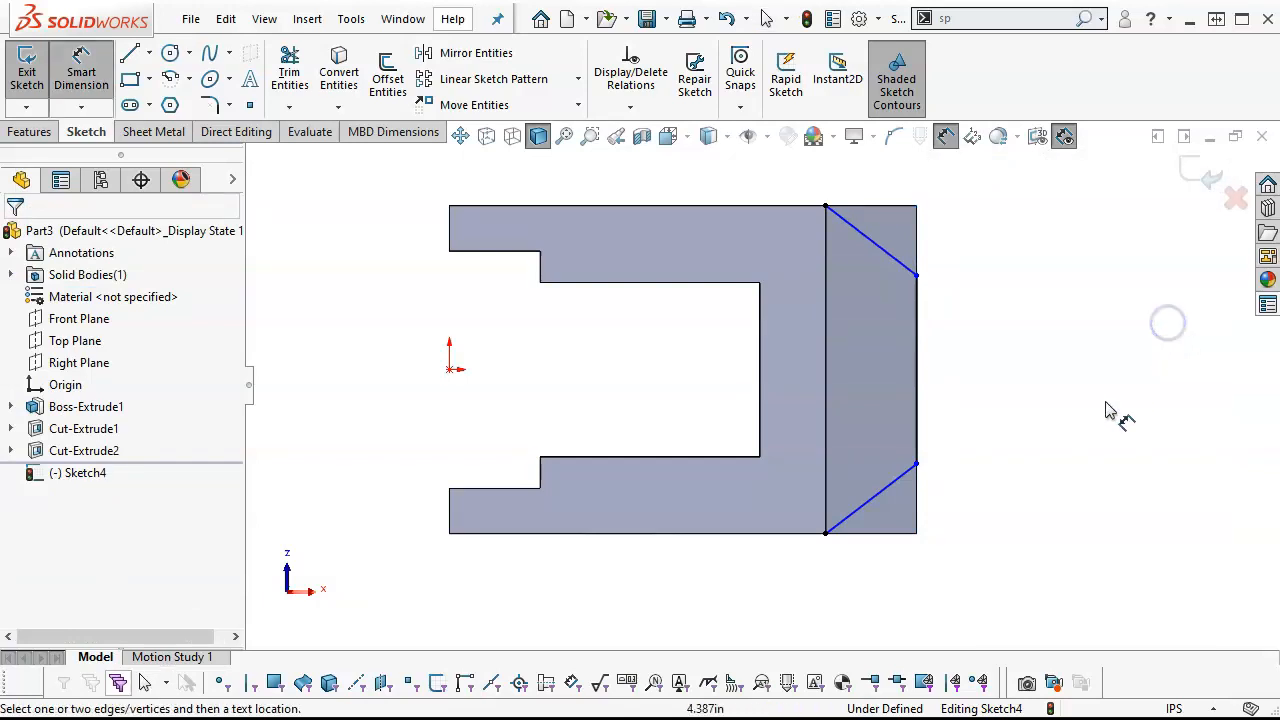
pyautogui.click(858, 522)
pyautogui.click(870, 532)
pyautogui.click(995, 500)
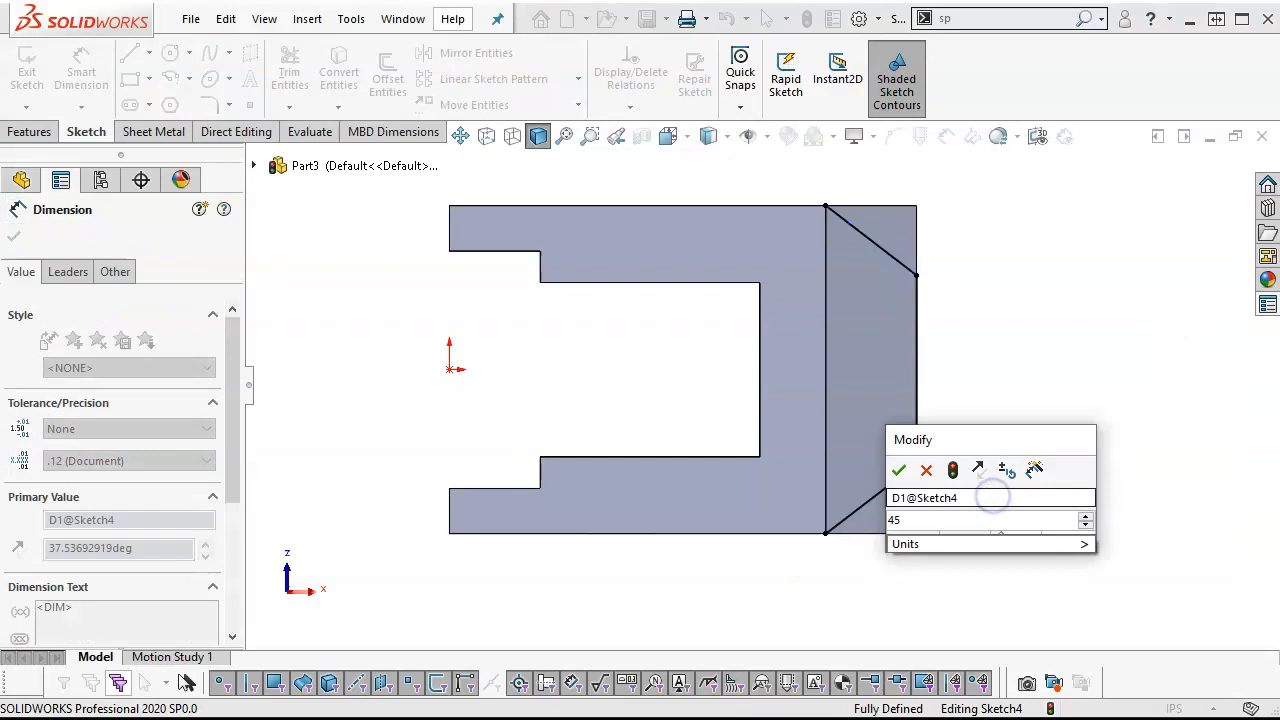
pyautogui.write('45')
pyautogui.press('Return')
pyautogui.rightClick(1000, 285)
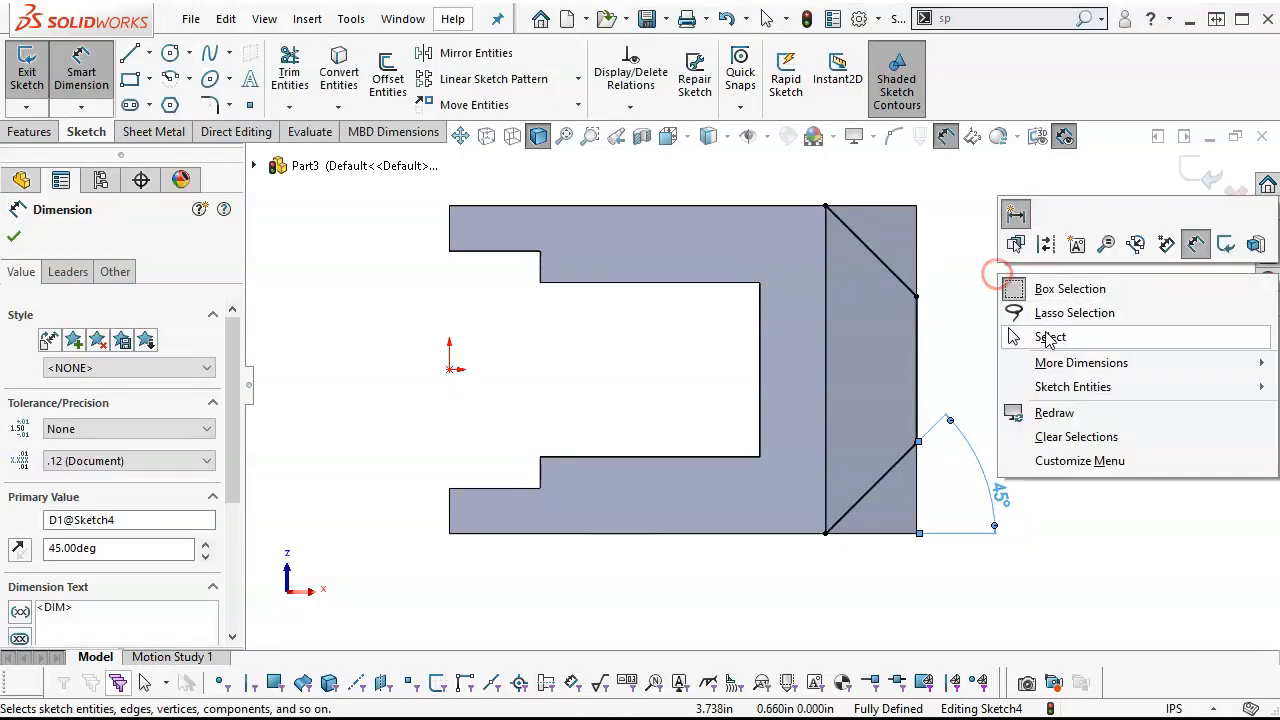
pyautogui.click(1043, 336)
# Cut away the square end's two side corners with Cut-Extrude set to Through All in both directions and the cut side flipped.
pyautogui.click(29, 132)
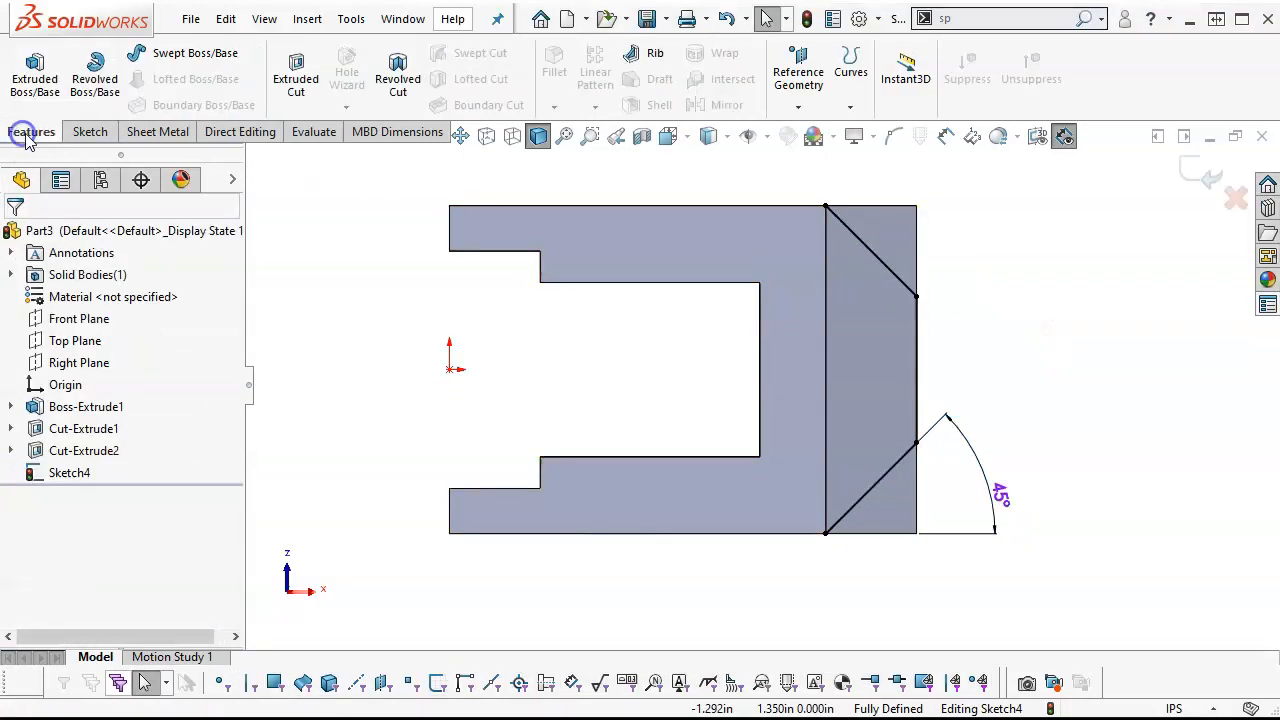
pyautogui.click(290, 70)
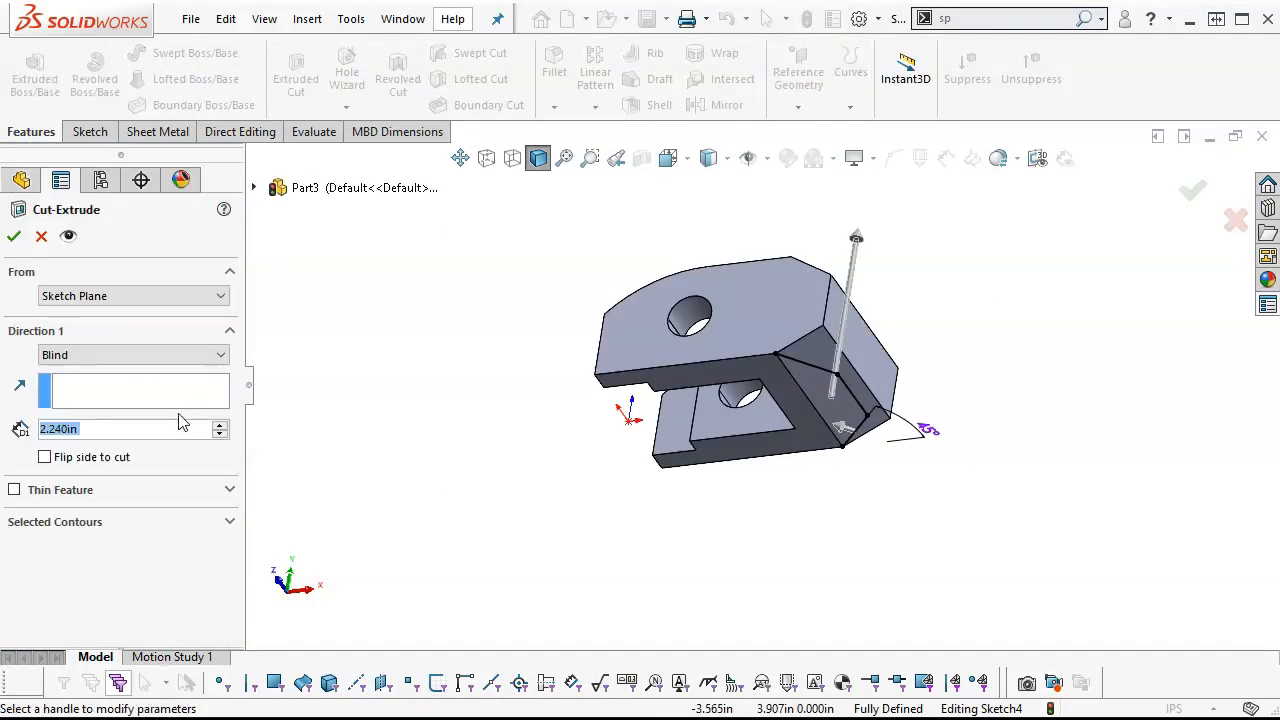
pyautogui.click(135, 355)
pyautogui.click(123, 387)
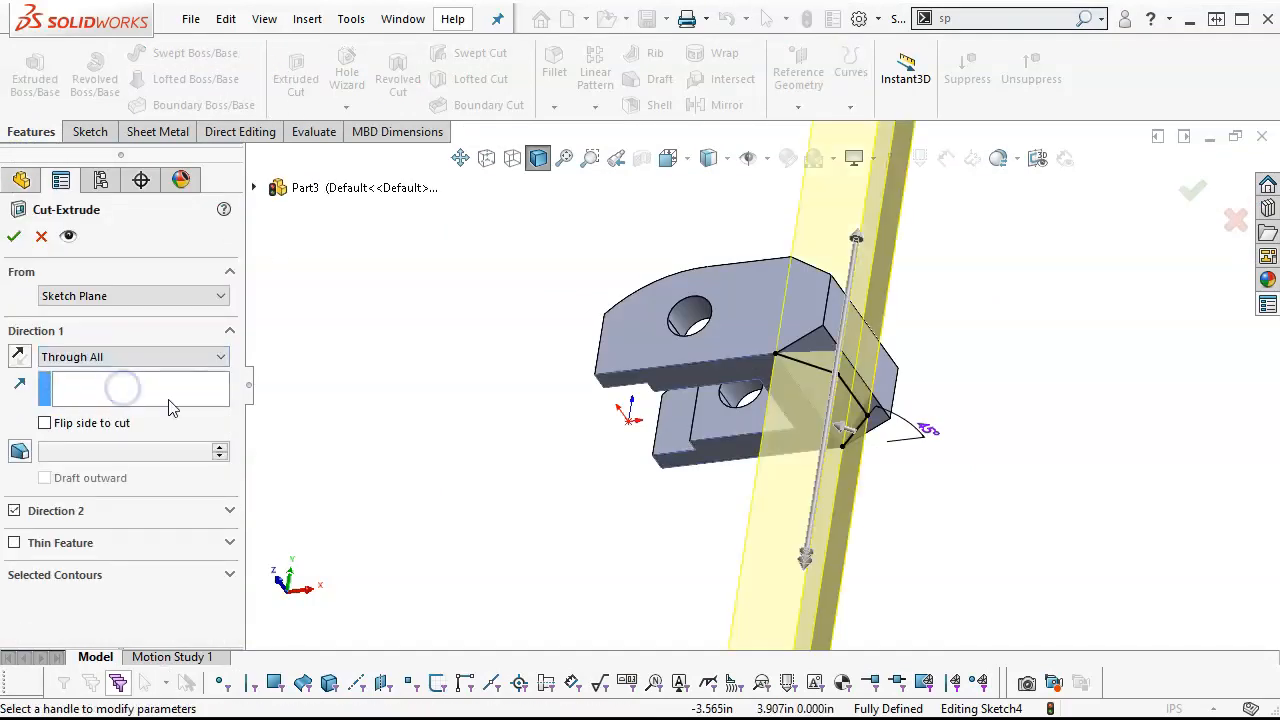
pyautogui.moveTo(395, 421); pyautogui.dragTo(451, 533, button='middle')
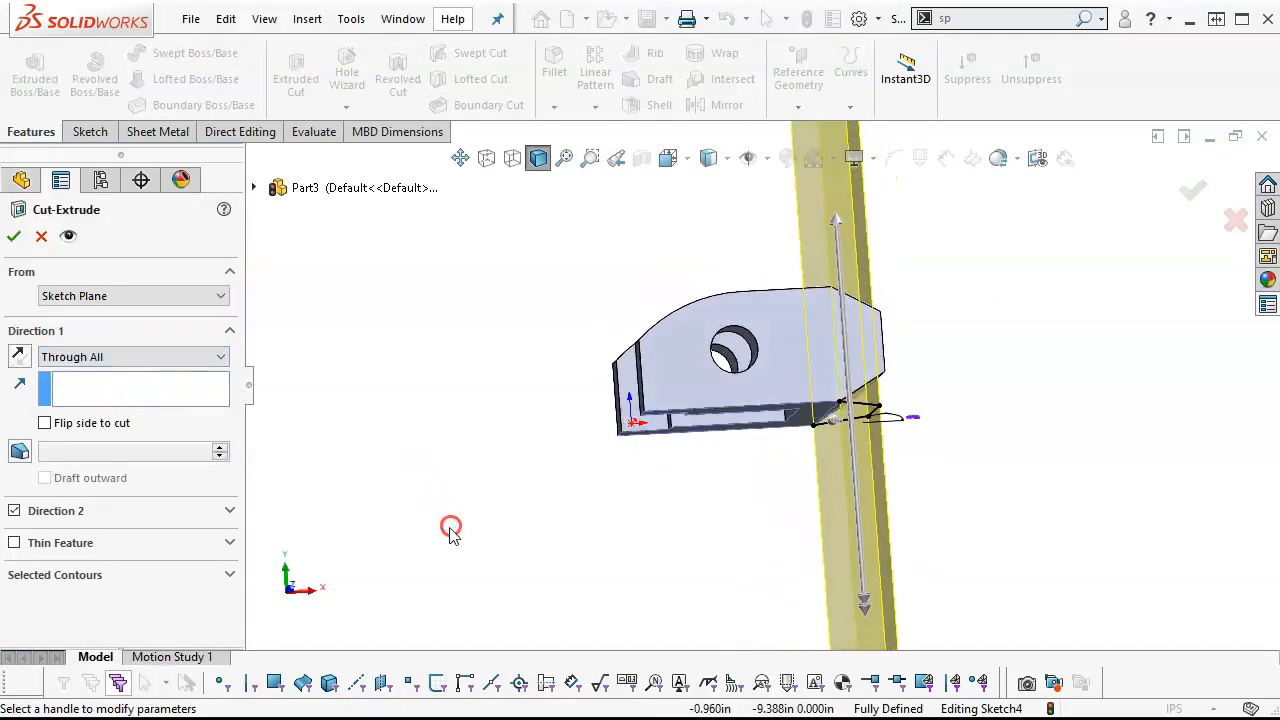
pyautogui.click(42, 423)
pyautogui.moveTo(520, 566); pyautogui.dragTo(434, 646, button='middle')
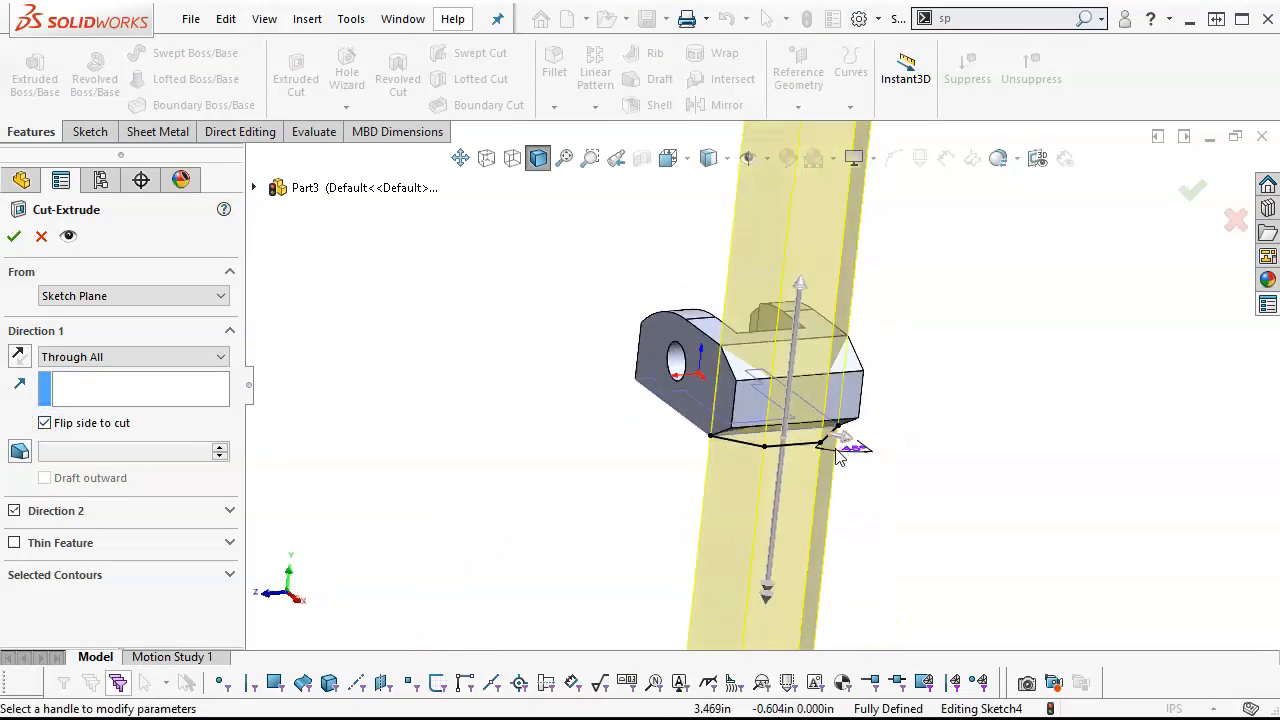
pyautogui.scroll(-5, 838, 455)
pyautogui.click(772, 401)
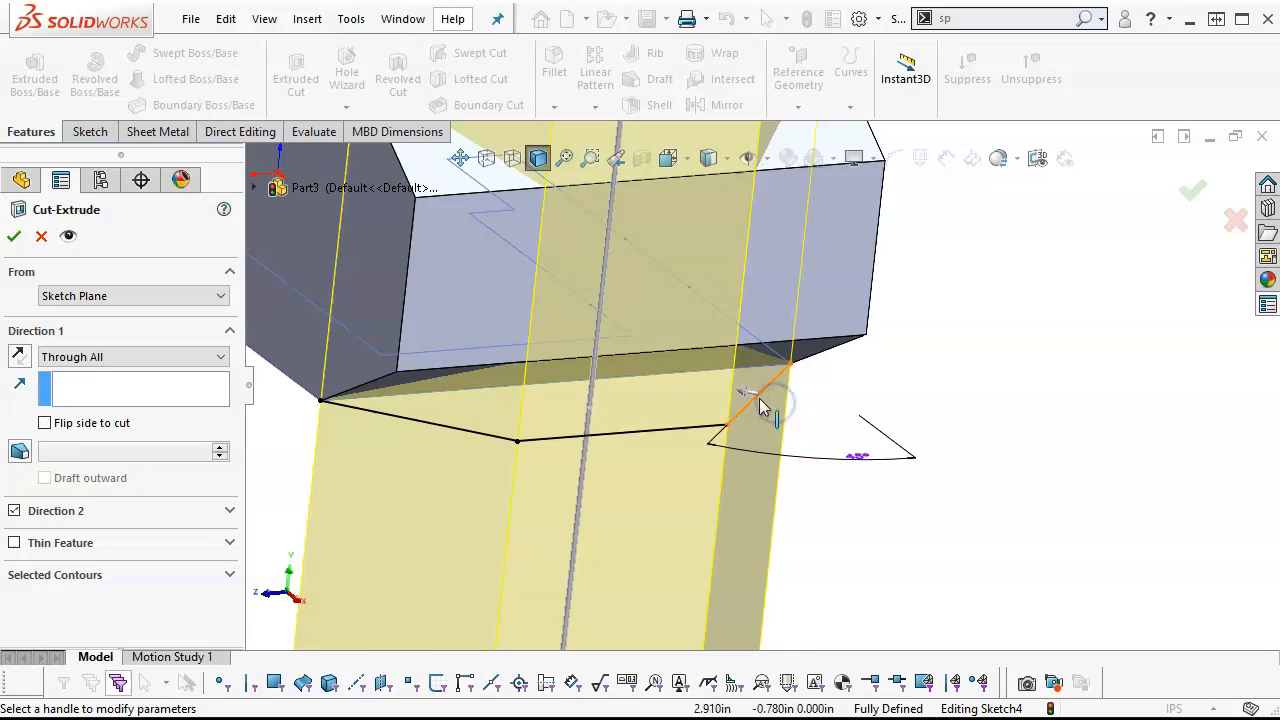
pyautogui.click(745, 392)
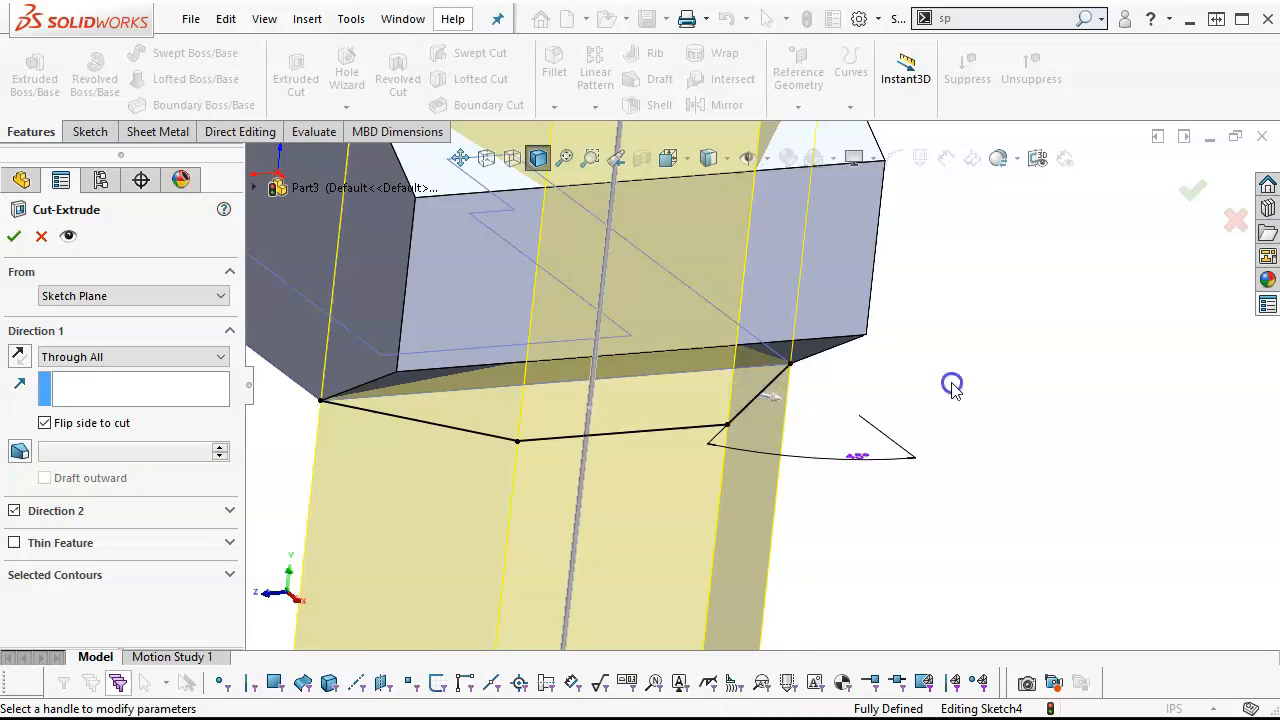
pyautogui.hotkey('ctrl', '7')
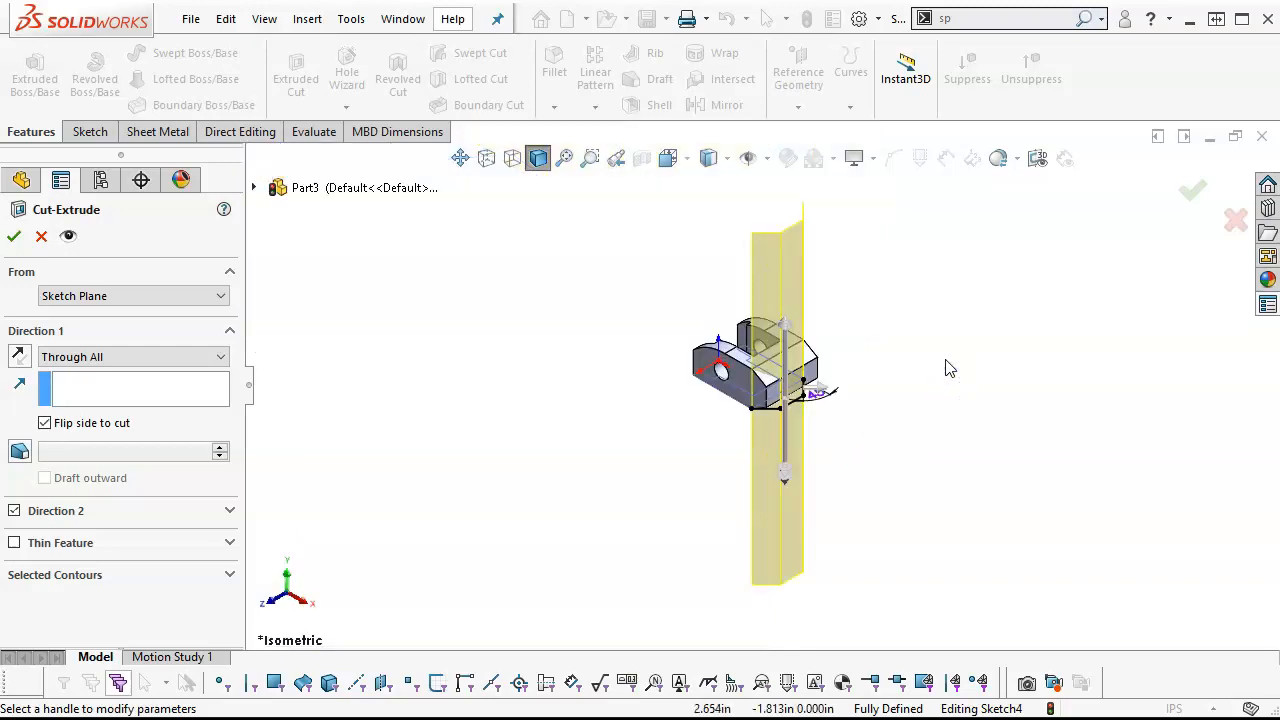
pyautogui.click(14, 236)
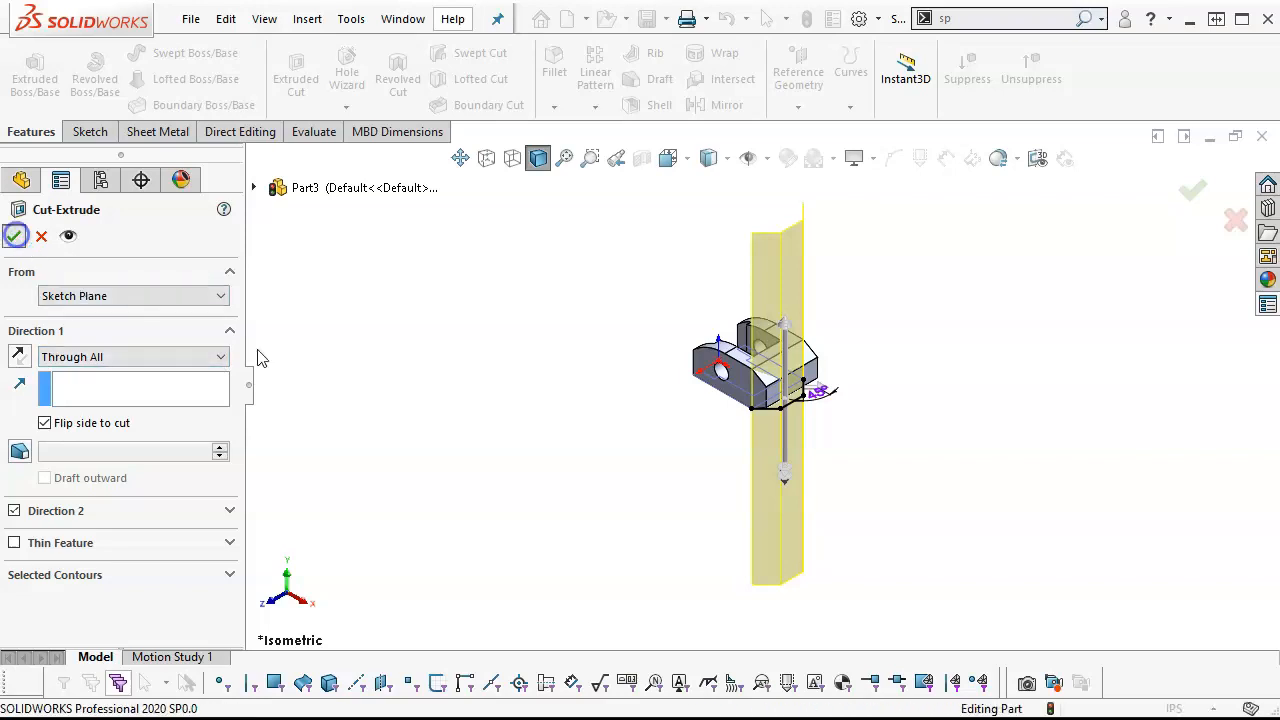
# Start a Hole Wizard hole on the small flat face of the beveled end, using the ANSI Inch standard.
pyautogui.scroll(-5, 732, 366)
pyautogui.moveTo(723, 354); pyautogui.dragTo(700, 300, button='middle')
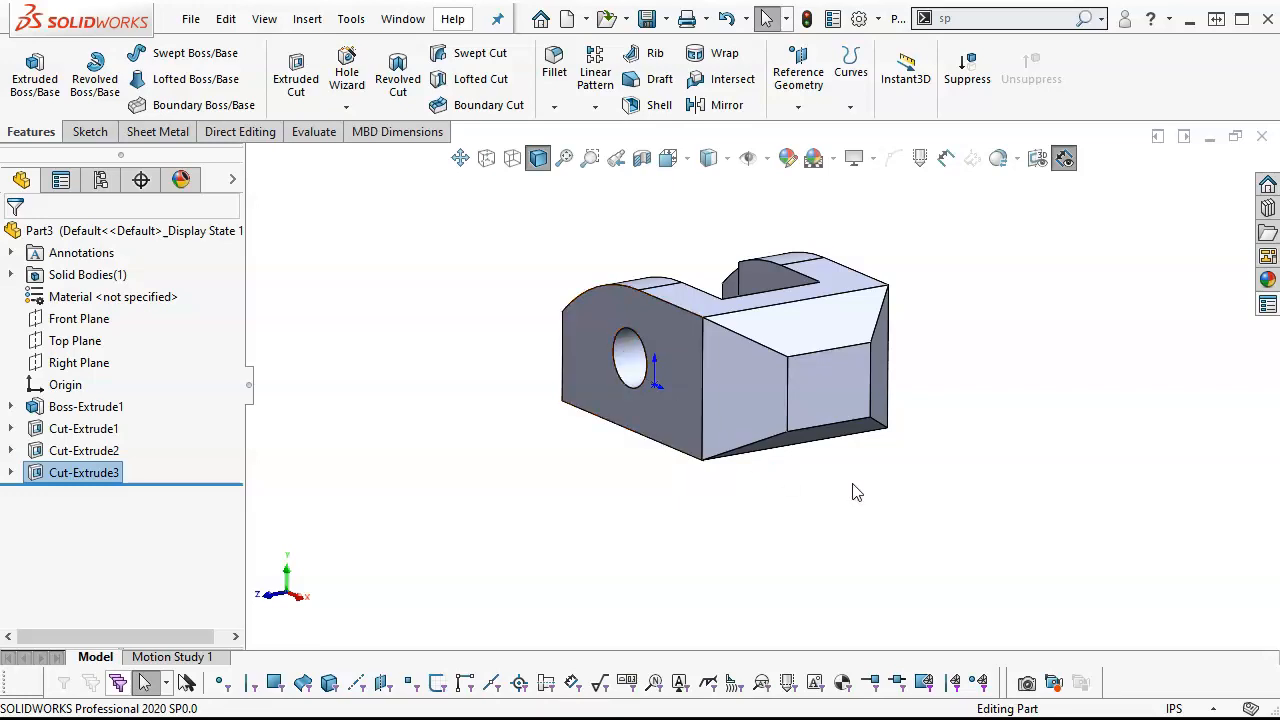
pyautogui.moveTo(944, 406); pyautogui.dragTo(950, 465, button='middle')
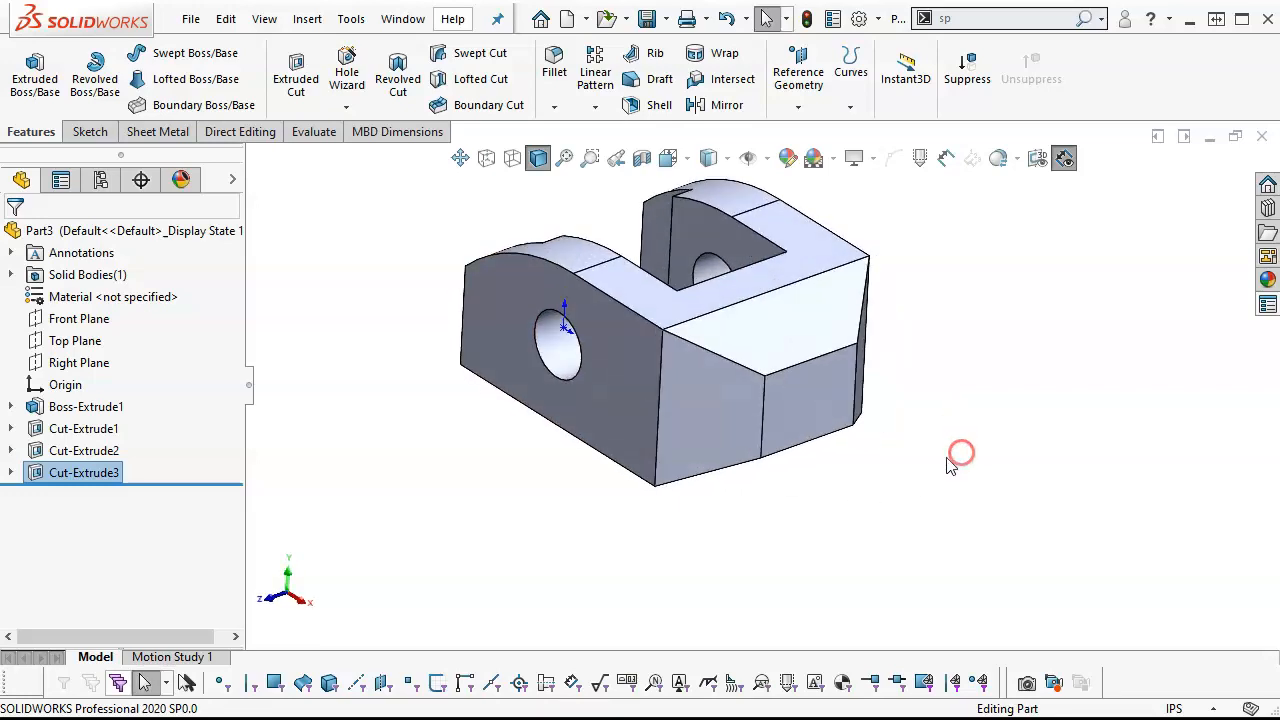
pyautogui.click(808, 415)
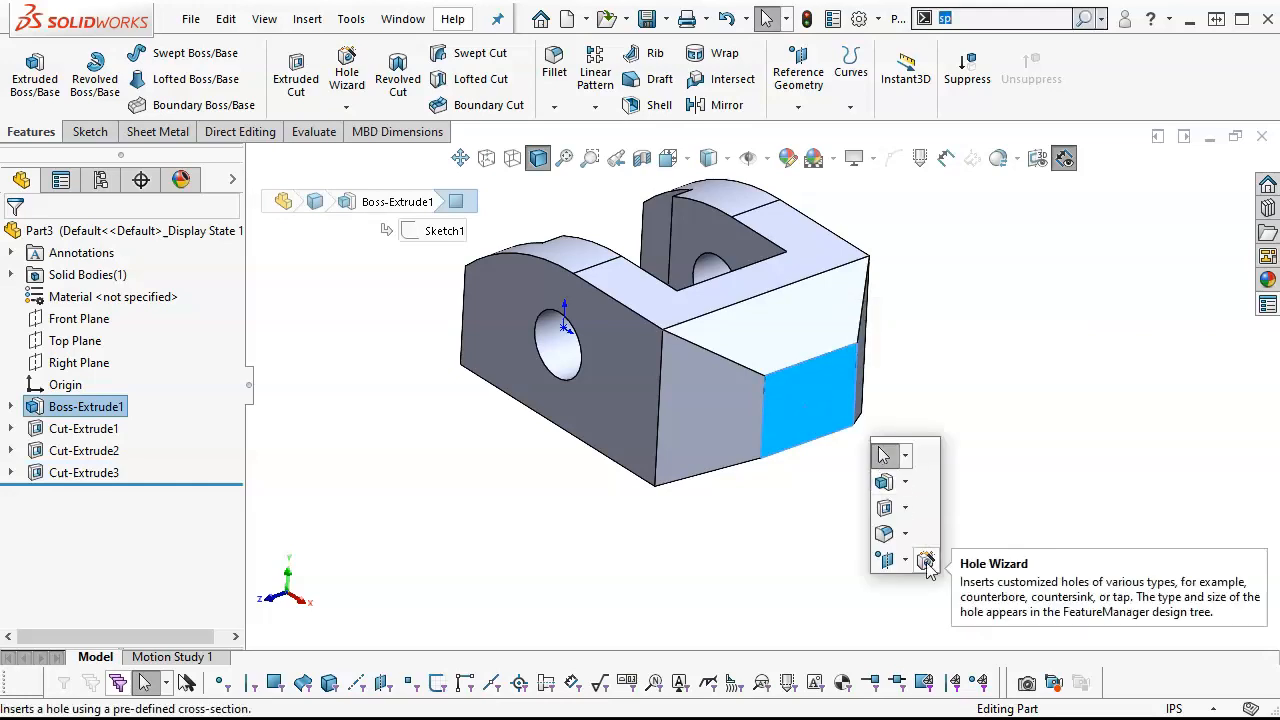
pyautogui.click(926, 562)
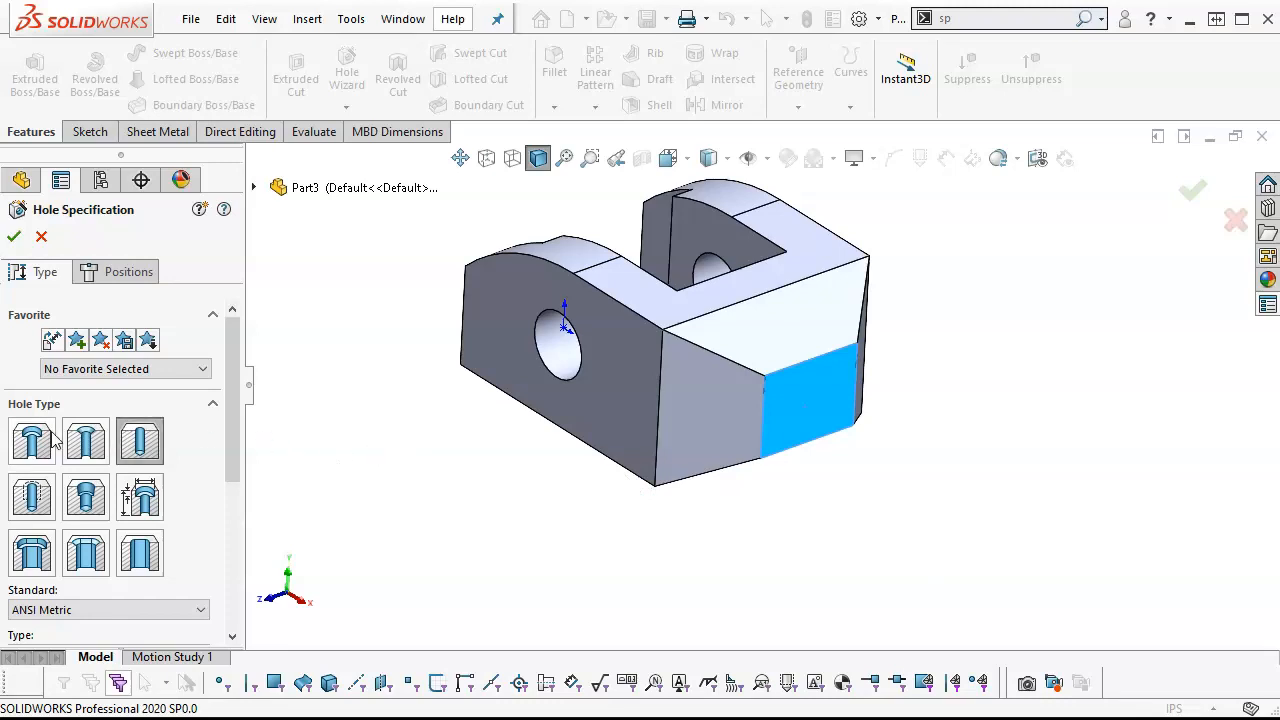
pyautogui.scroll(-3, 228, 490)
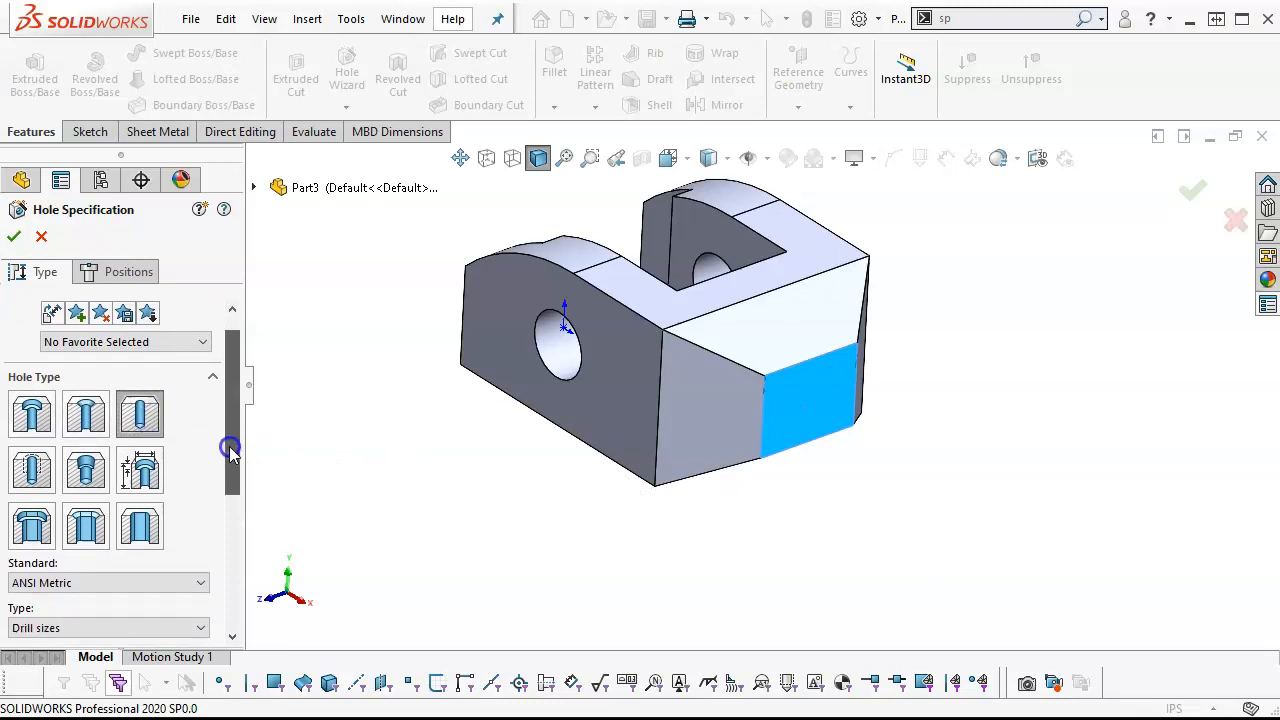
pyautogui.moveTo(228, 490); pyautogui.dragTo(223, 560)
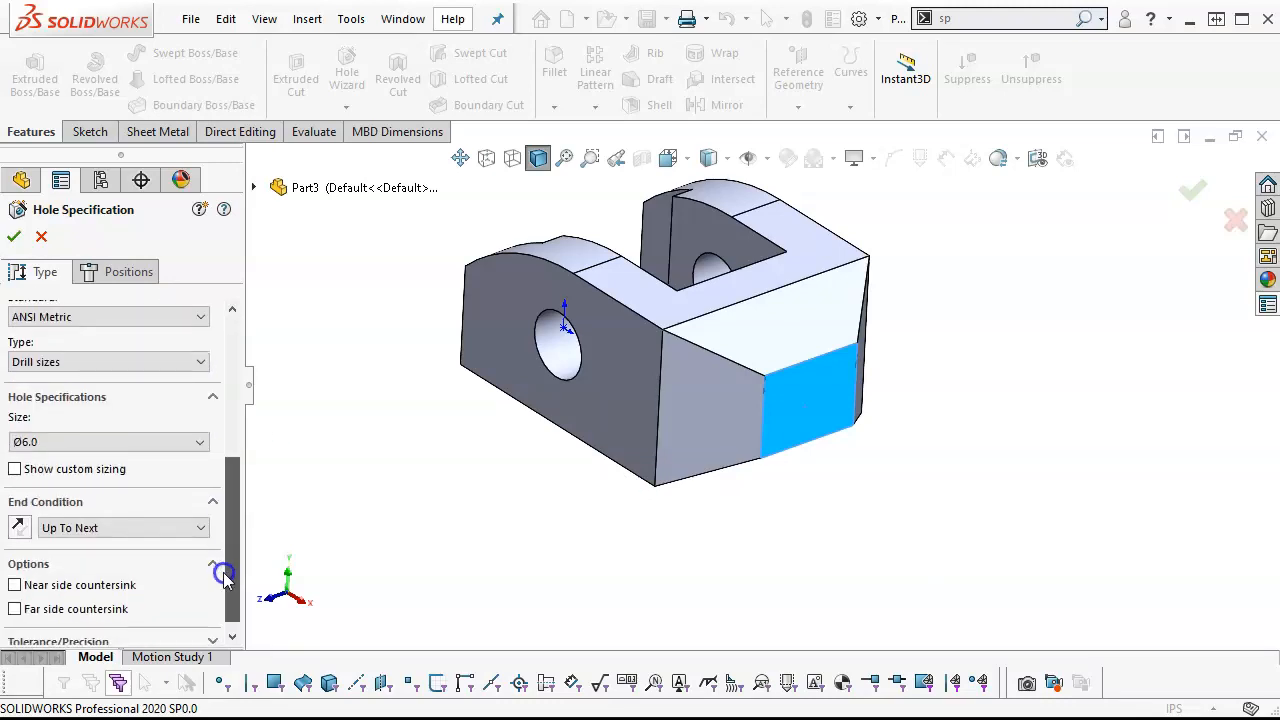
pyautogui.click(114, 317)
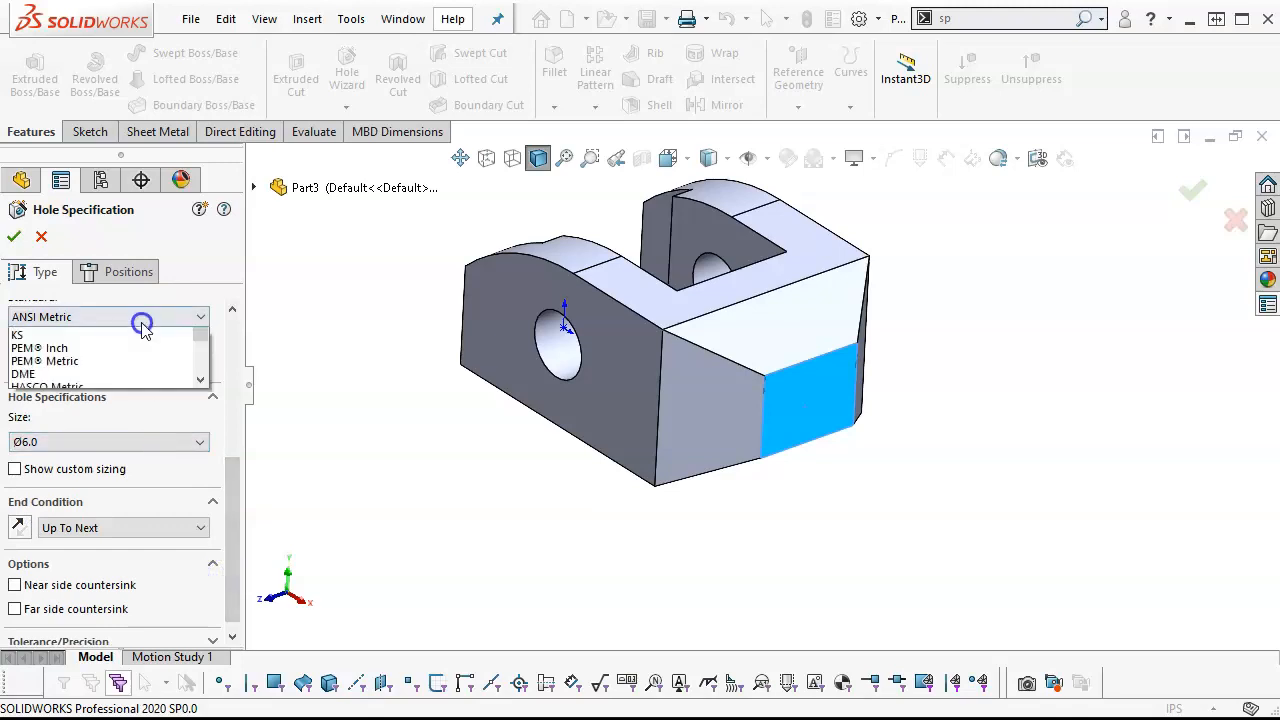
pyautogui.click(94, 337)
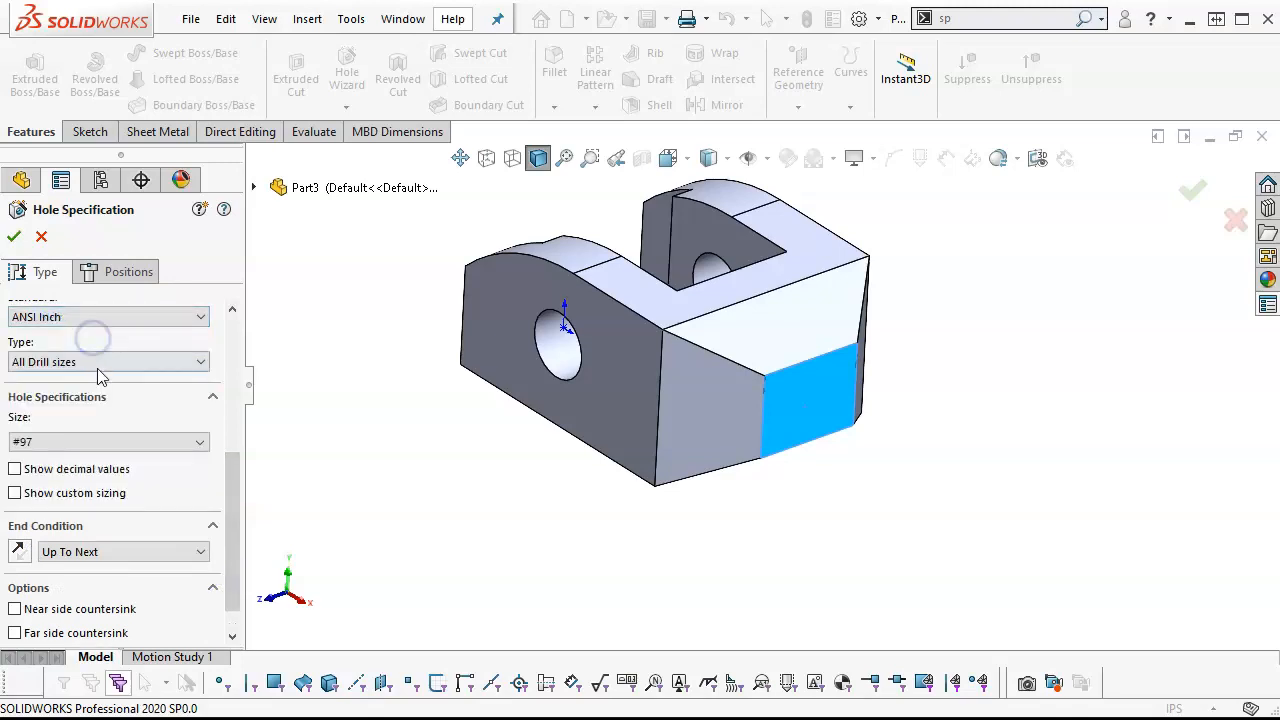
# Set the hole to Fractional Drill Sizes at 9/16 and show the sizes' decimal values.
pyautogui.click(91, 442)
pyautogui.click(90, 441)
pyautogui.click(78, 361)
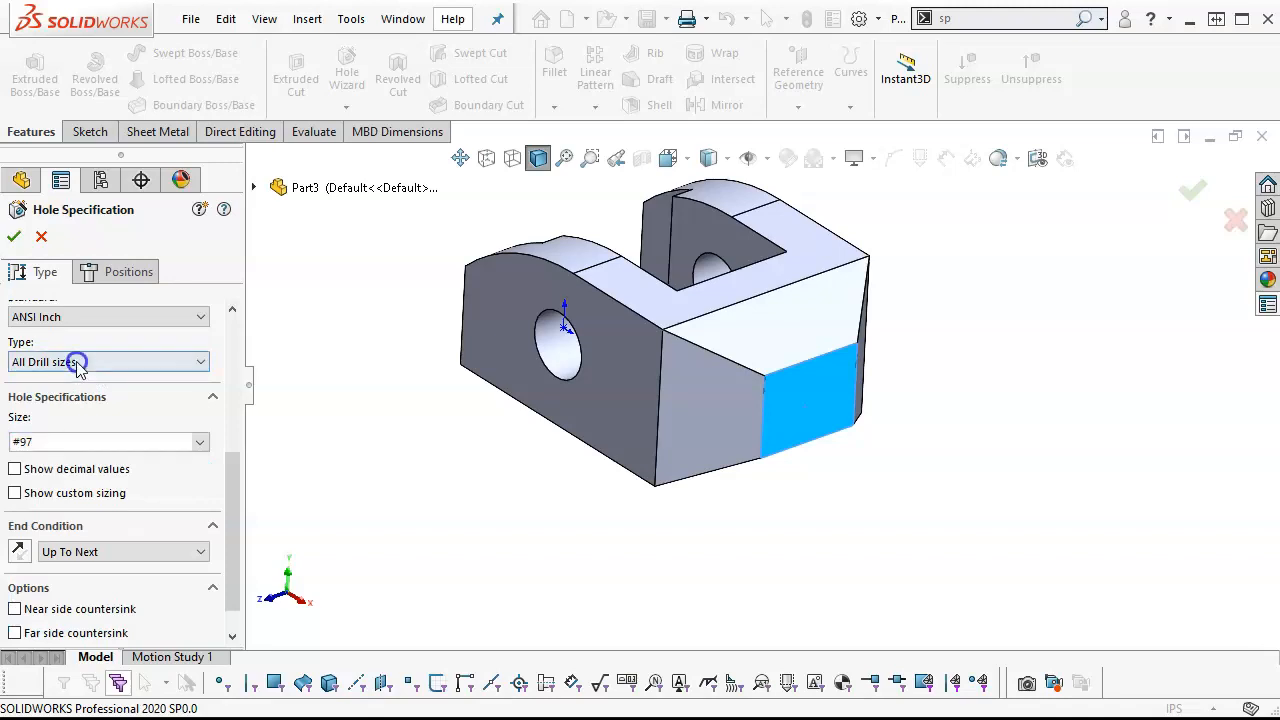
pyautogui.click(74, 406)
pyautogui.click(80, 441)
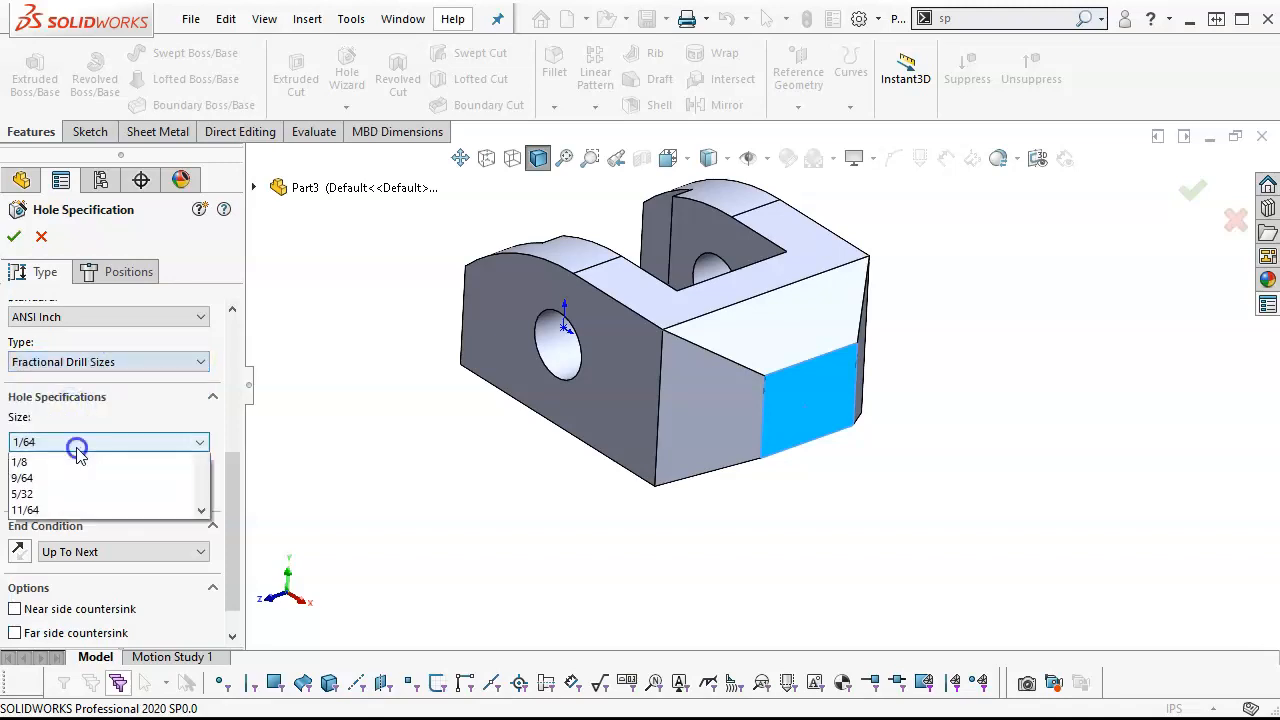
pyautogui.scroll(-2, 95, 585)
pyautogui.scroll(-2, 93, 585)
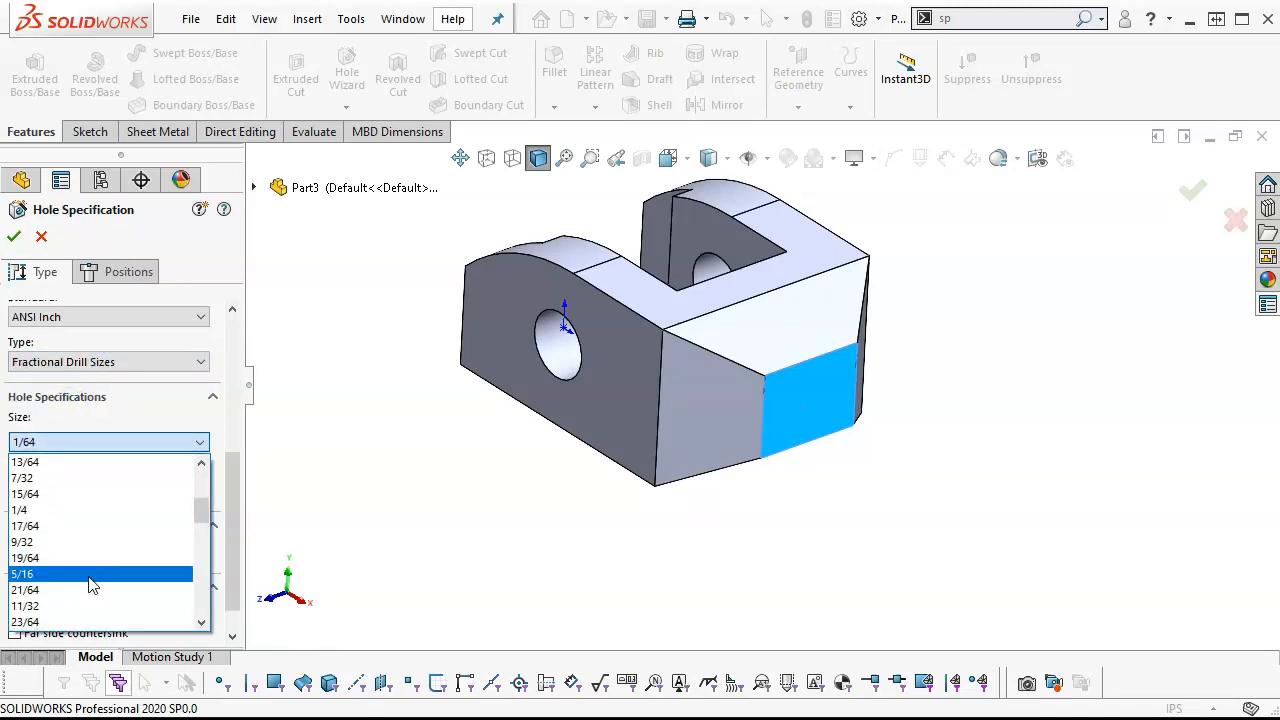
pyautogui.scroll(-2, 66, 578)
pyautogui.scroll(-3, 60, 545)
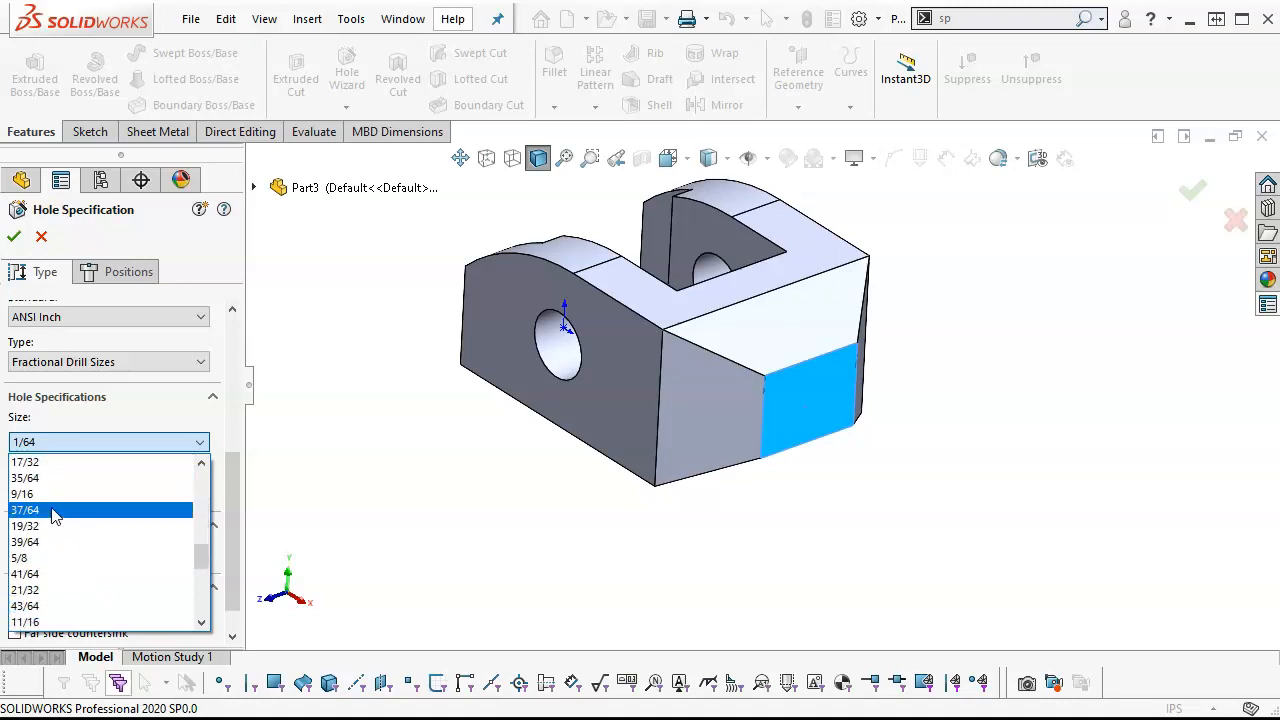
pyautogui.click(48, 494)
pyautogui.click(14, 470)
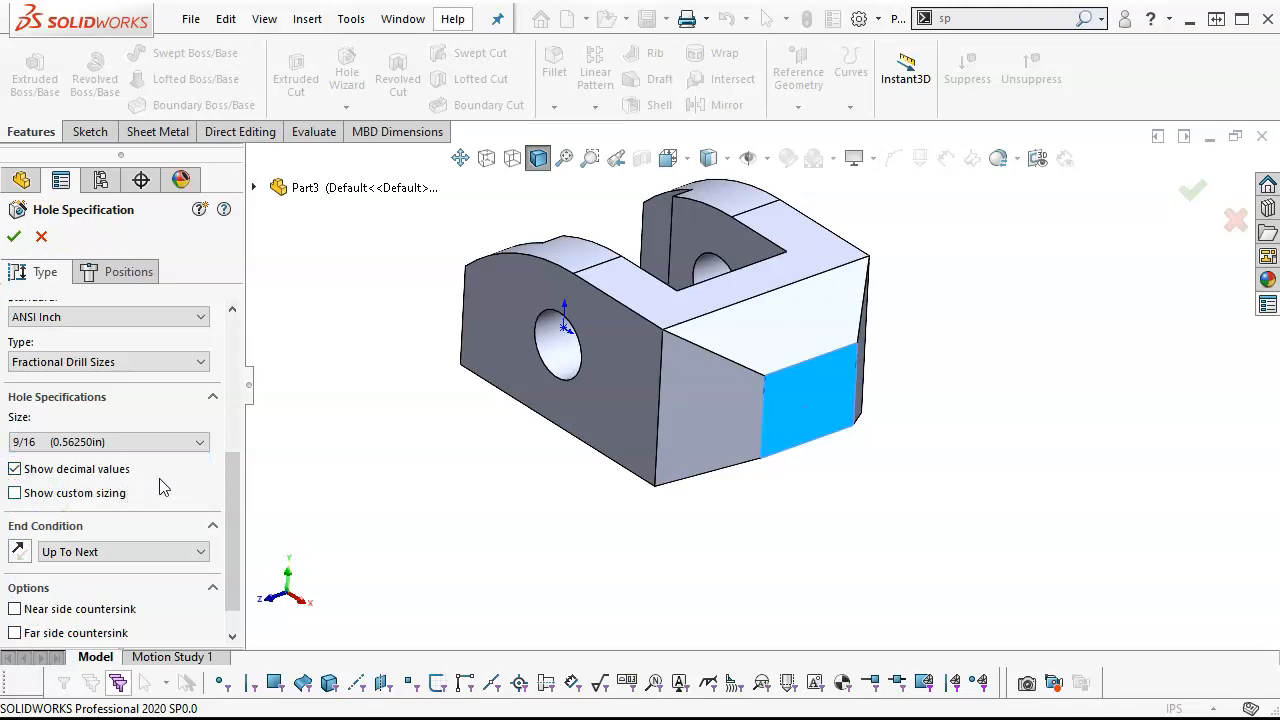
pyautogui.click(200, 443)
pyautogui.click(201, 445)
# Set the hole's end condition to Blind with a depth of 0.5 in.
pyautogui.click(170, 553)
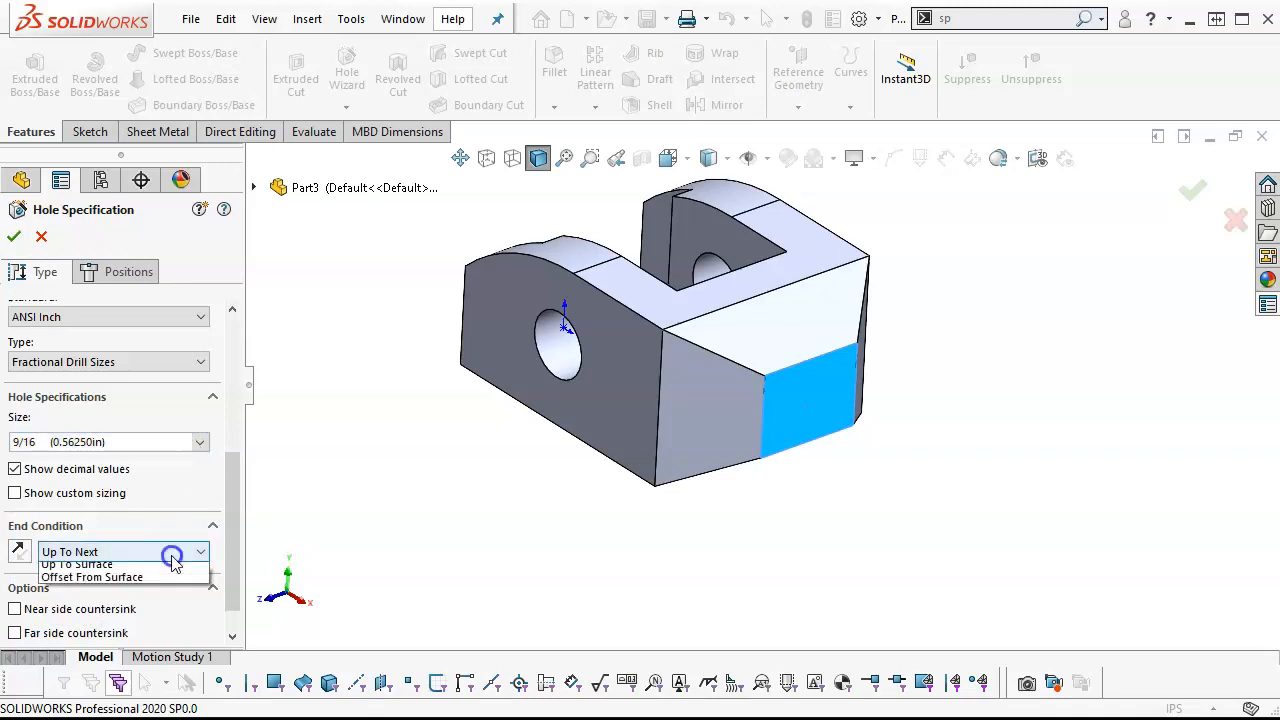
pyautogui.click(190, 570)
pyautogui.scroll(-2, 230, 492)
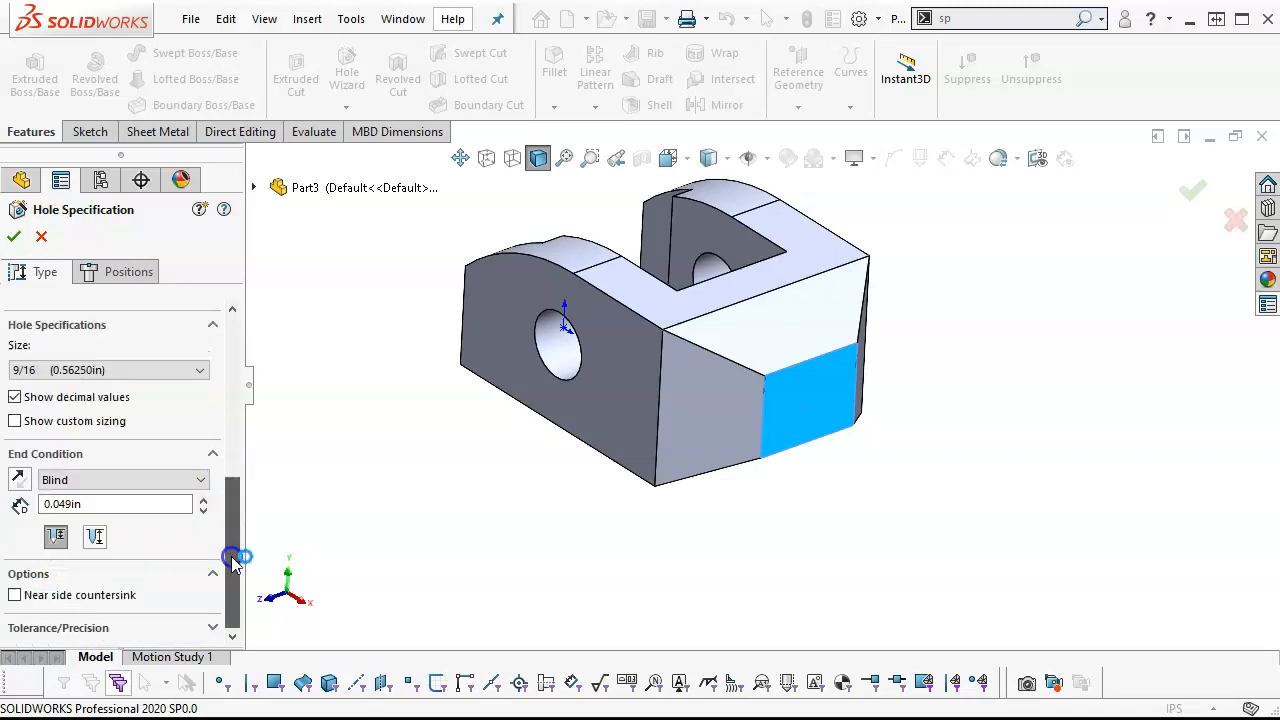
pyautogui.click(56, 540)
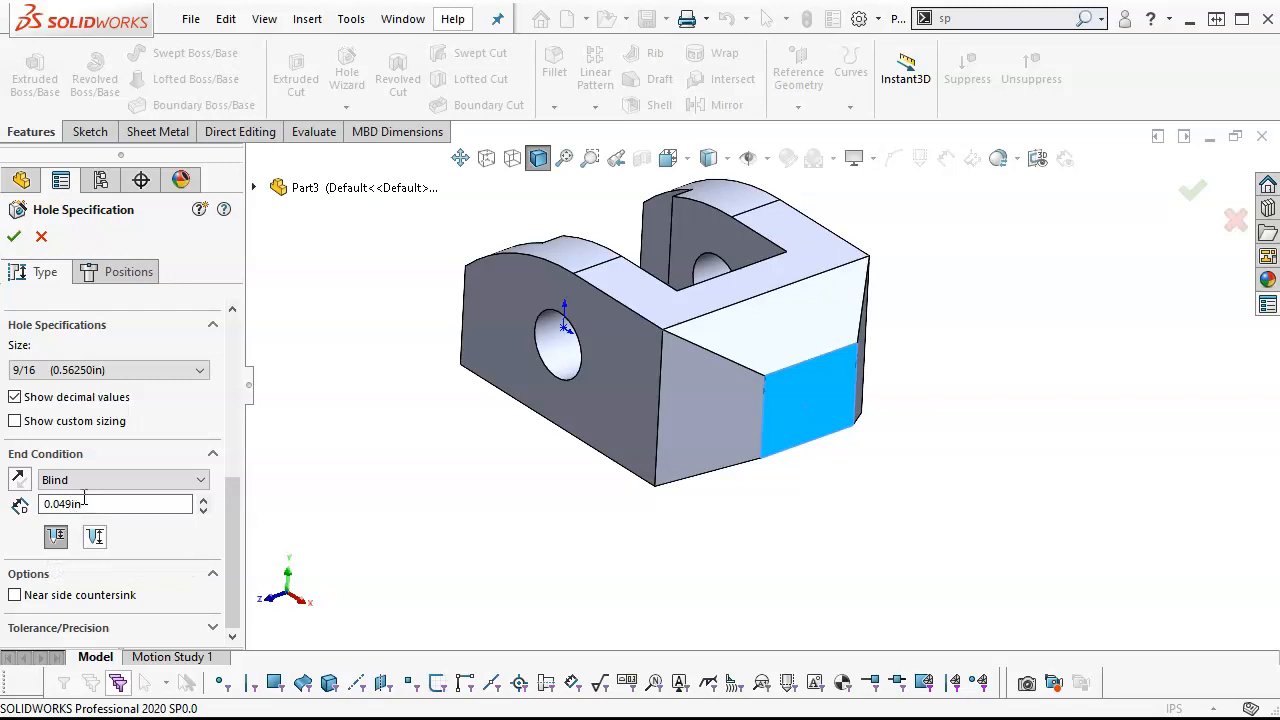
pyautogui.doubleClick(84, 503)
pyautogui.write('.')
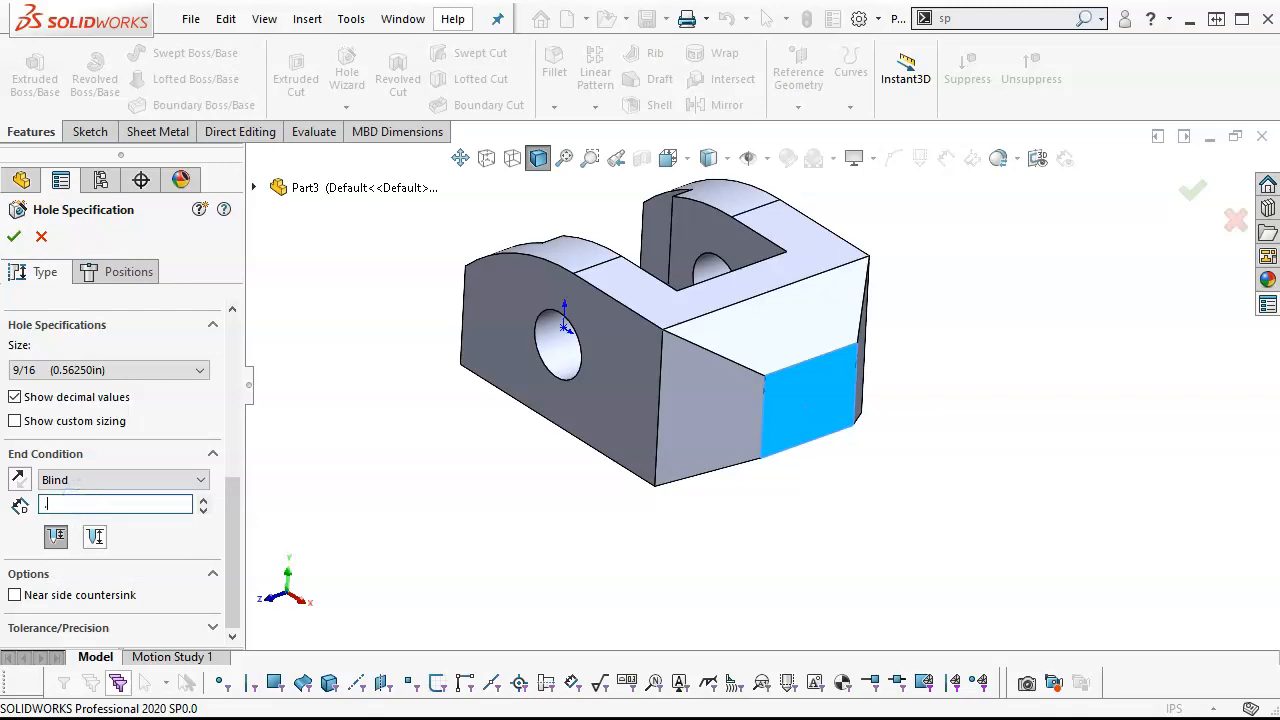
pyautogui.write('5')
pyautogui.press('Return')
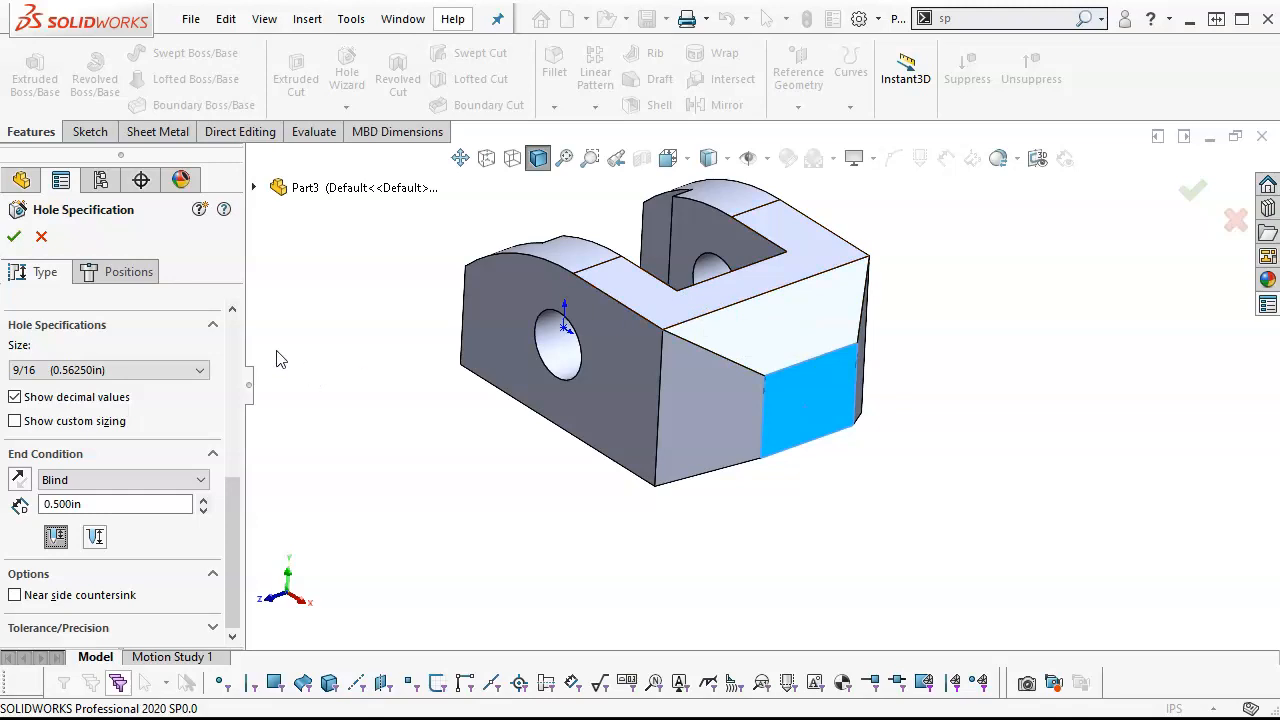
# Place the hole's center point on the small flat end face and make it vertical with the origin.
pyautogui.click(125, 272)
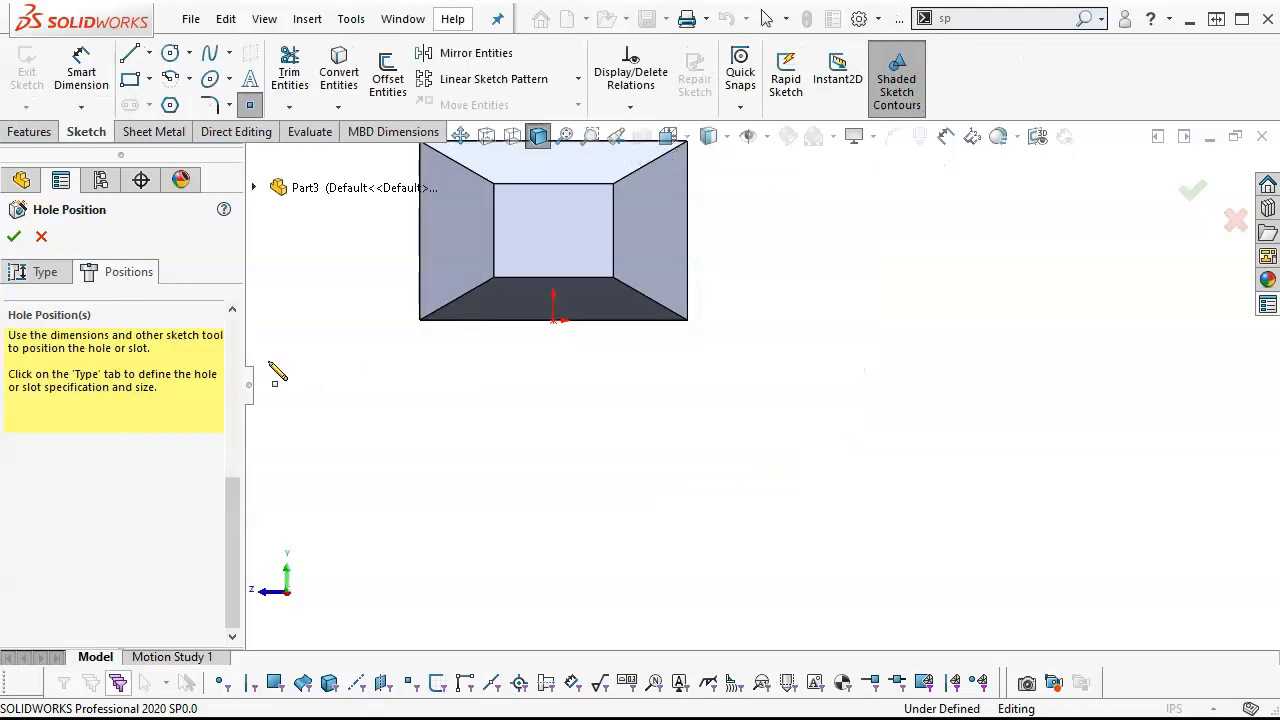
pyautogui.click(553, 230)
pyautogui.rightClick(772, 255)
pyautogui.click(832, 268)
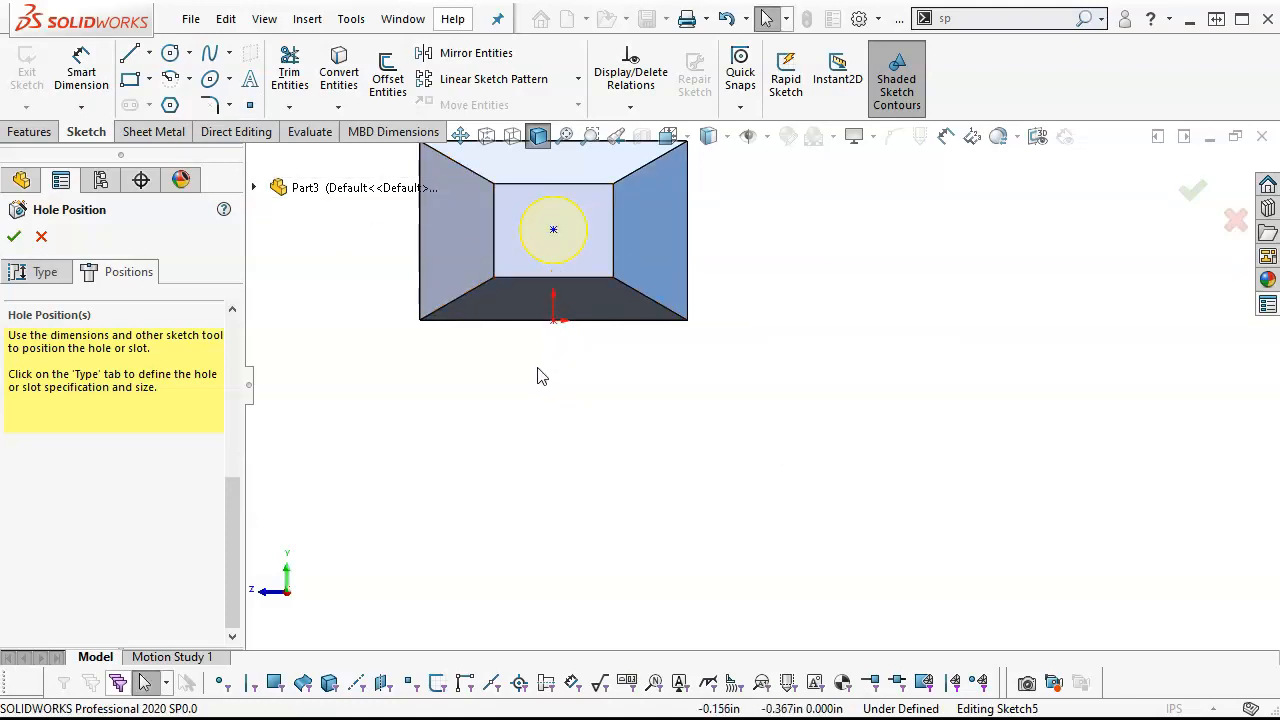
pyautogui.click(553, 320)
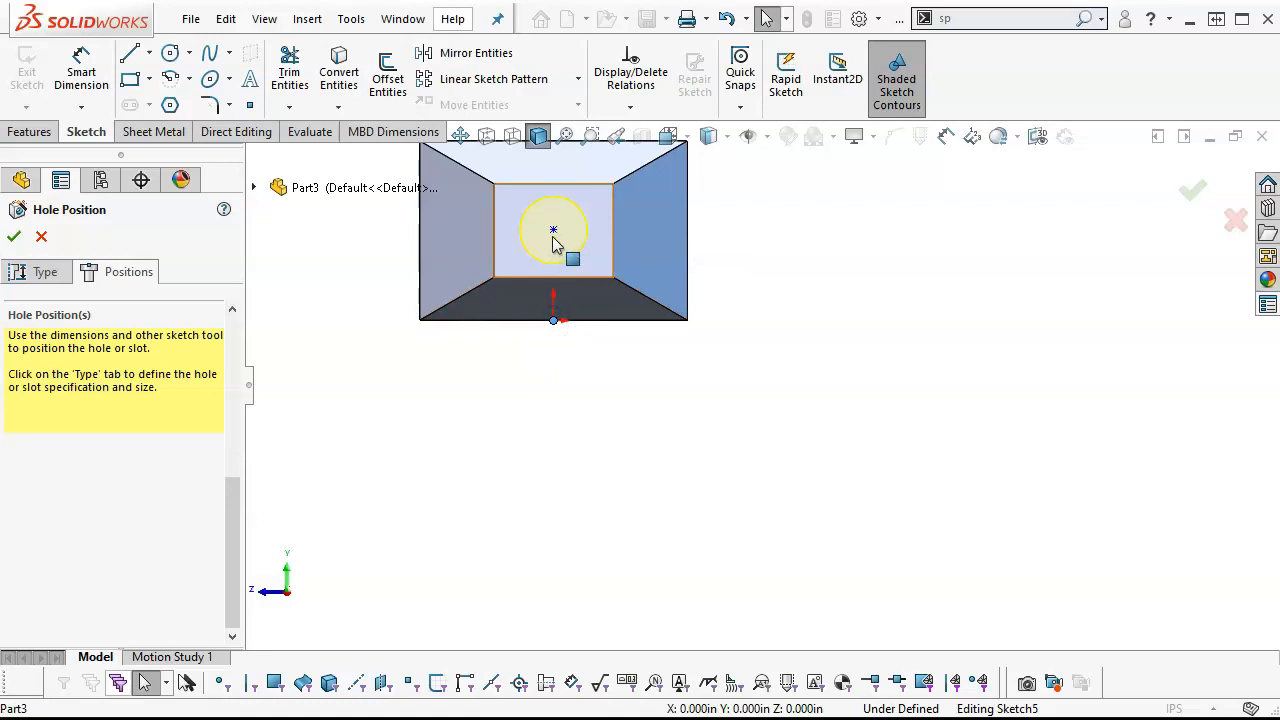
pyautogui.keyDown('ctrl'); pyautogui.click(553, 231); pyautogui.keyUp('ctrl')
pyautogui.click(636, 148)
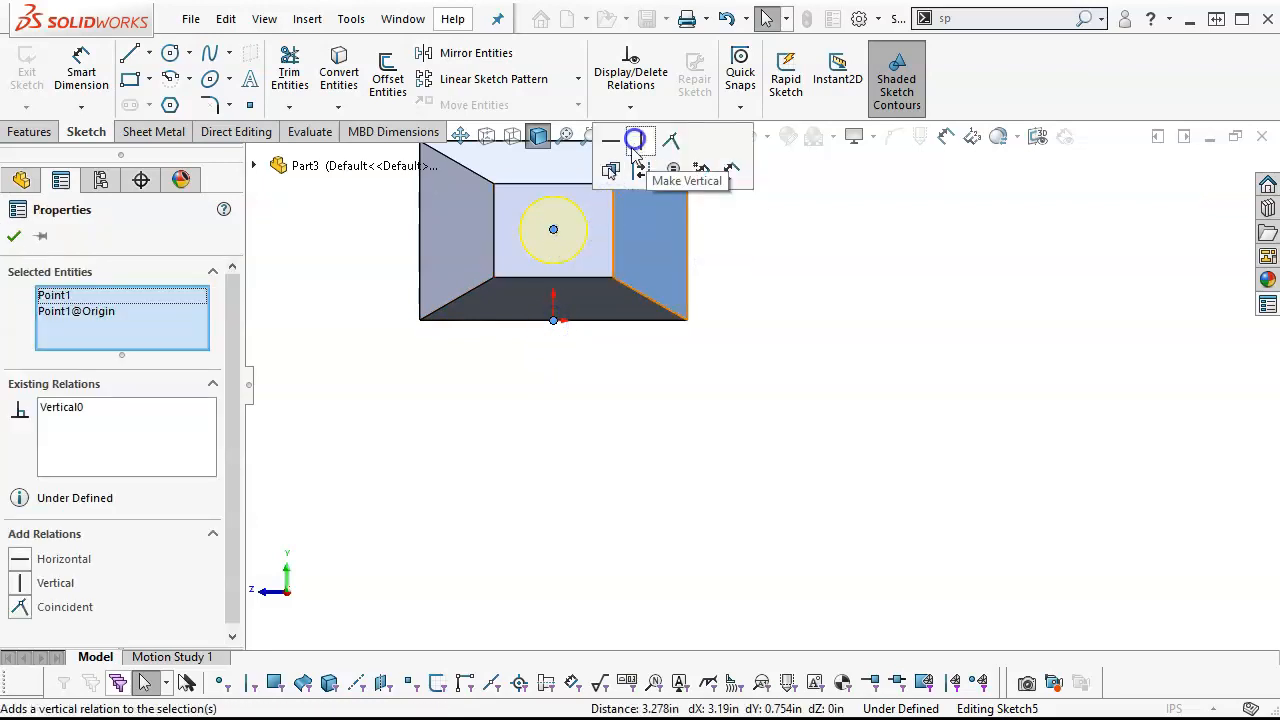
# Dimension the hole's center point 0.75 in above the origin and finish the hole.
pyautogui.click(81, 65)
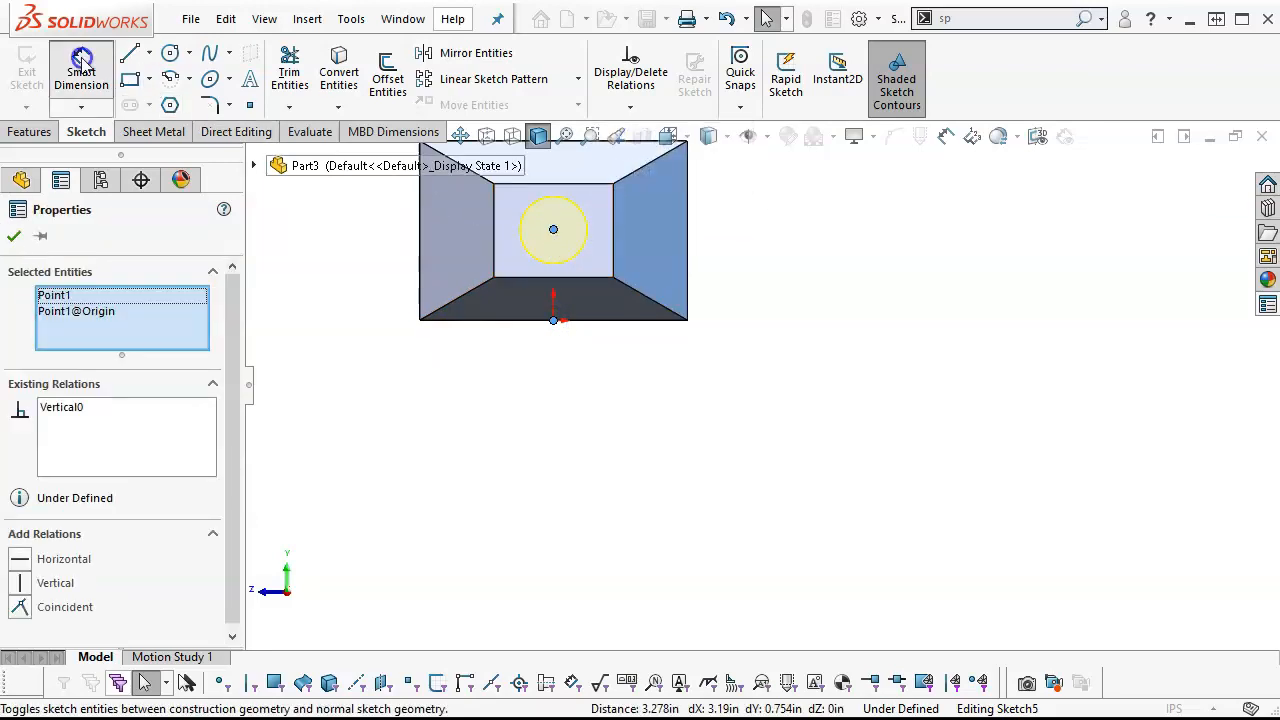
pyautogui.click(555, 233)
pyautogui.click(555, 321)
pyautogui.click(748, 285)
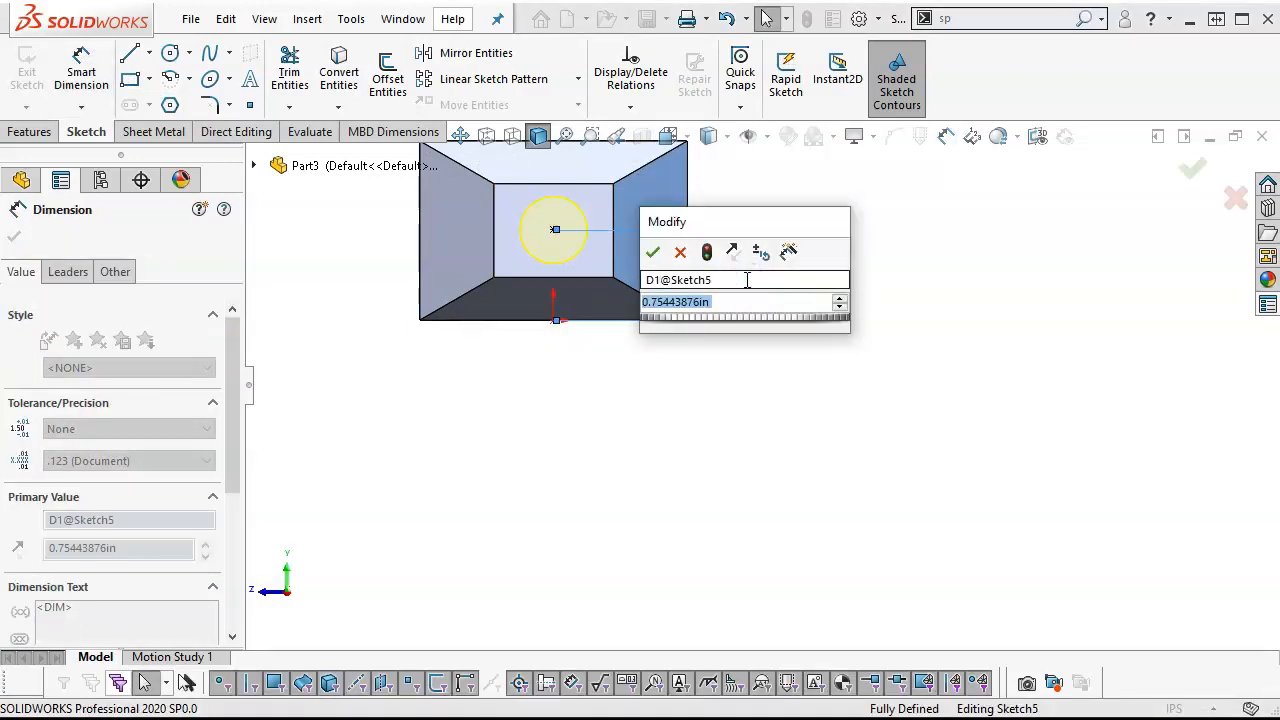
pyautogui.write('.75')
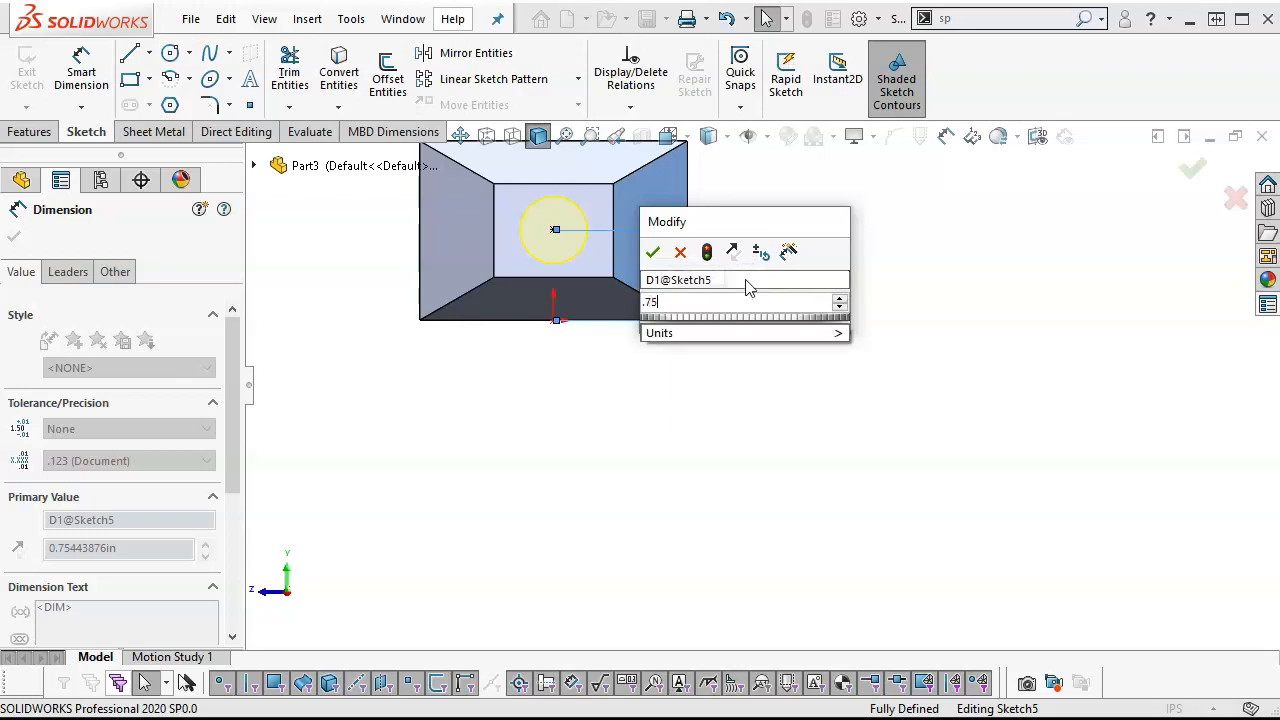
pyautogui.press('Return')
pyautogui.rightClick(776, 292)
pyautogui.click(834, 356)
pyautogui.scroll(3, 837, 354)
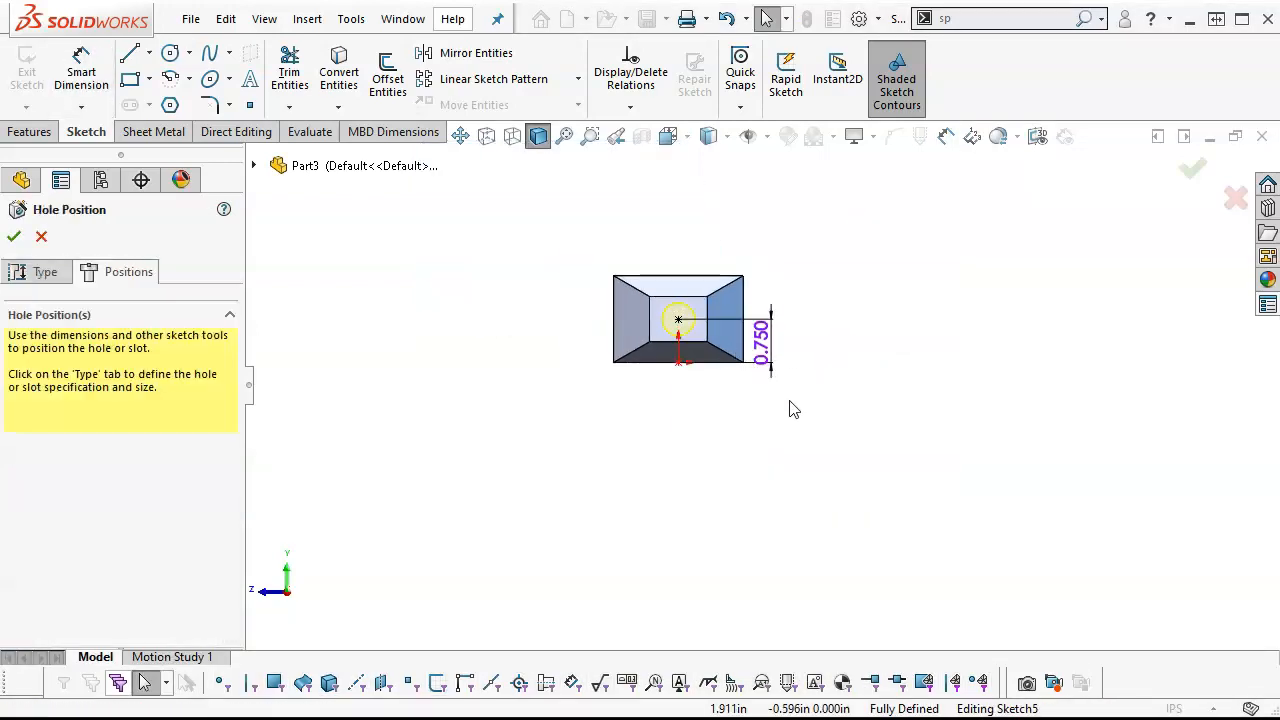
pyautogui.hotkey('ctrl', '7')
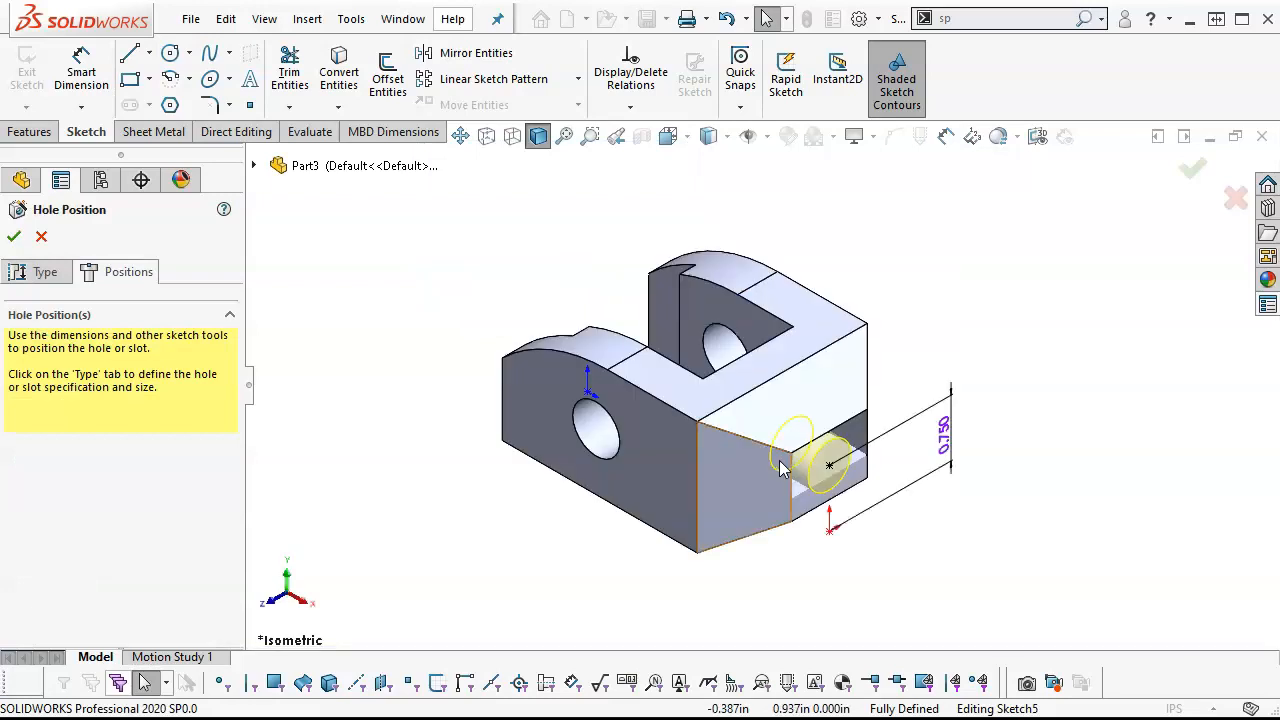
pyautogui.click(1192, 168)
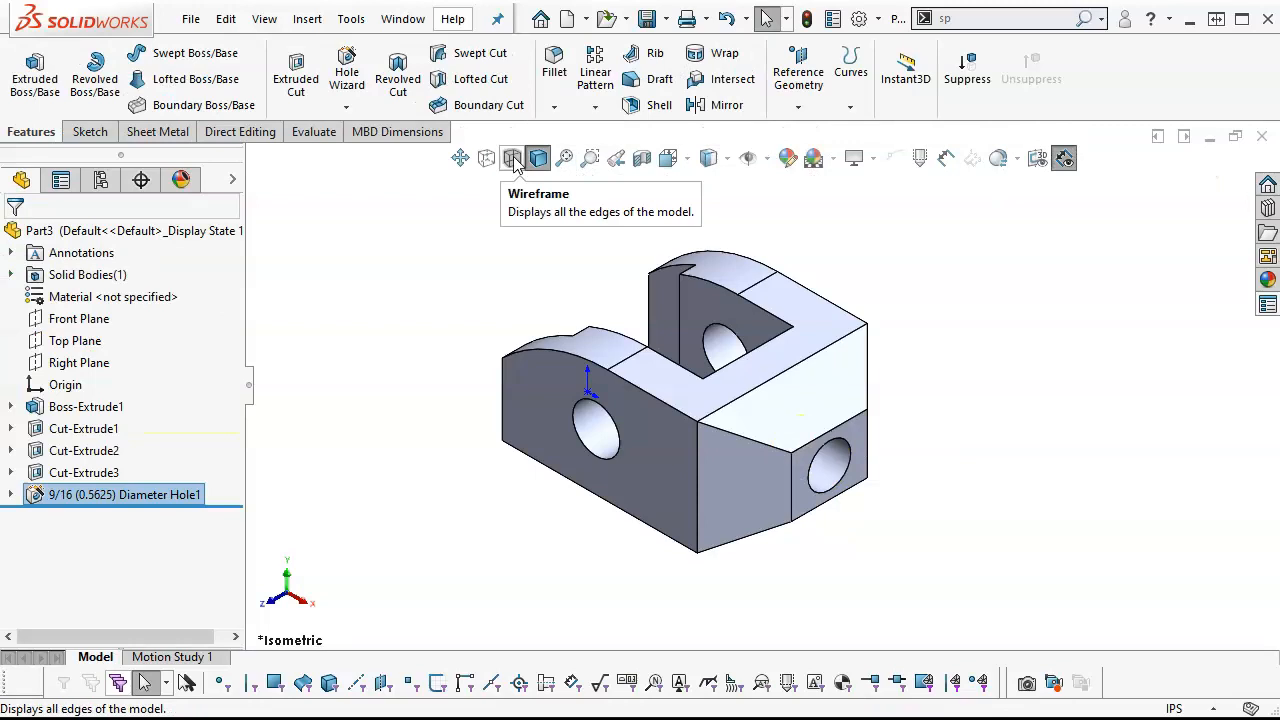
# Show the part with Hidden Lines Visible, examine the end hole's depth from several angles and return to the isometric view.
pyautogui.click(726, 160)
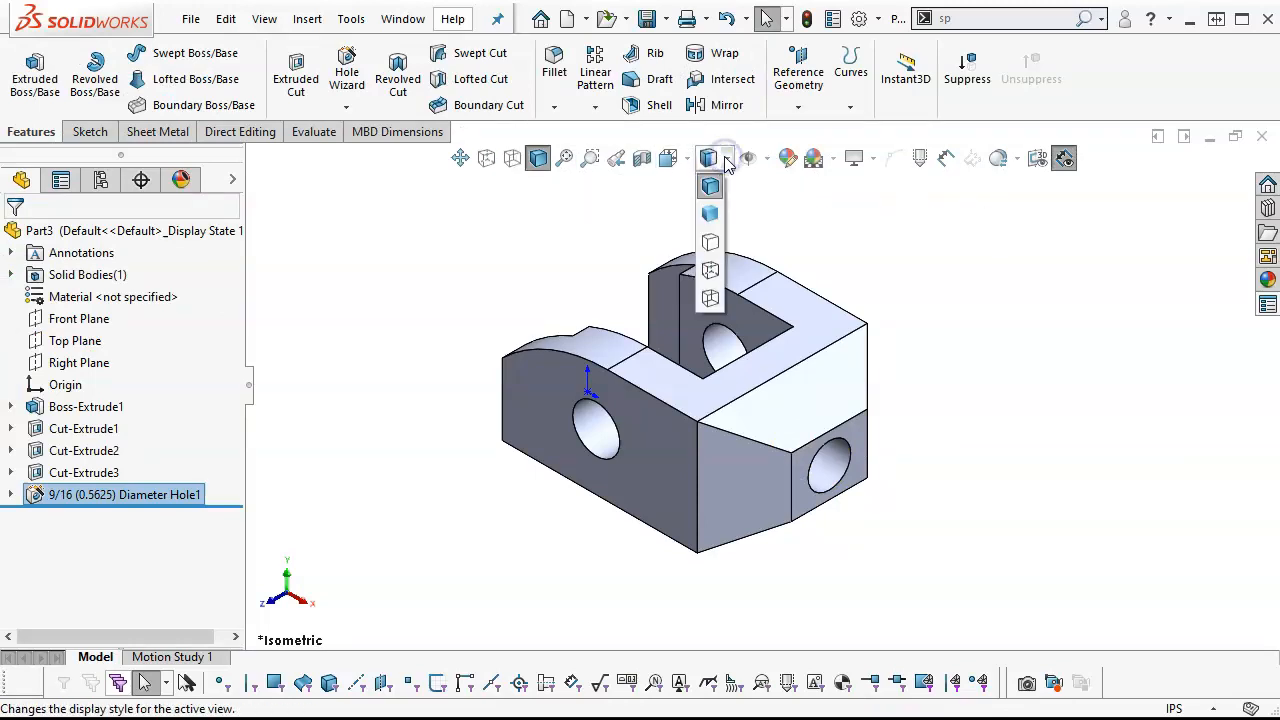
pyautogui.click(710, 272)
pyautogui.moveTo(940, 283); pyautogui.dragTo(971, 260, button='middle')
pyautogui.scroll(-3, 772, 424)
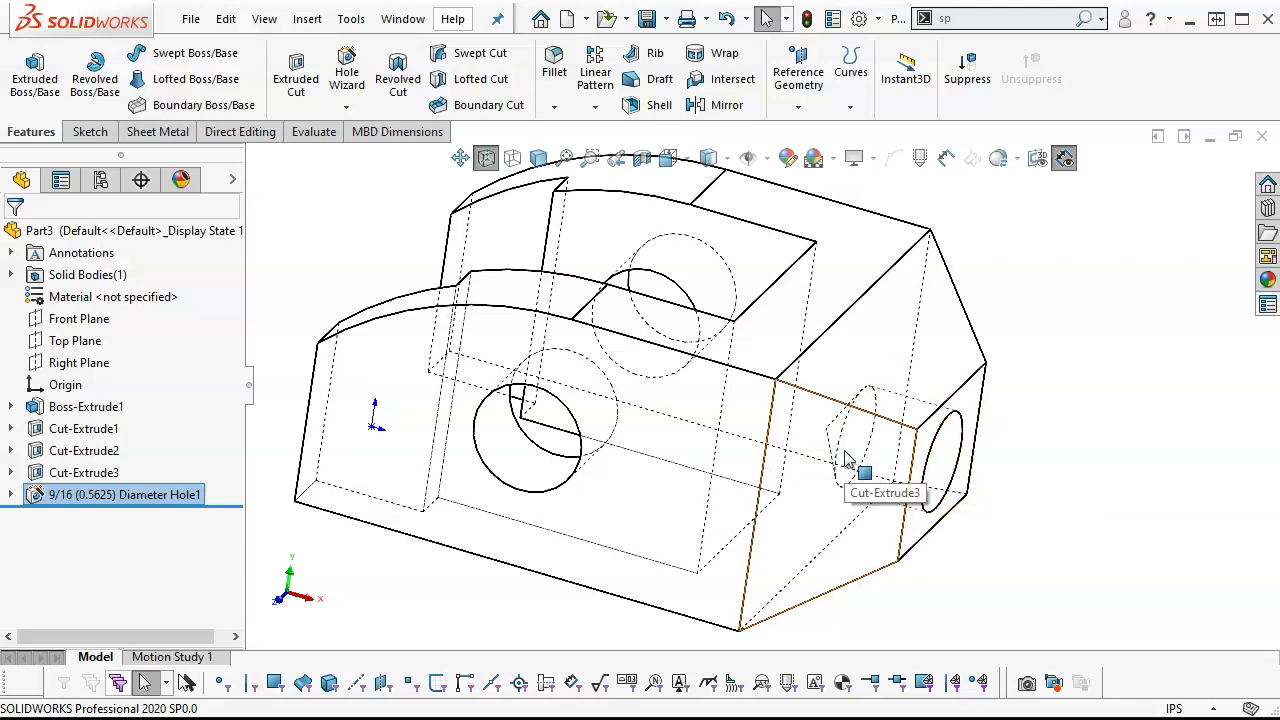
pyautogui.scroll(4, 952, 452)
pyautogui.moveTo(952, 452); pyautogui.dragTo(930, 538, button='middle')
pyautogui.scroll(-2, 934, 536)
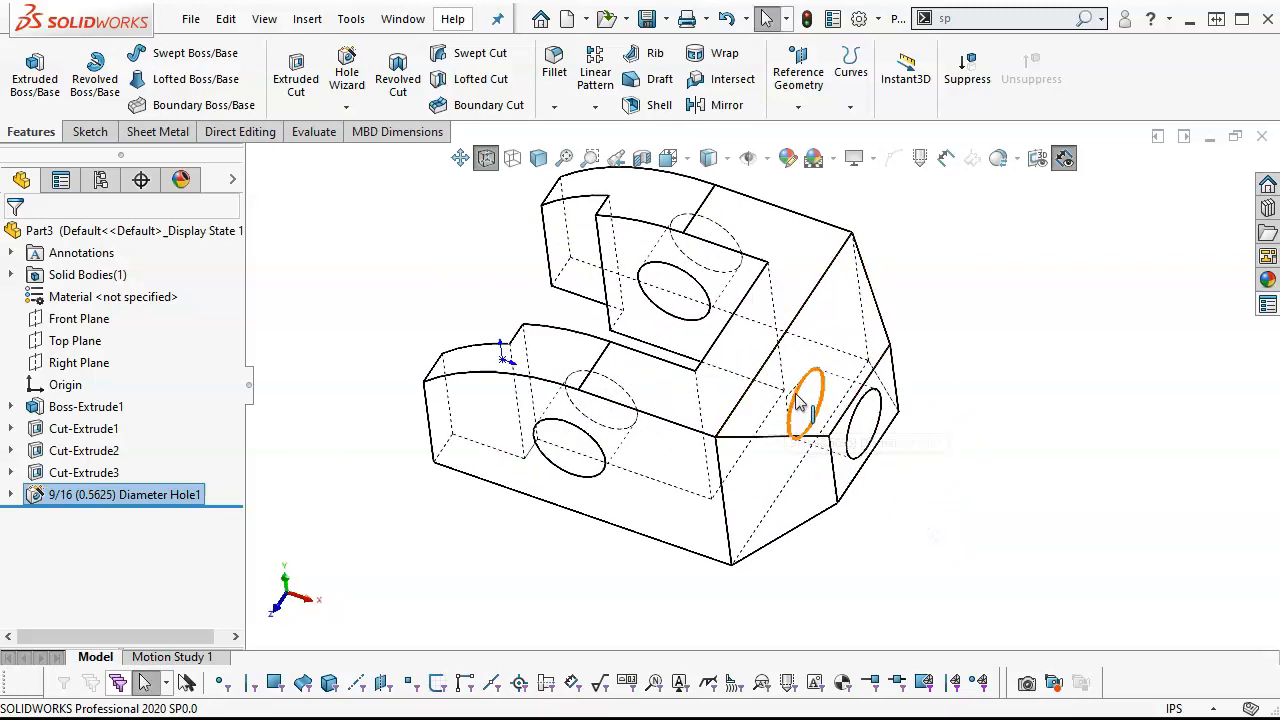
pyautogui.click(941, 541)
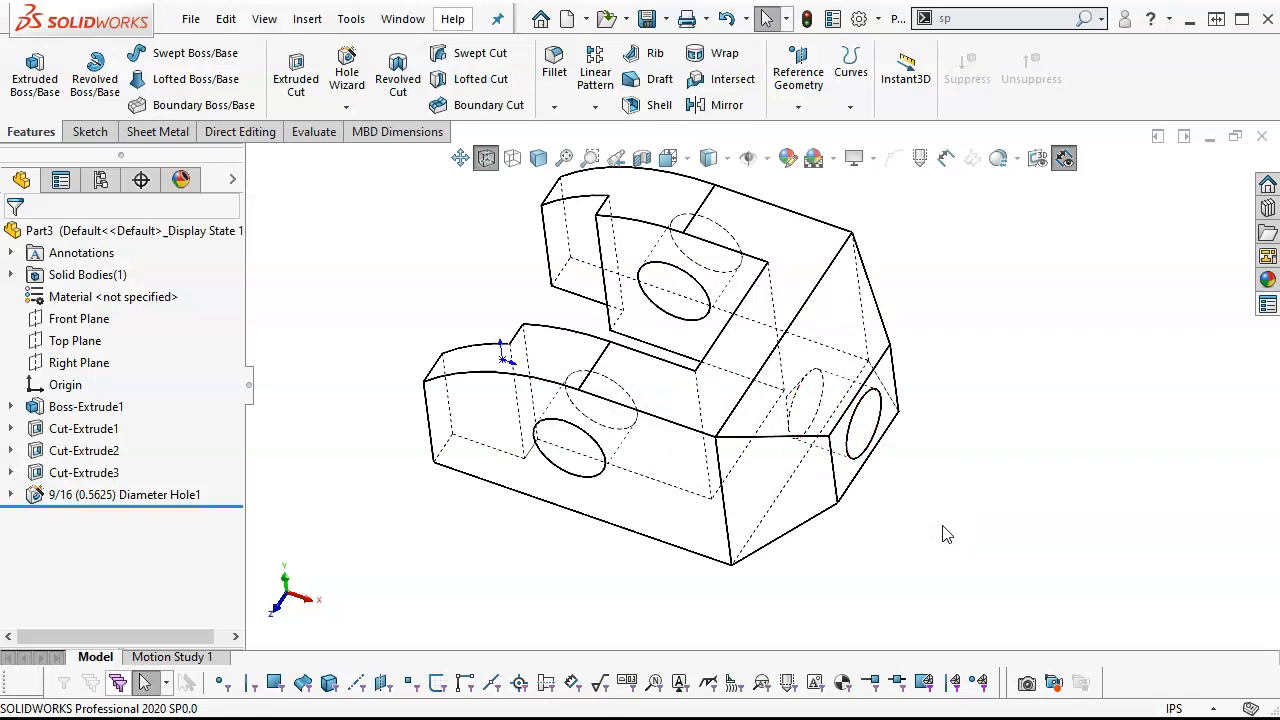
pyautogui.hotkey('ctrl', '7')
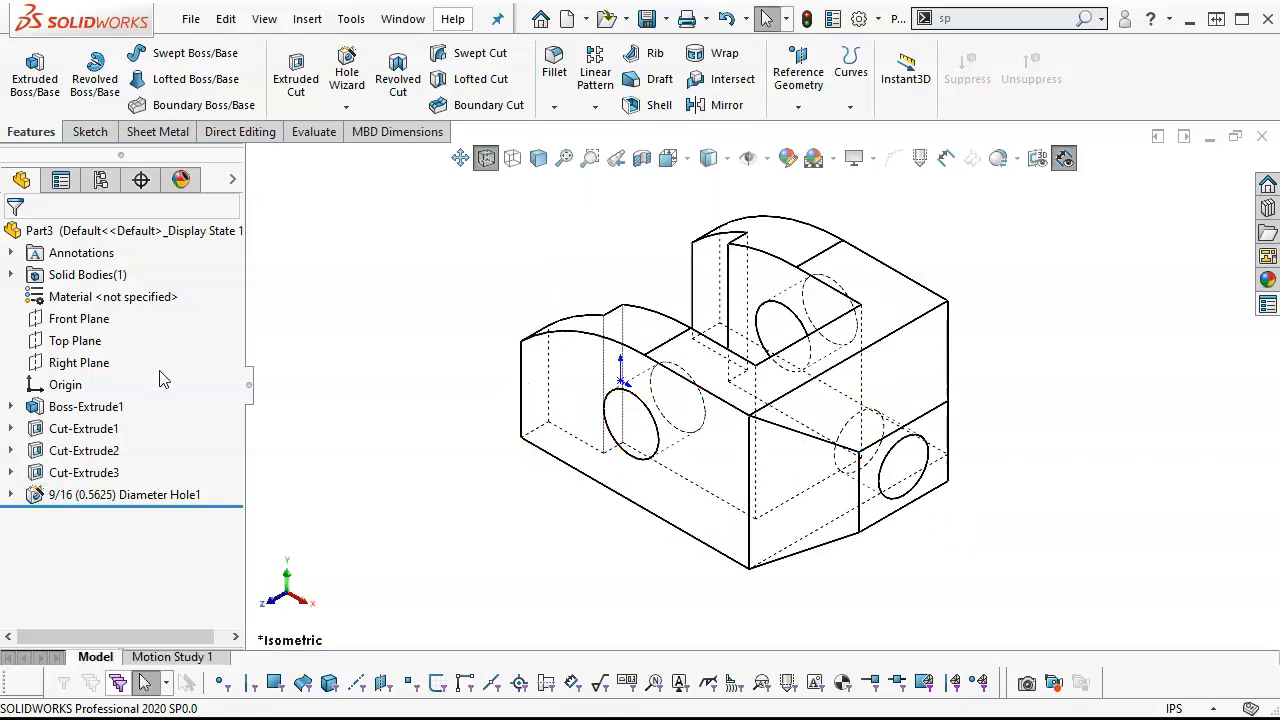
# Apply the AISI 1020 steel material to the part.
pyautogui.rightClick(88, 296)
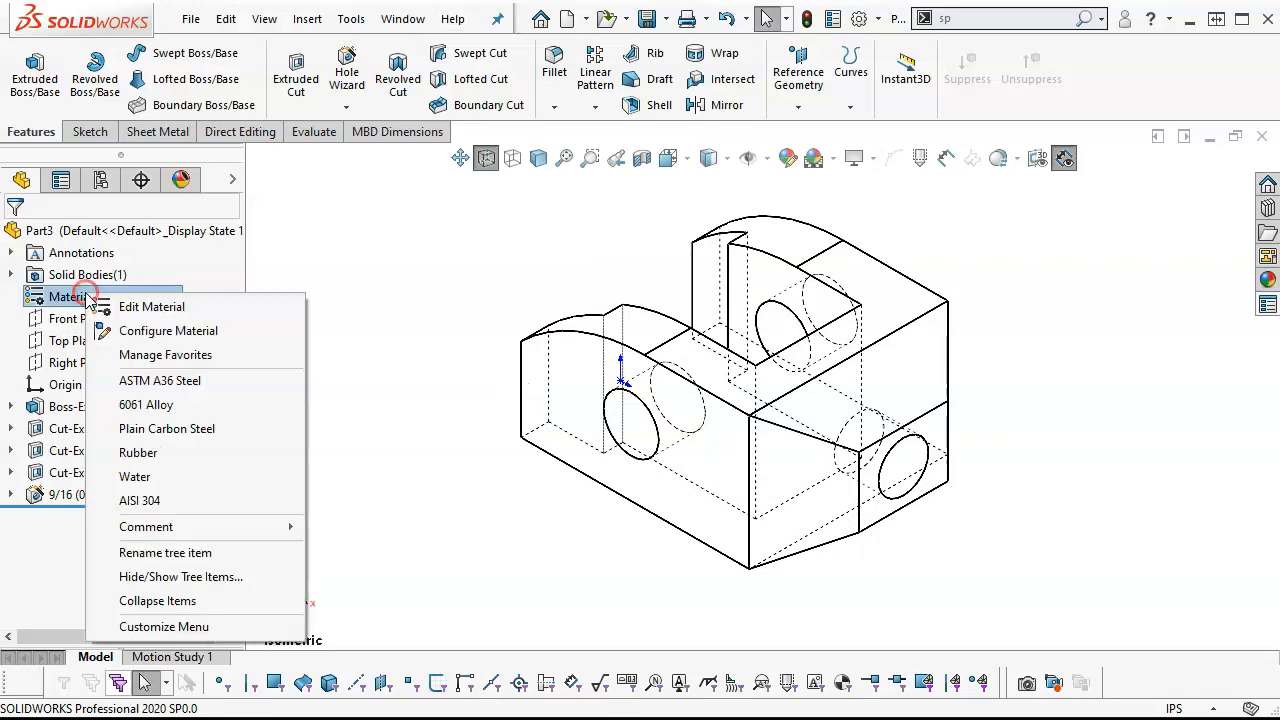
pyautogui.click(145, 307)
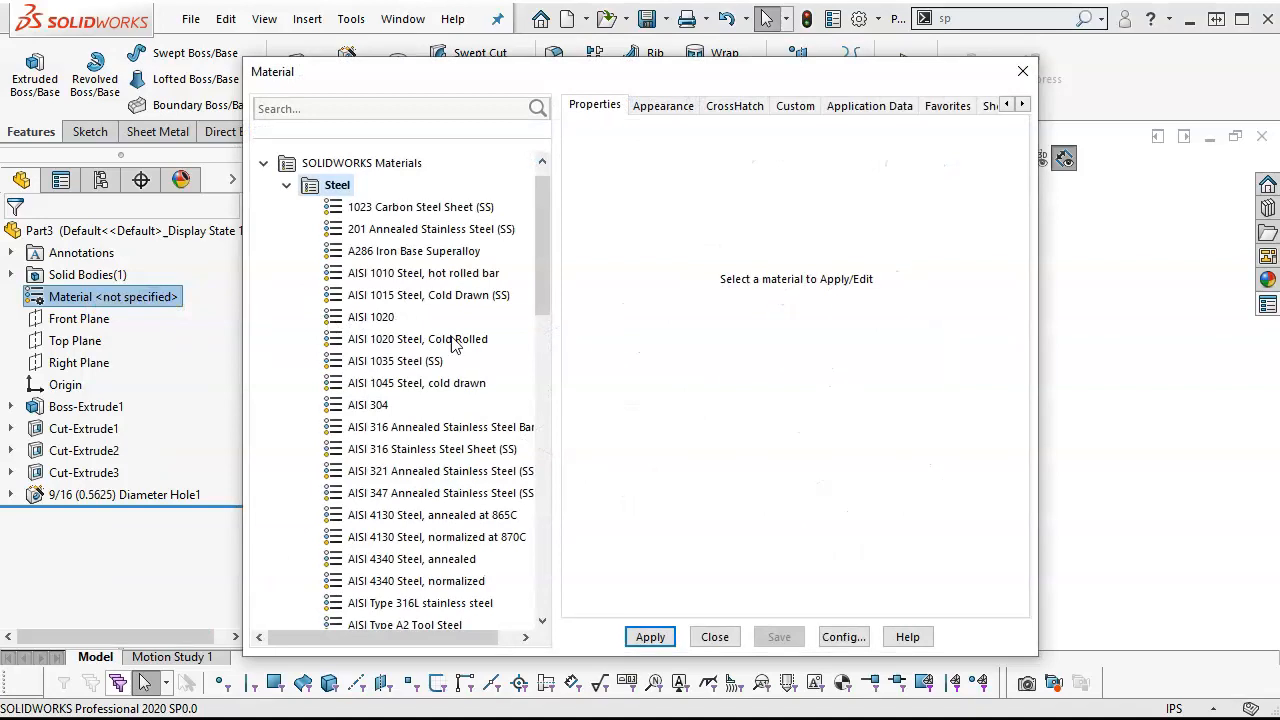
pyautogui.click(404, 317)
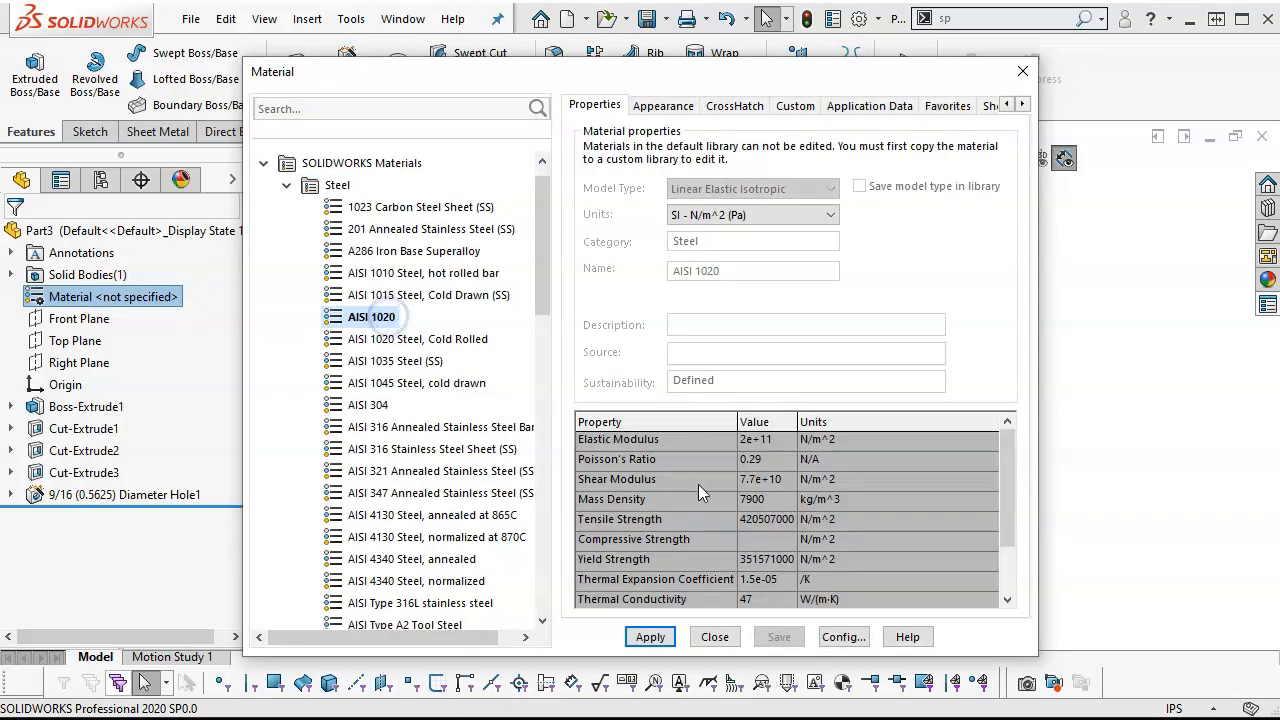
pyautogui.click(651, 637)
pyautogui.click(714, 638)
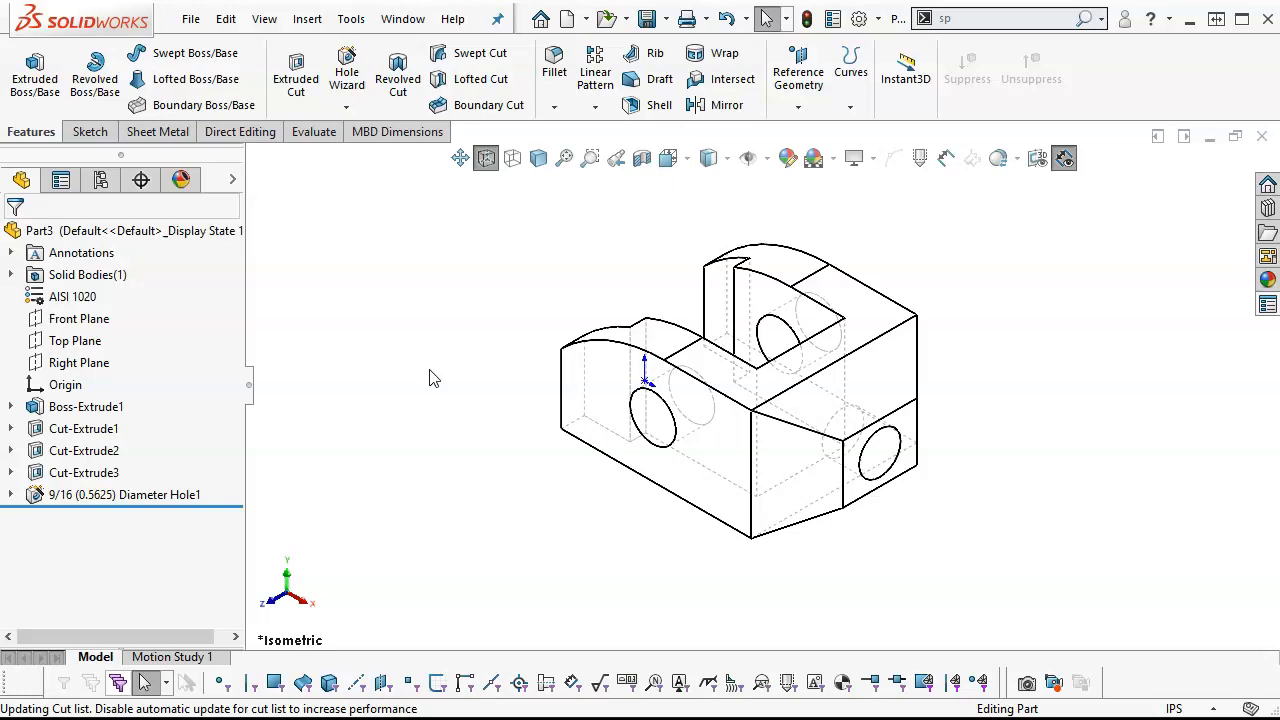
# Save the part as Figure663 Cam.SLDPRT in the T2x Parts folder.
pyautogui.click(647, 20)
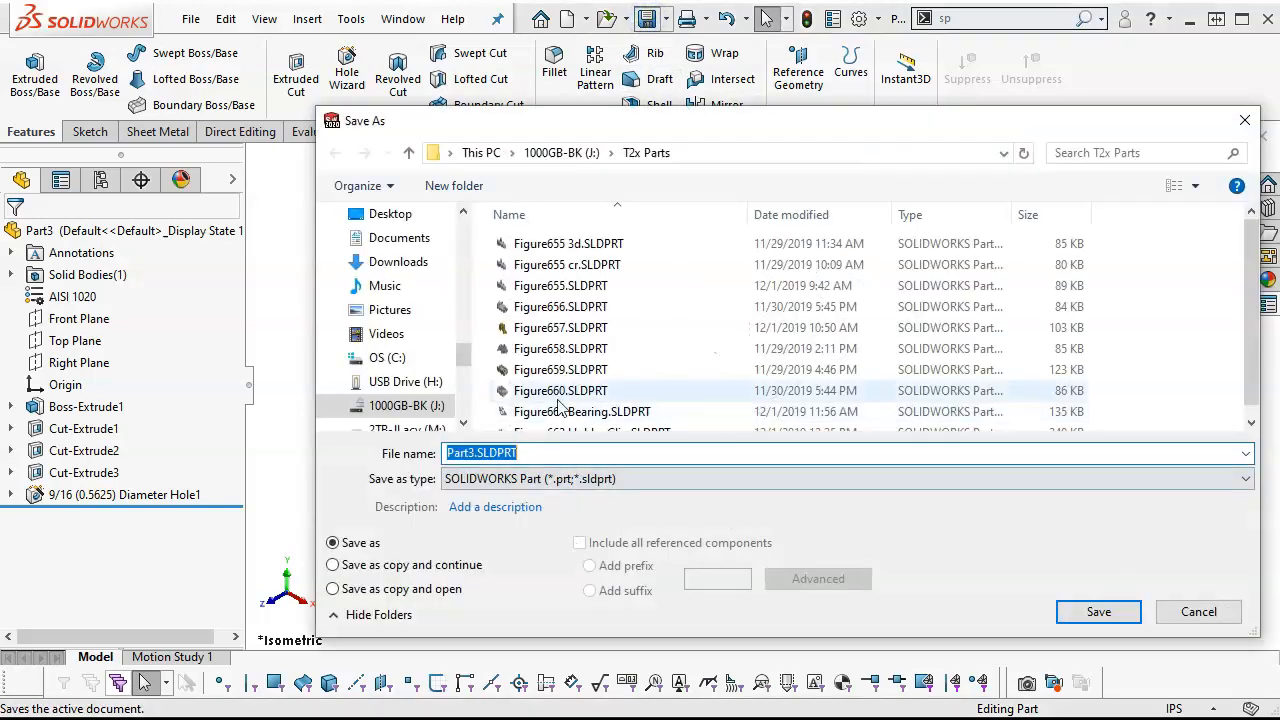
pyautogui.click(558, 391)
pyautogui.doubleClick(492, 453)
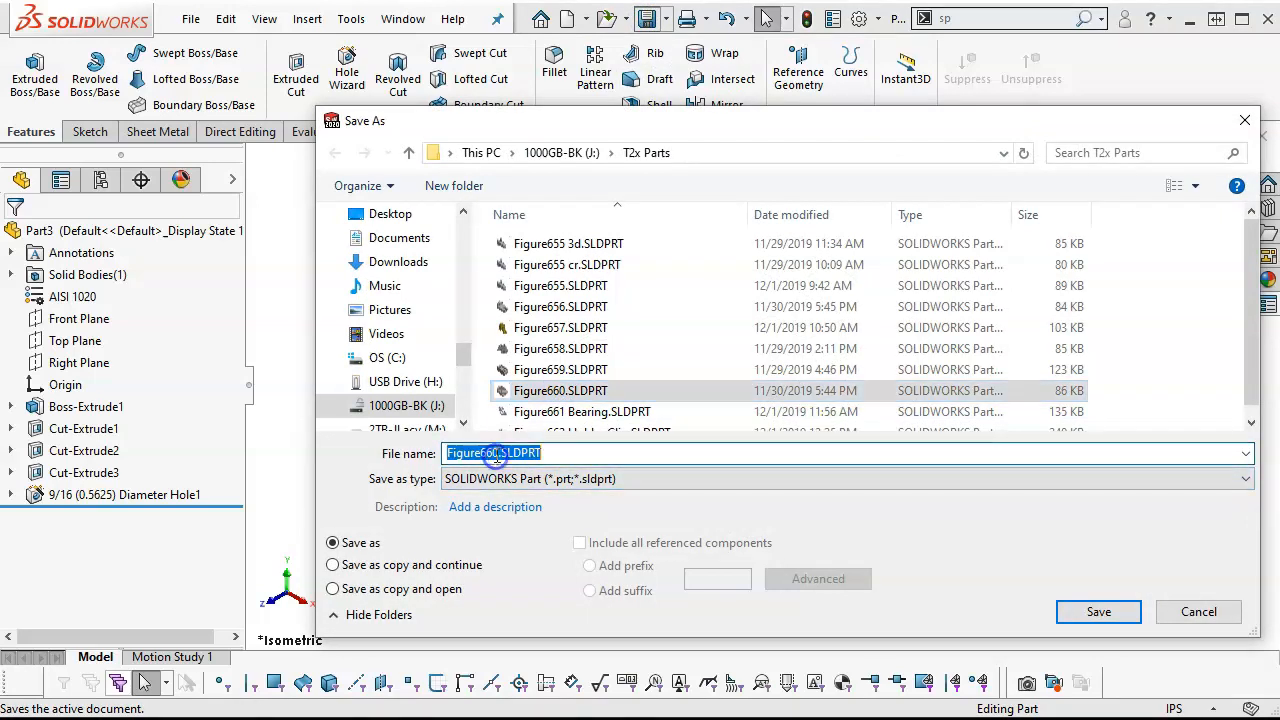
pyautogui.click(497, 454)
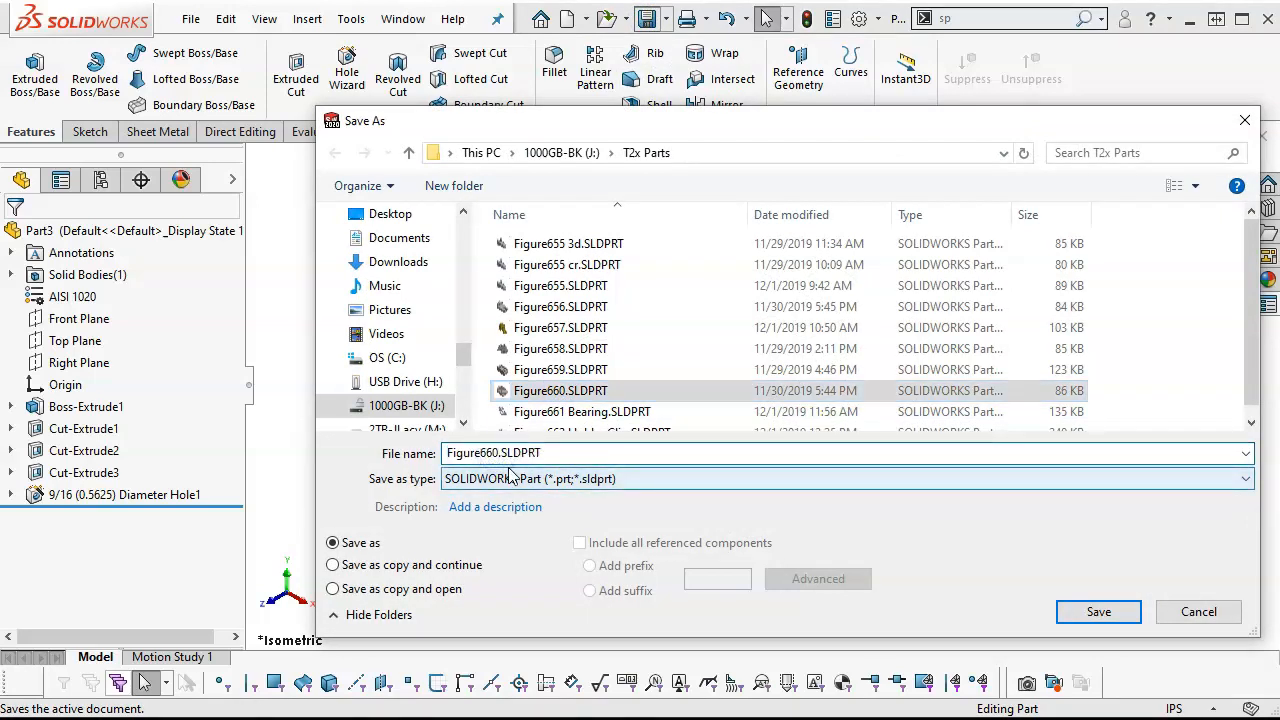
pyautogui.press('BackSpace')
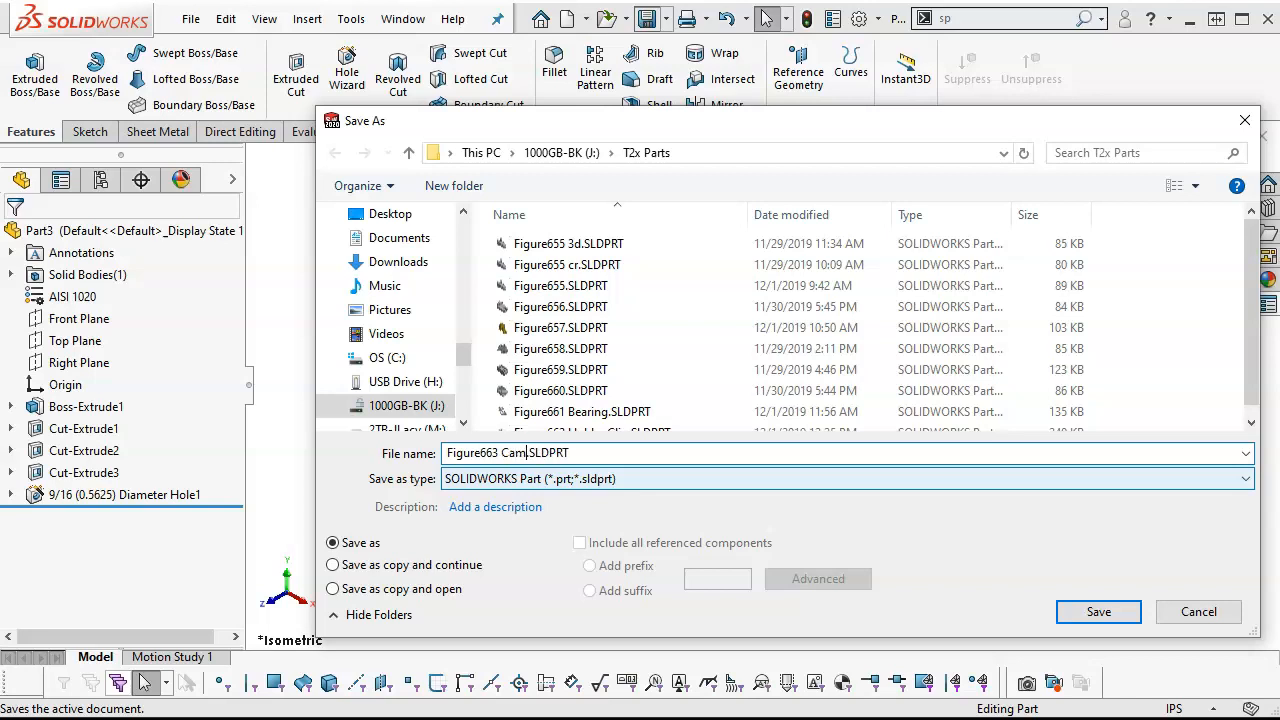
pyautogui.press('Return')
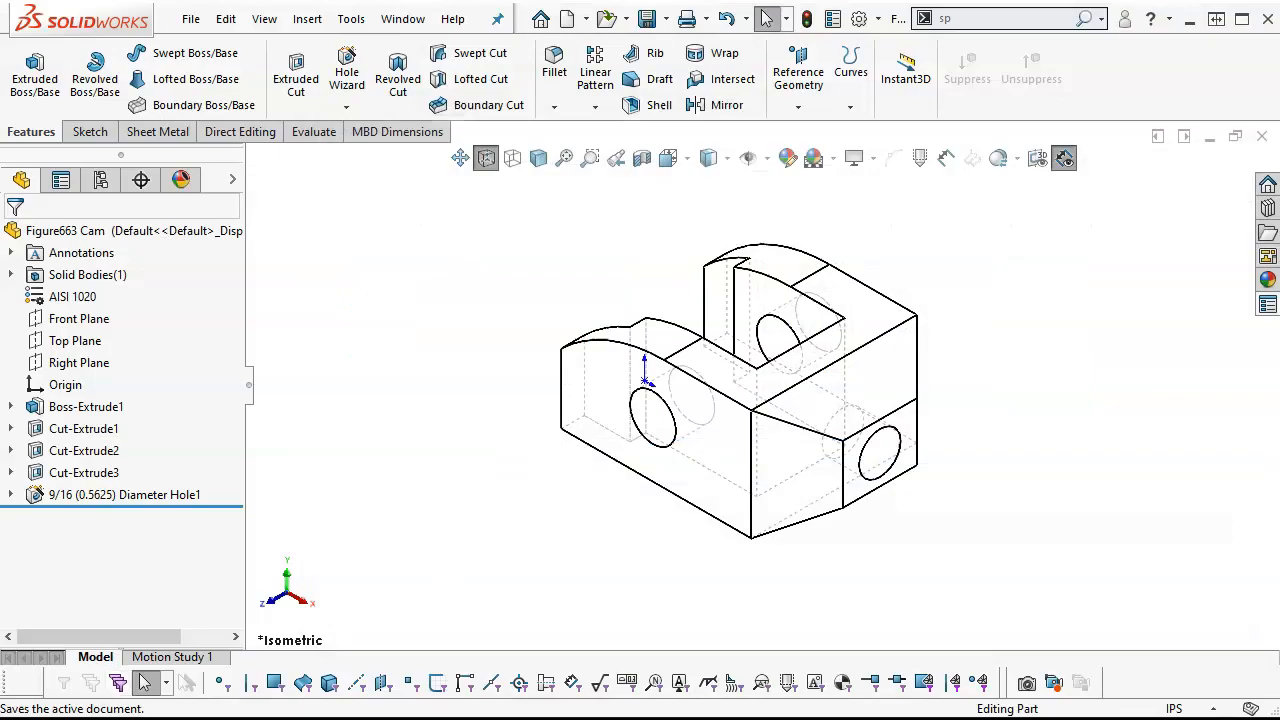